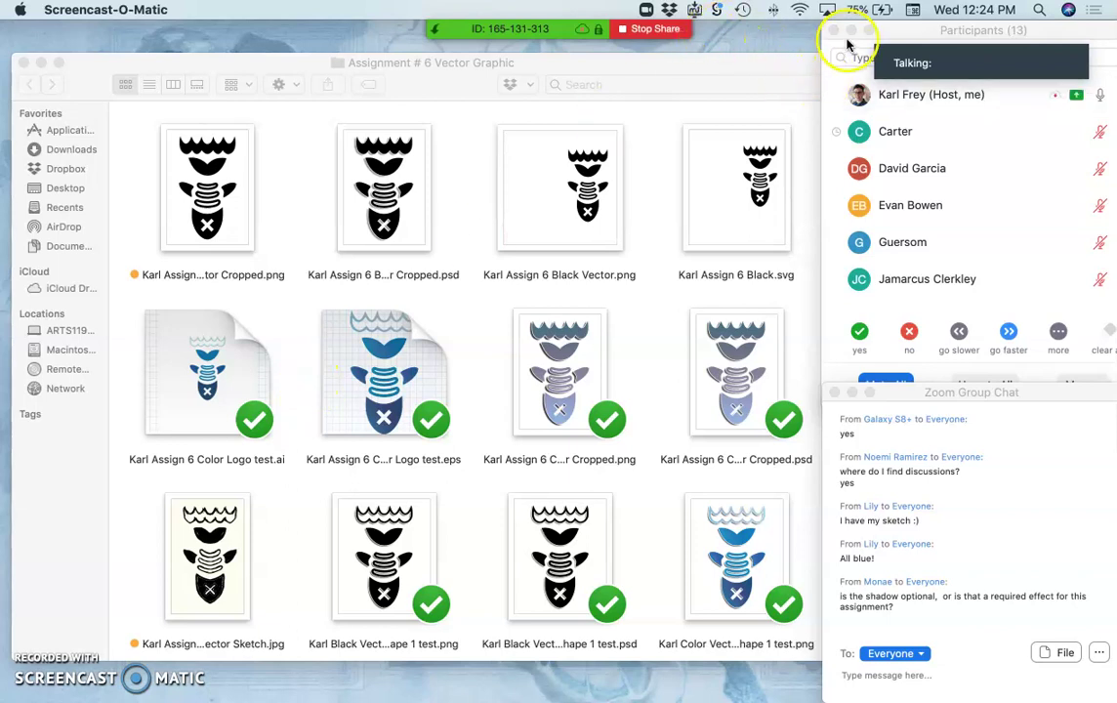
Minimize the Zoom participants list and chat, and bring the Assignment # 6 Vector Graphic Finder window forward.
left_click(848, 32)
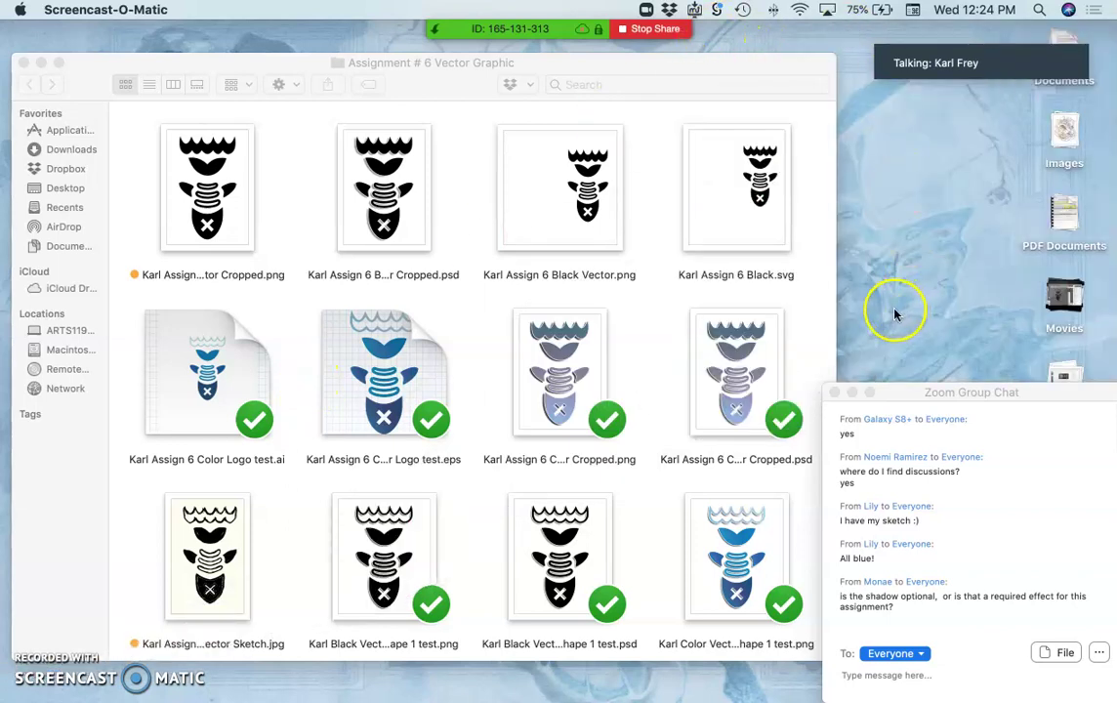
left_click(852, 392)
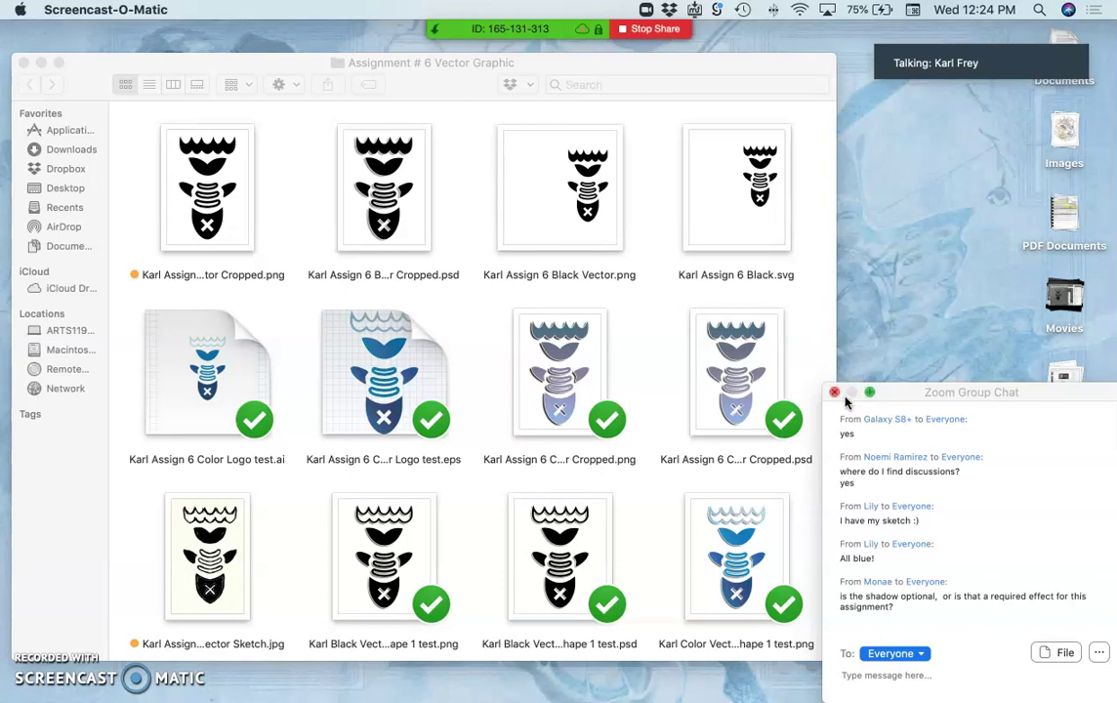
left_click(649, 517)
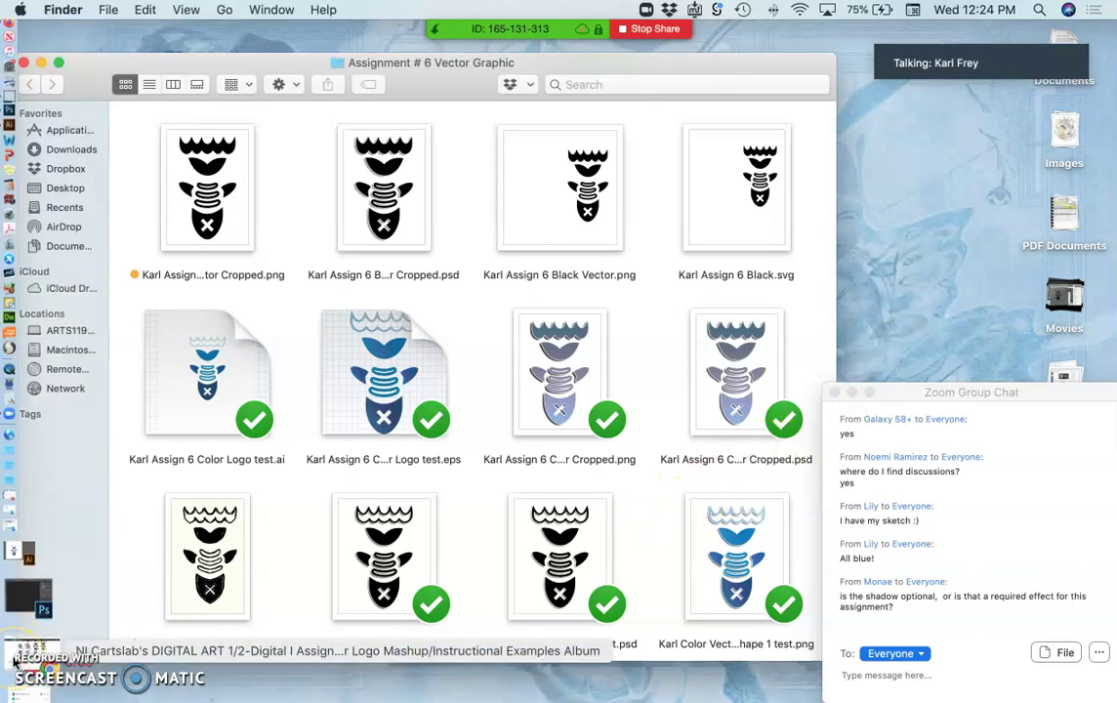
In Chrome's Photobucket DIGITAL ART album, open the fish drawing and advance to the solid black logo.
left_click(22, 652)
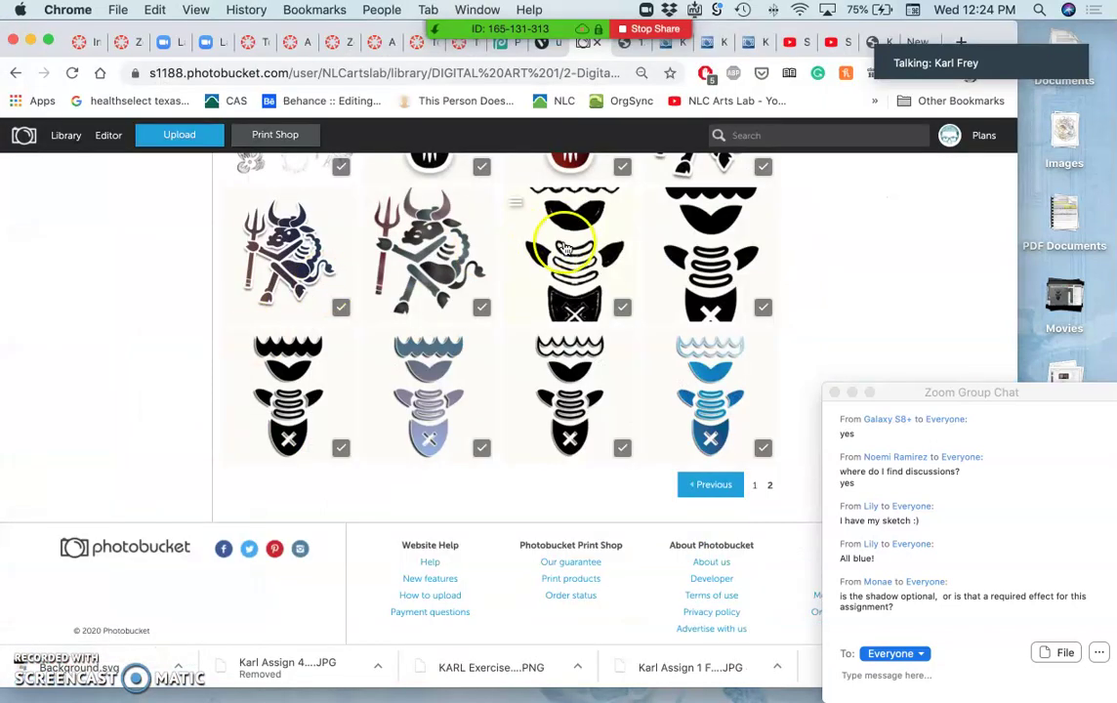
left_click(565, 248)
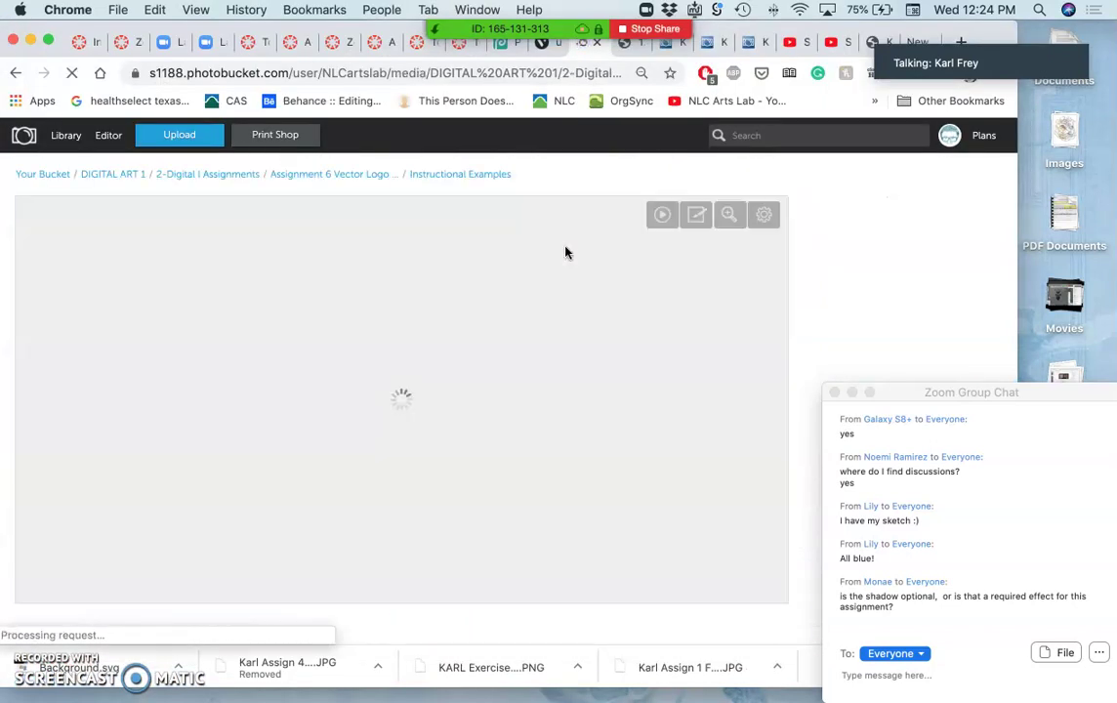
left_click(531, 297)
scroll(531, 297, "down", 1)
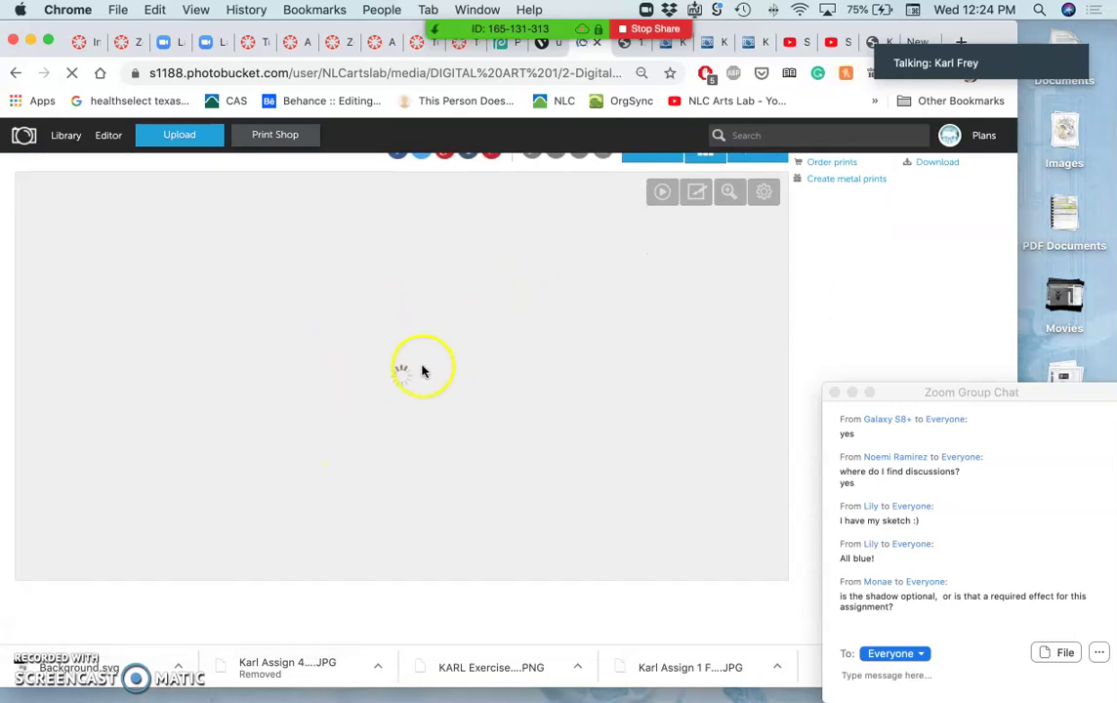
scroll(415, 371, "down", 2)
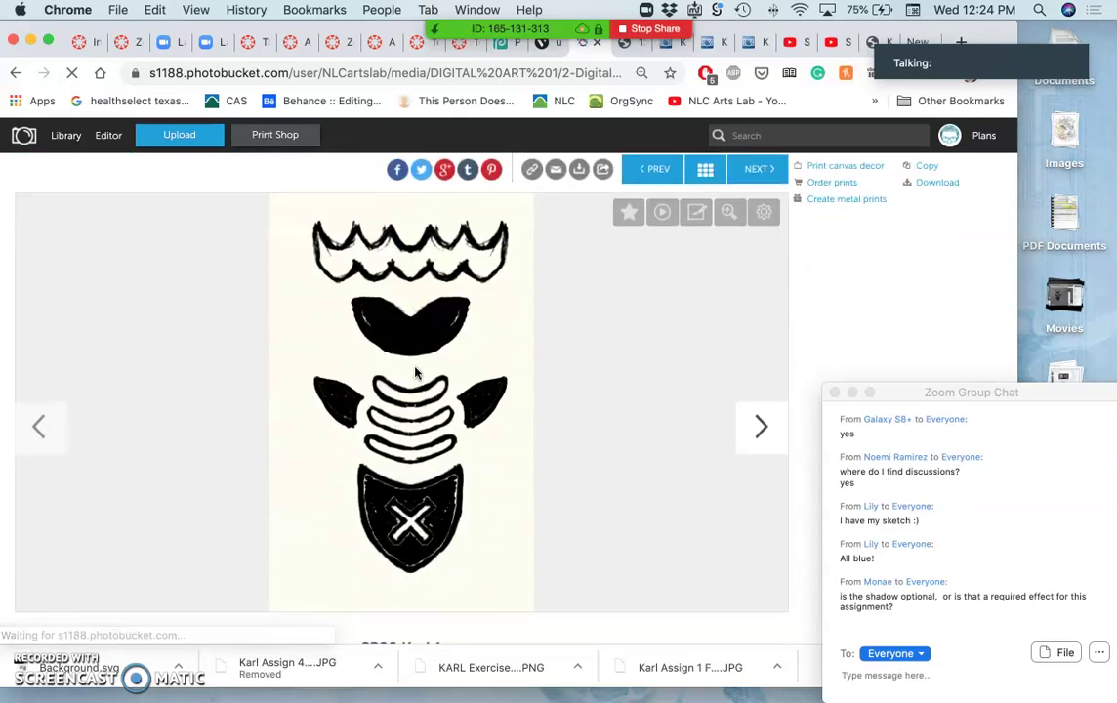
left_click(760, 428)
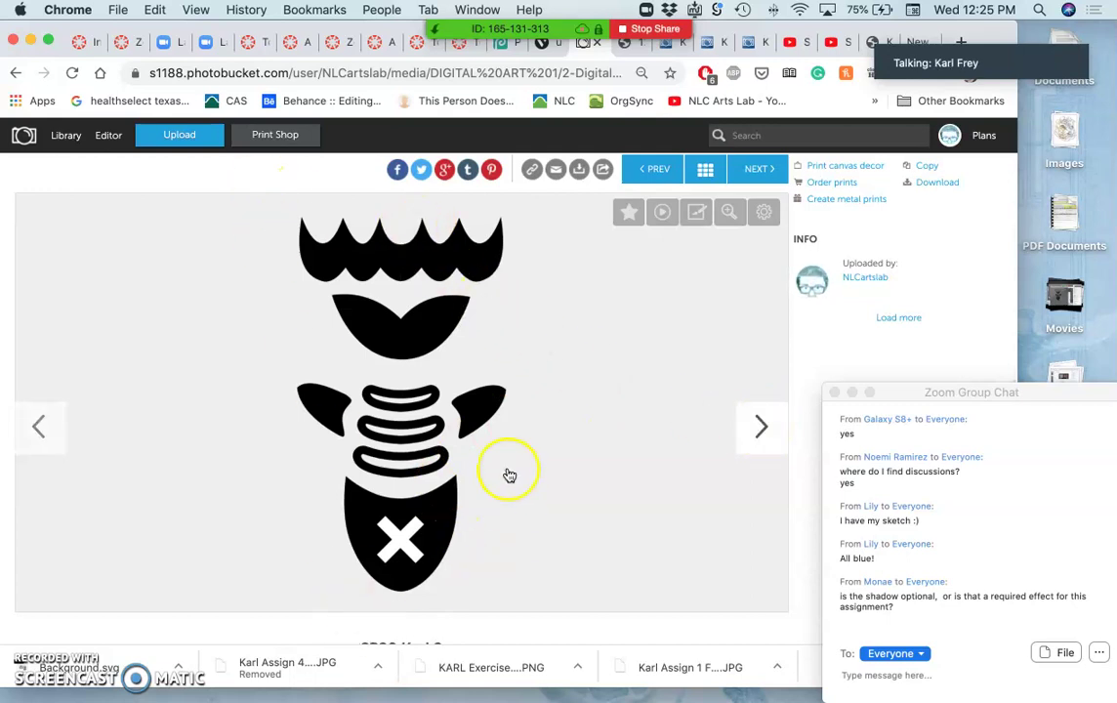
Open the black logo image in a new tab, view it full size, then return to Photobucket.
right_click(405, 336)
left_click(431, 357)
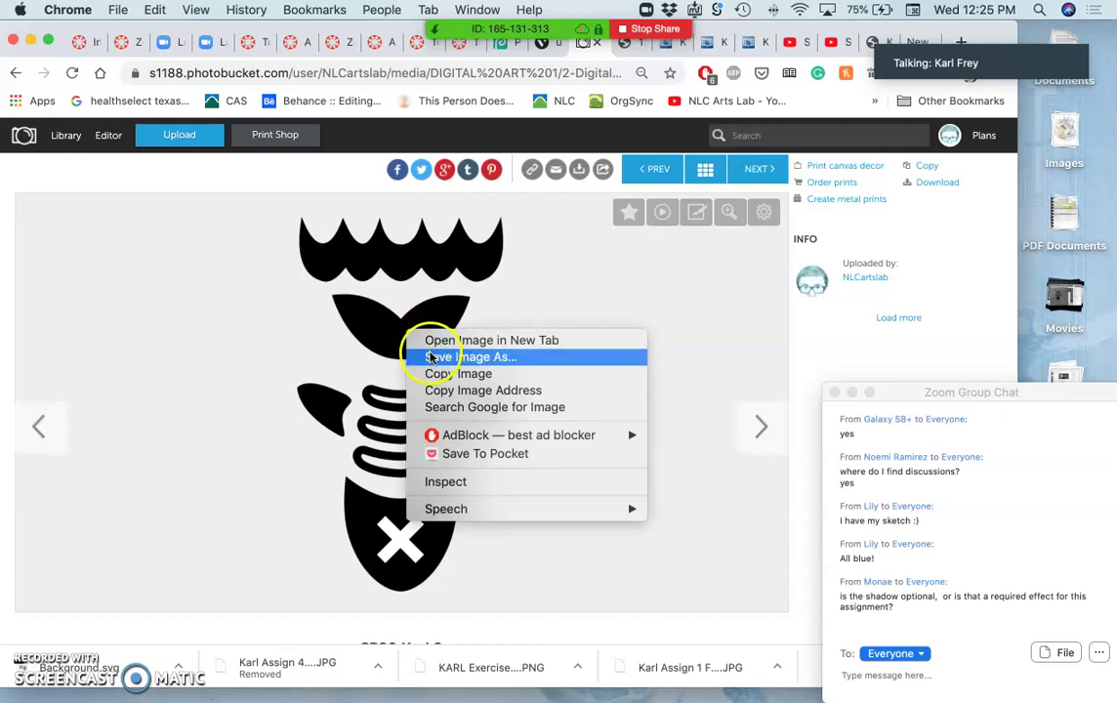
left_click(444, 340)
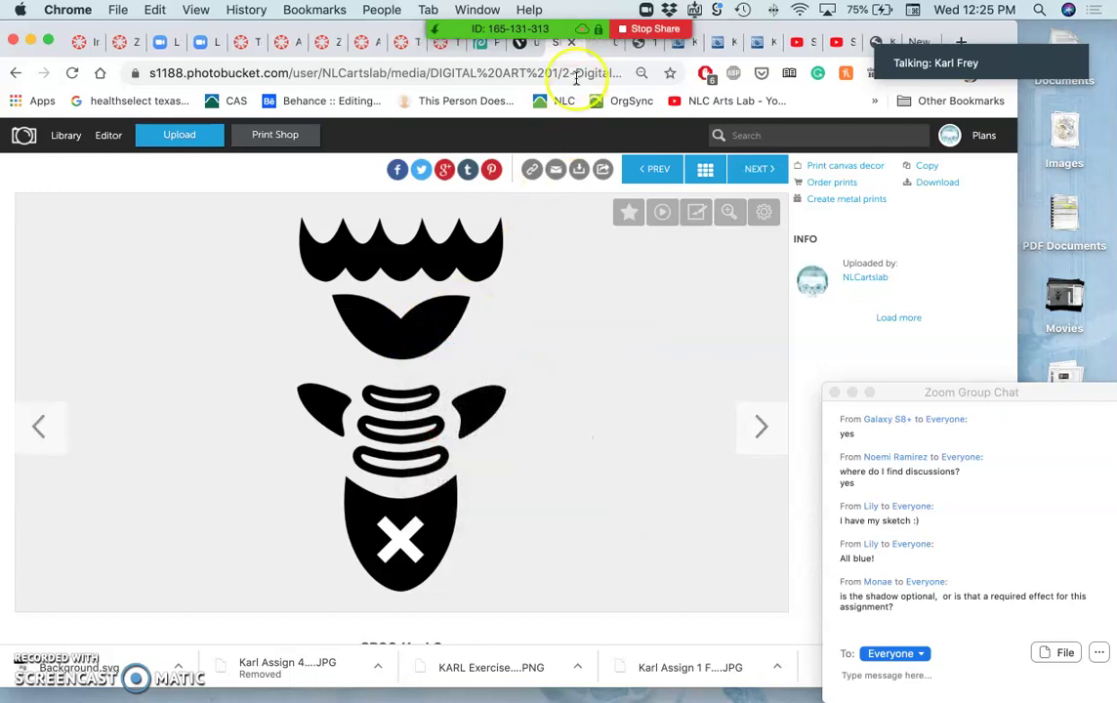
left_click(610, 46)
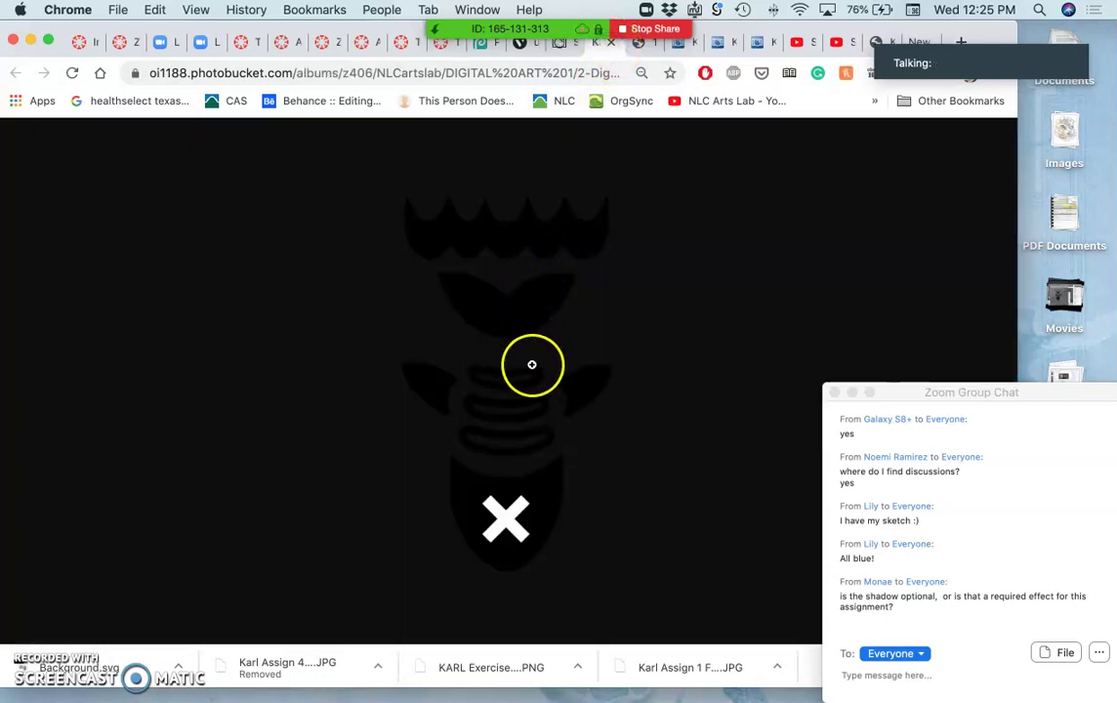
left_click(532, 364)
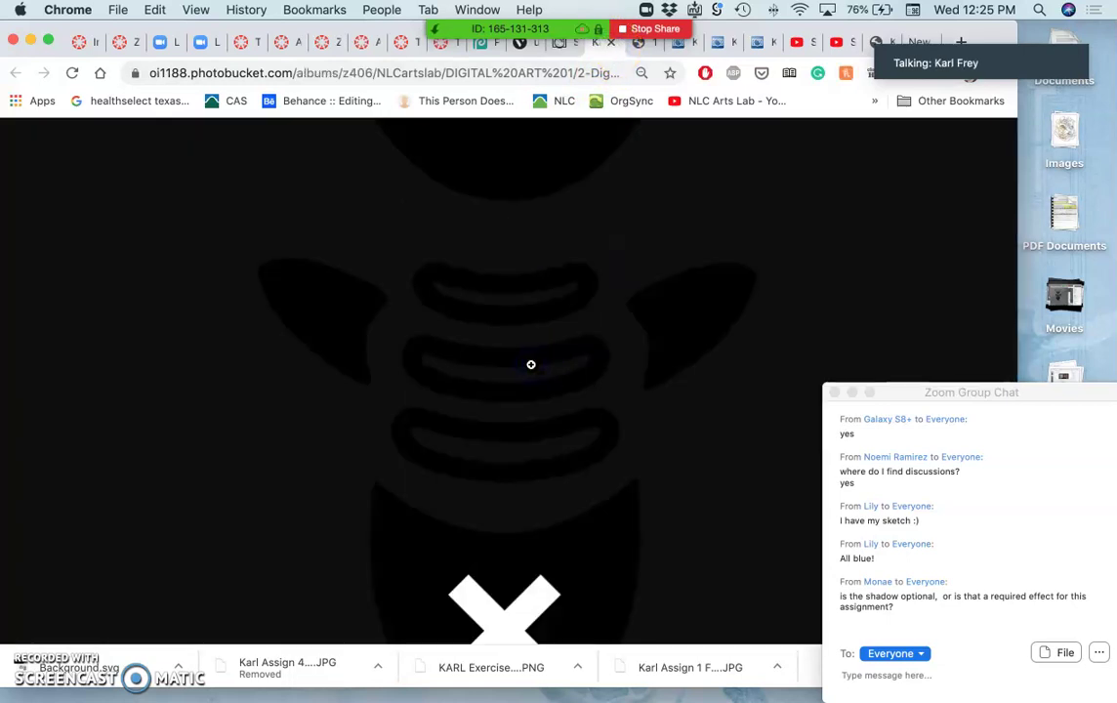
scroll(528, 334, "up", 3)
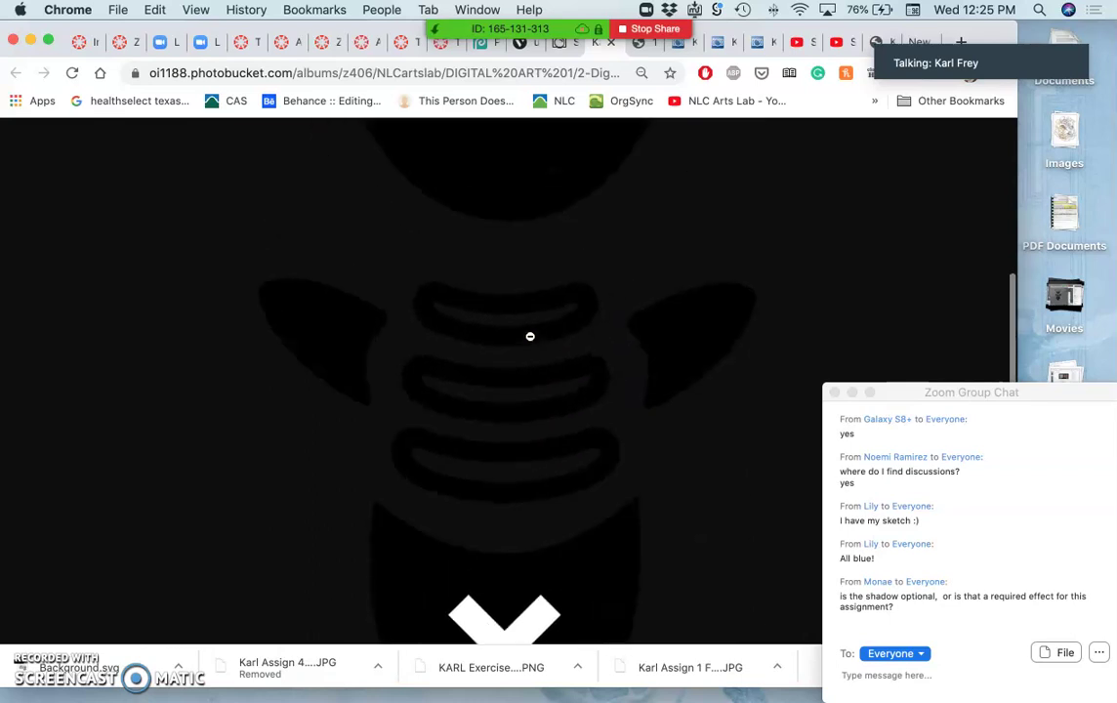
scroll(529, 334, "down", 5)
left_click_drag(544, 454, 548, 412)
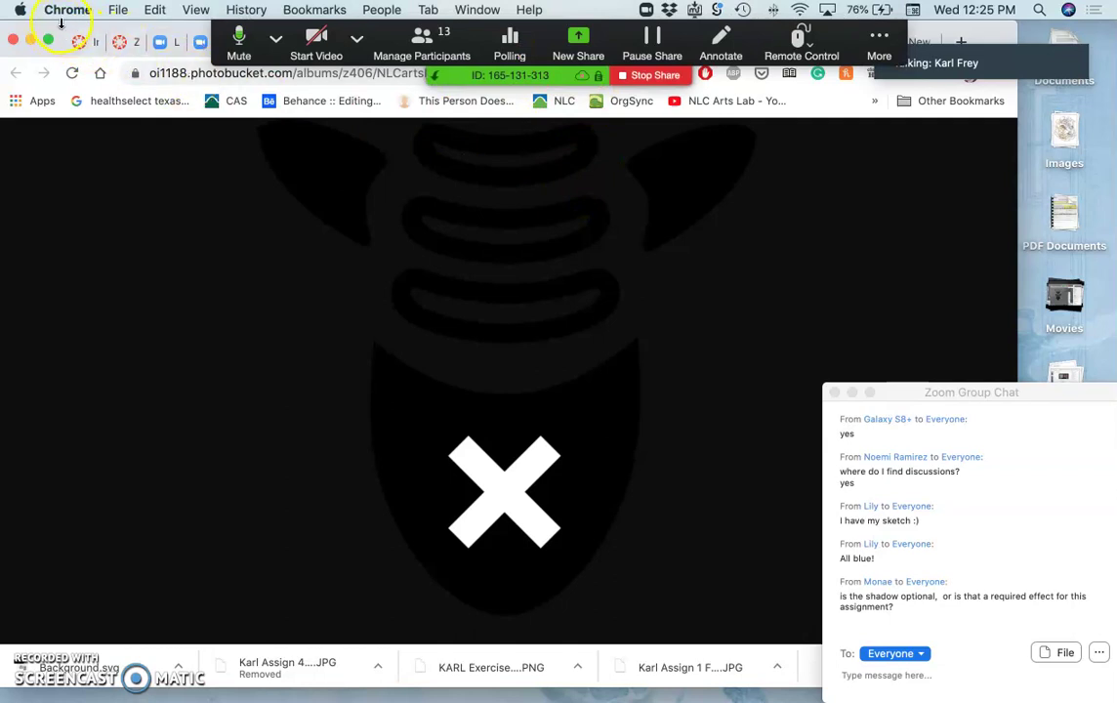
left_click_drag(59, 33, 63, 57)
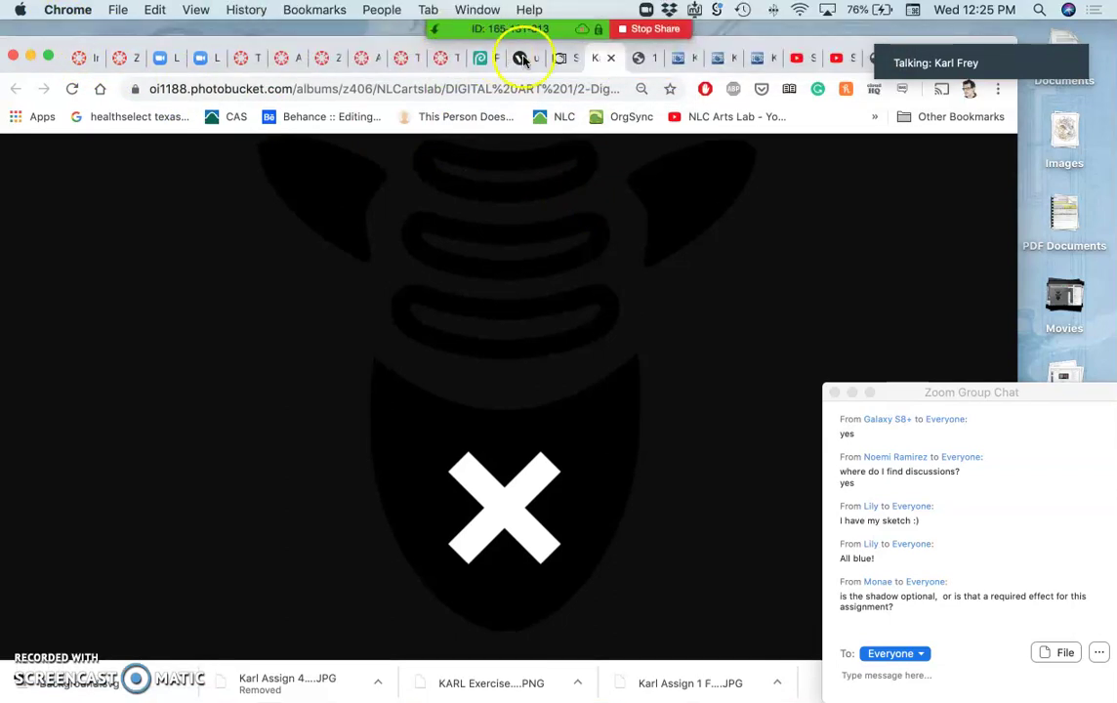
left_click(563, 57)
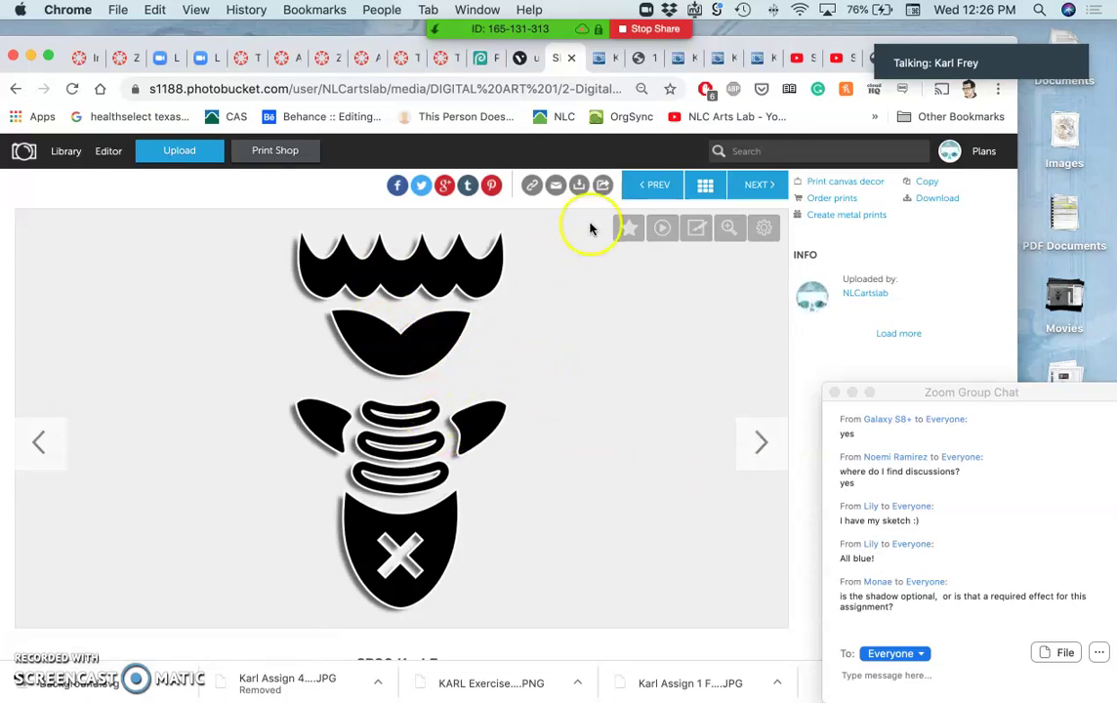
Open the outlined fish logo image in a new tab and view it at full size.
right_click(414, 345)
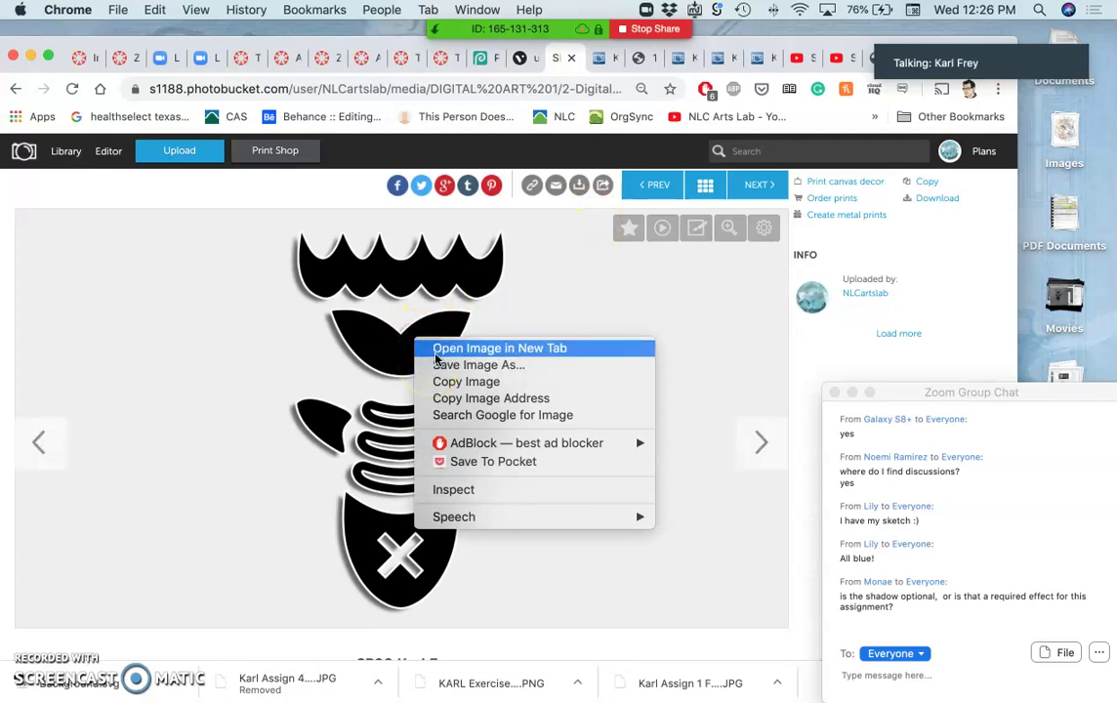
left_click(439, 350)
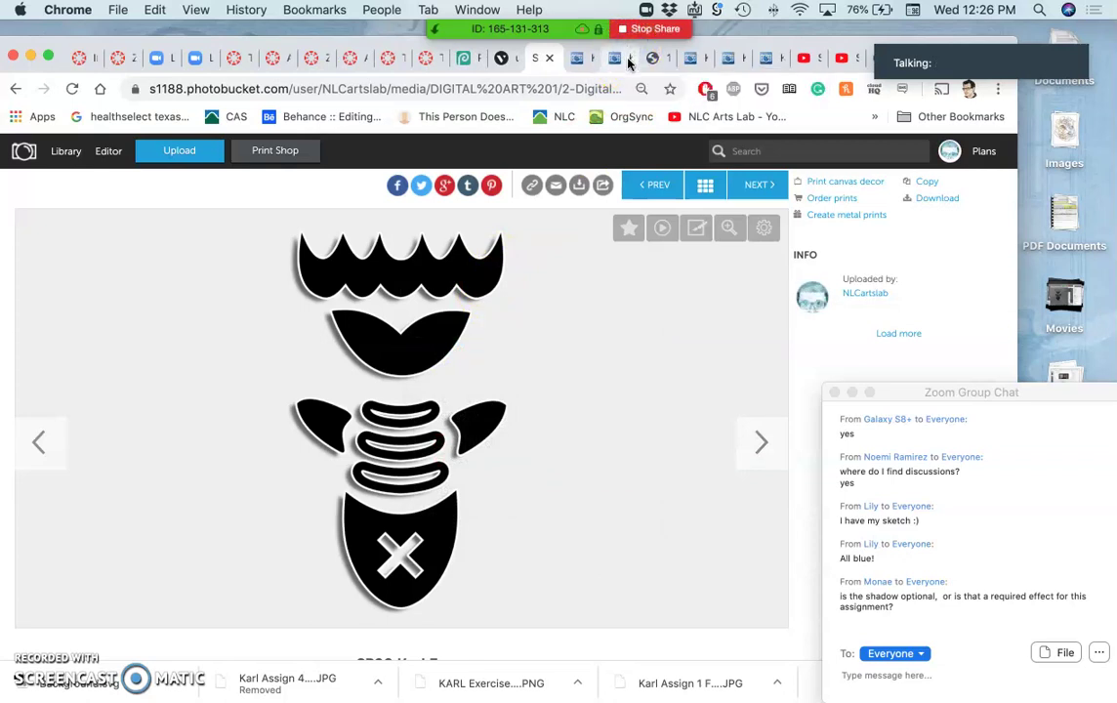
left_click(630, 60)
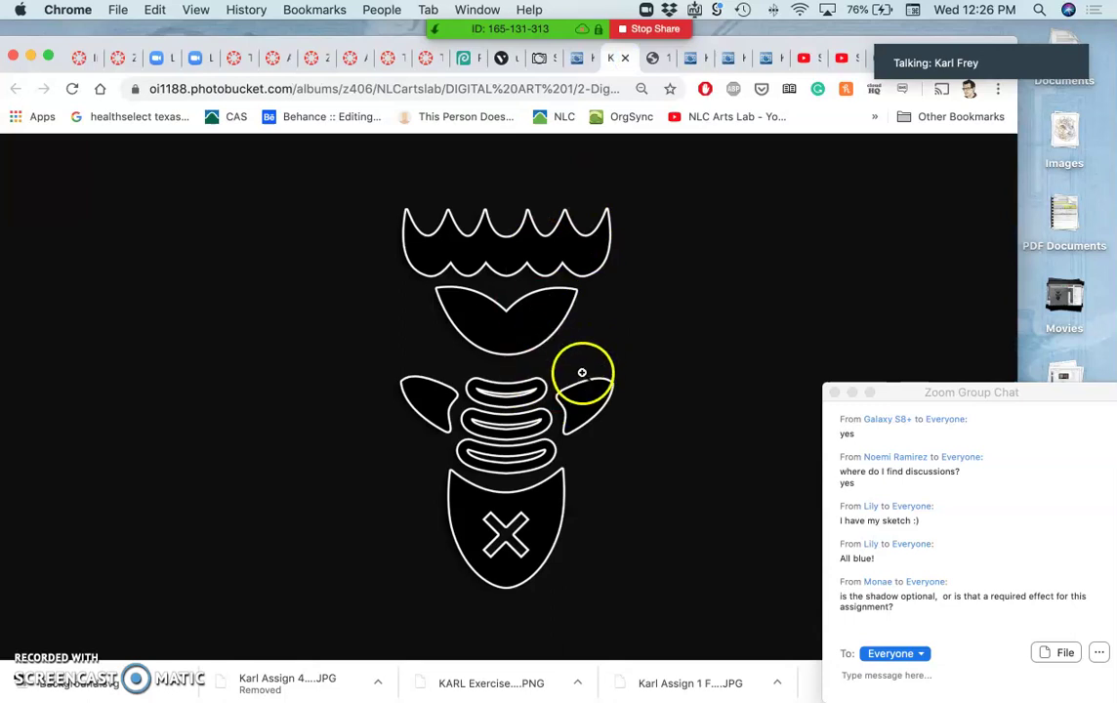
left_click(582, 372)
scroll(582, 372, "down", 3)
scroll(582, 372, "up", 5)
left_click(582, 372)
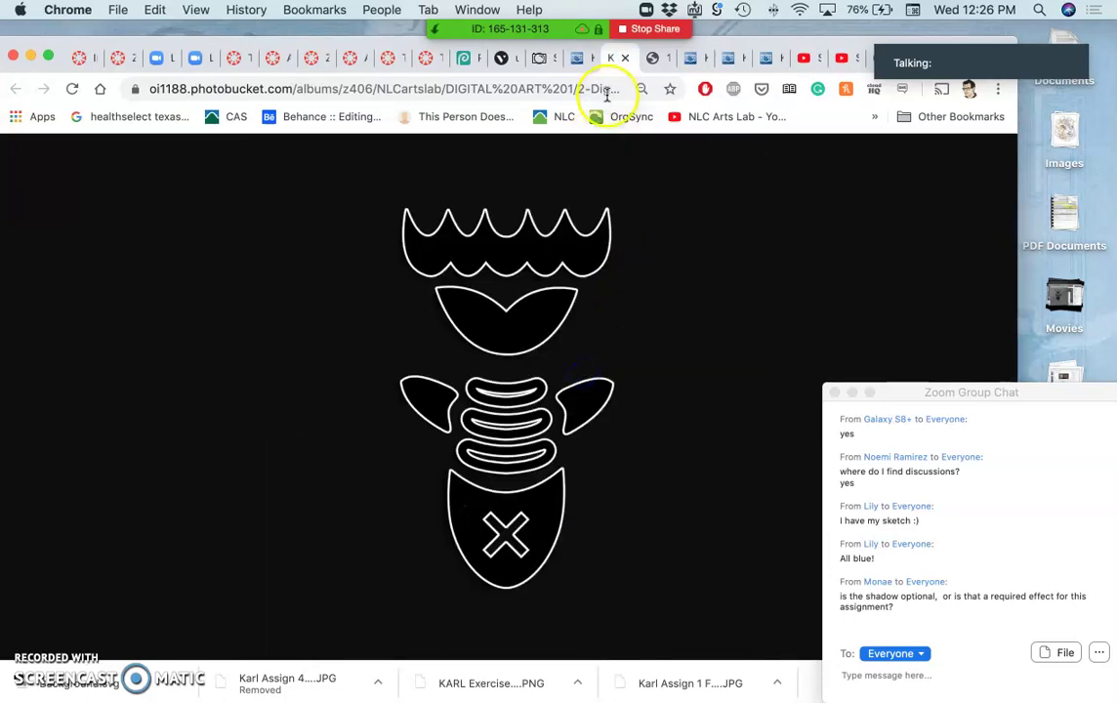
left_click(577, 61)
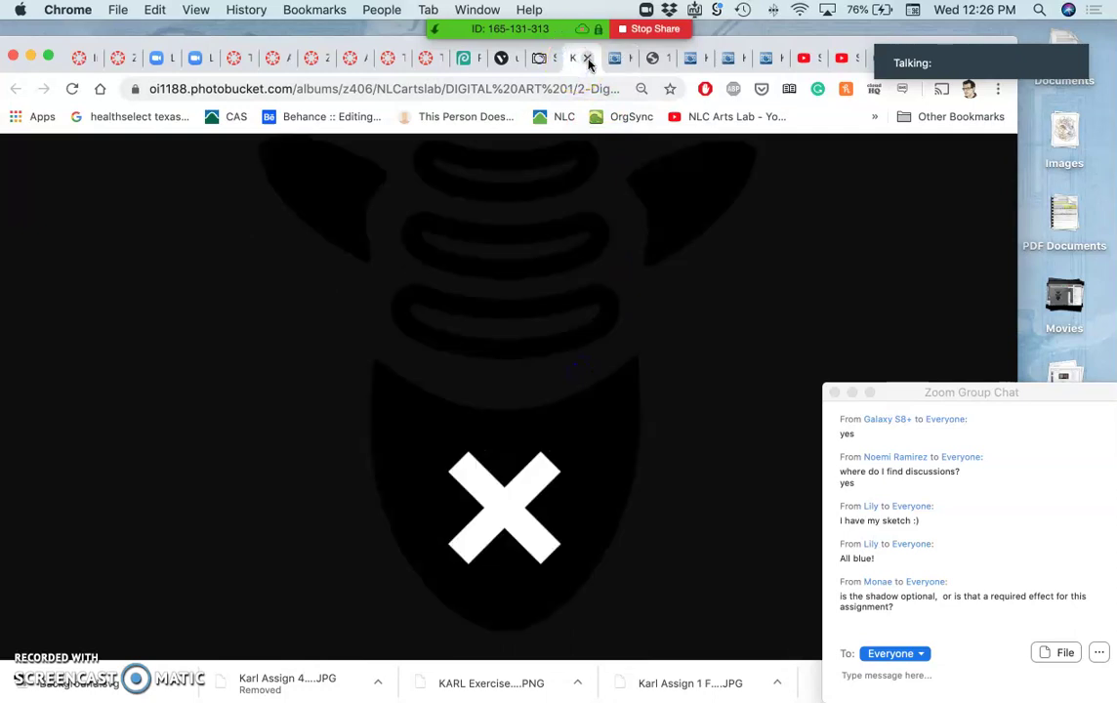
Close the full-size image tab and step through the blue-grey, black and blue logo versions.
left_click(587, 58)
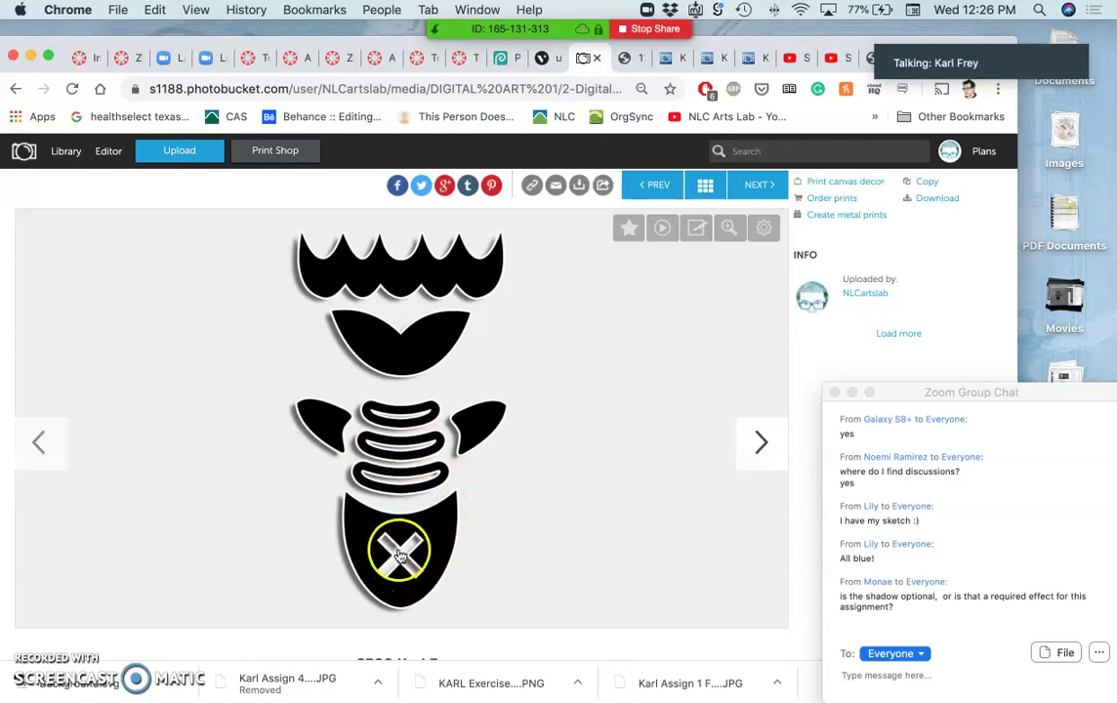
left_click(760, 442)
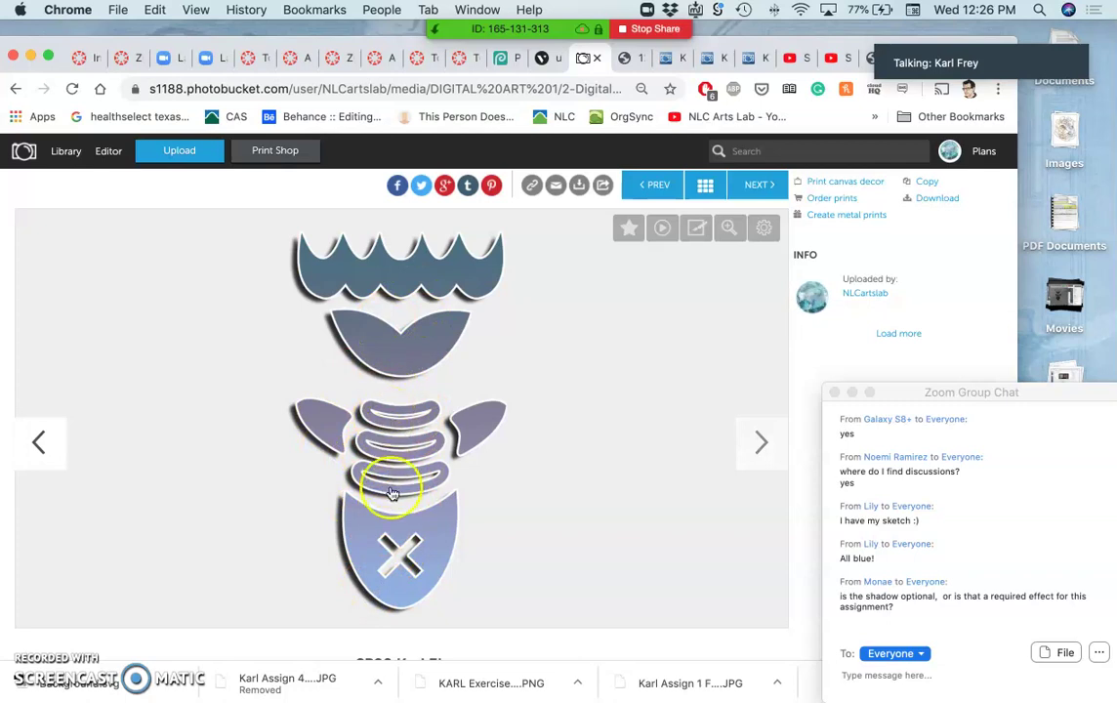
left_click(761, 444)
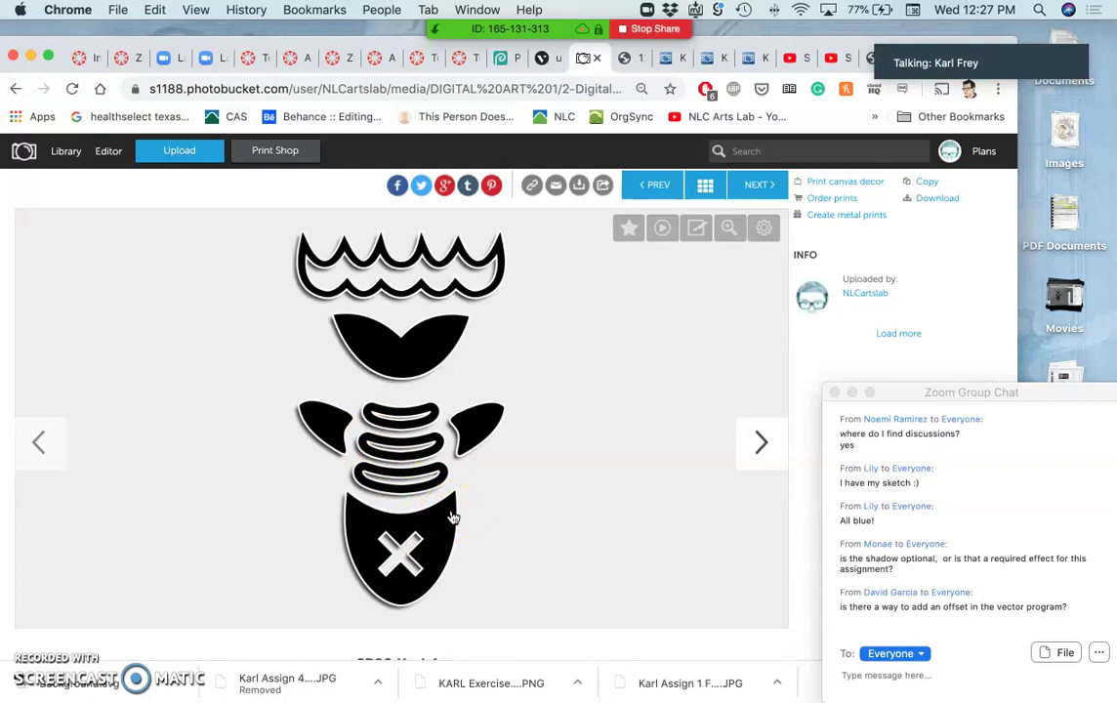
left_click(756, 443)
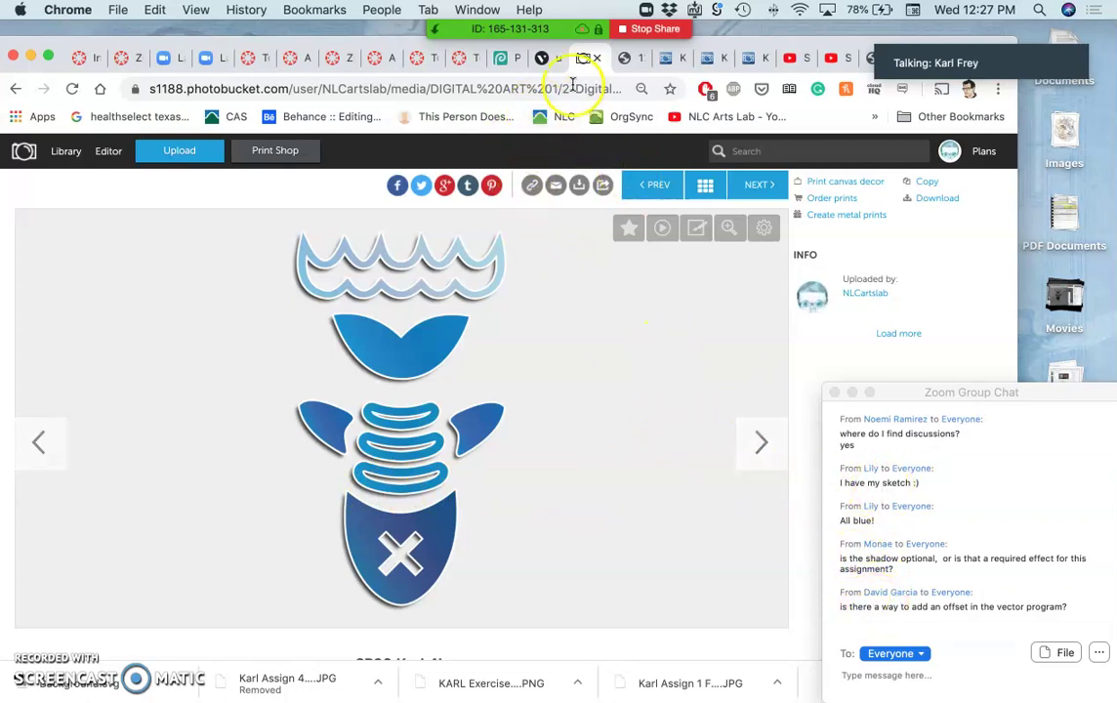
In Vectr, marquee-select every part of the green fish logo and review its 1px shadow settings.
left_click(553, 63)
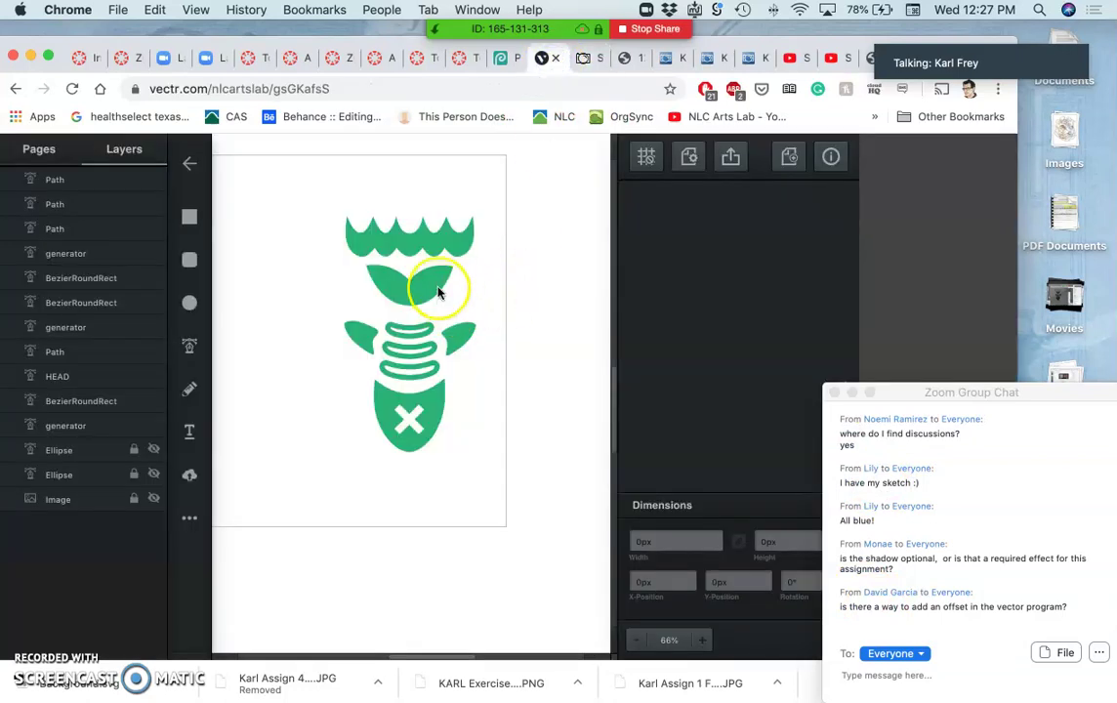
left_click_drag(434, 341, 414, 356)
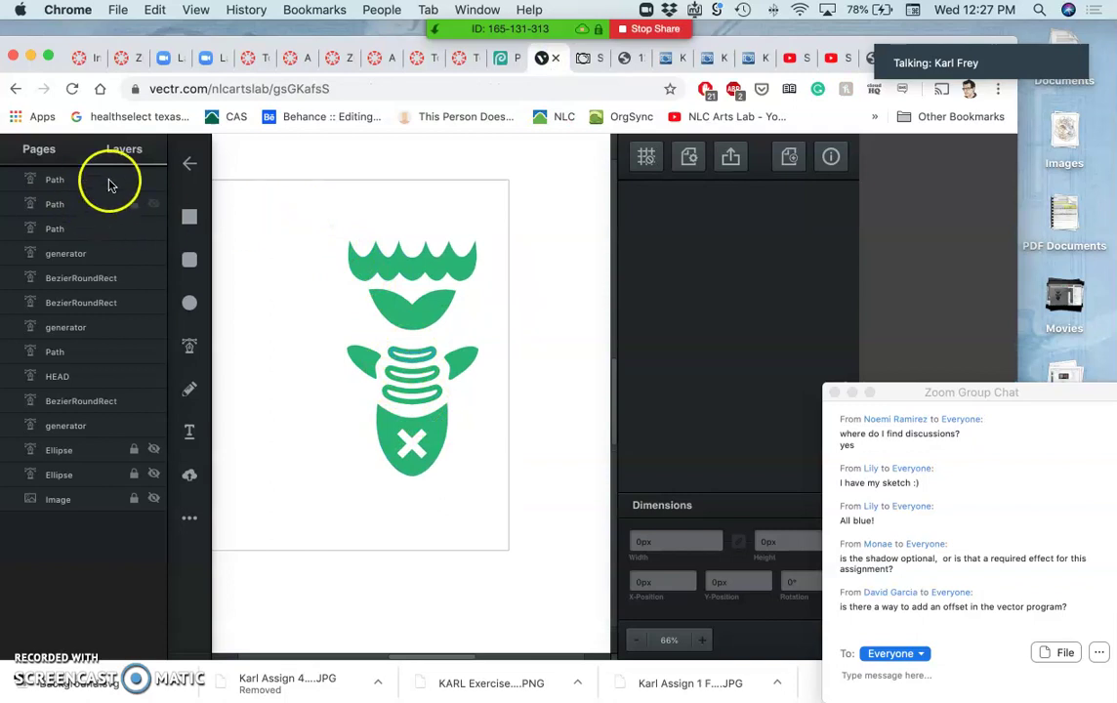
scroll(329, 249, "up", 1)
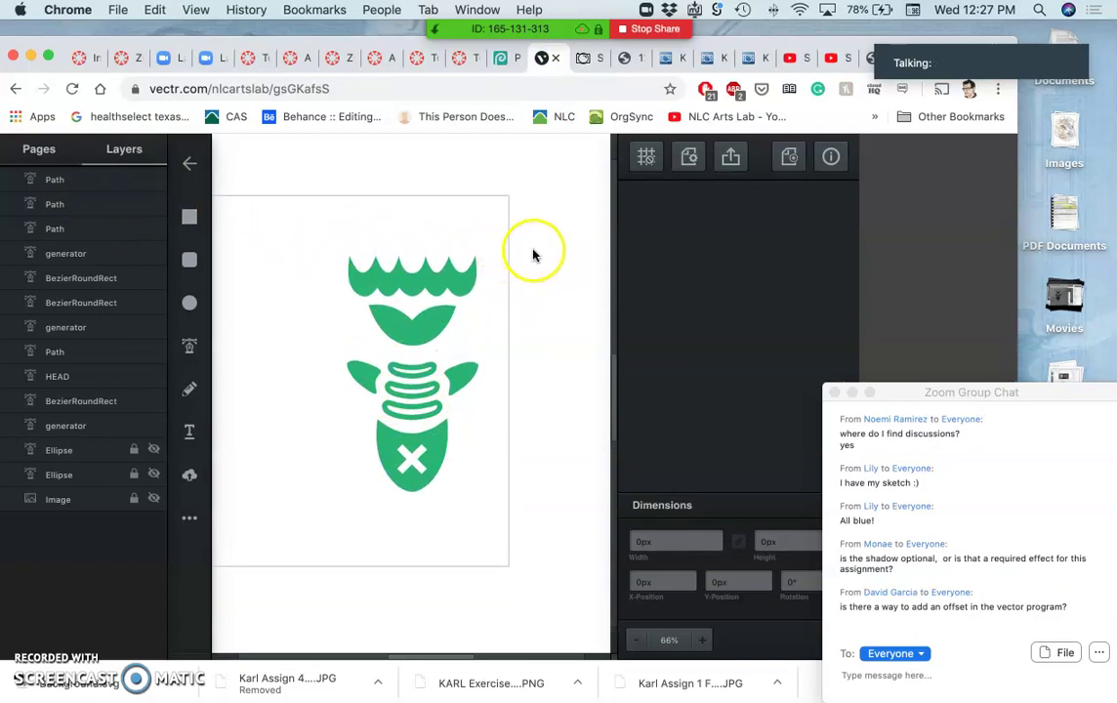
left_click(486, 254)
left_click(345, 244)
left_click_drag(336, 248, 491, 513)
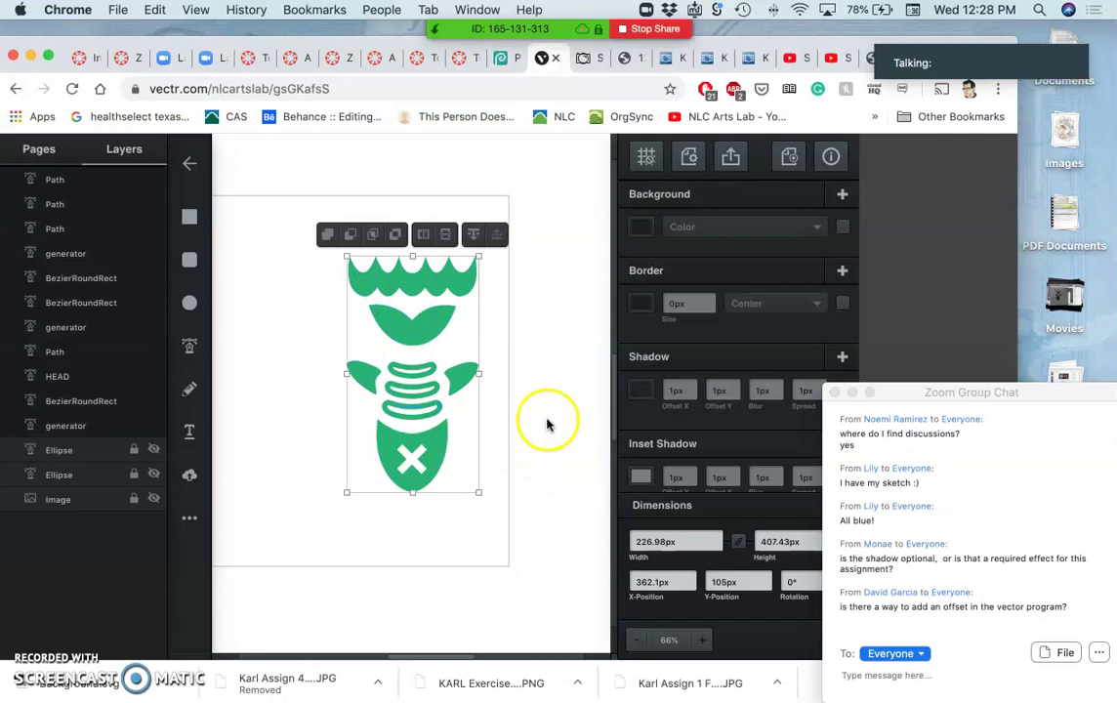
scroll(691, 475, "down", 3)
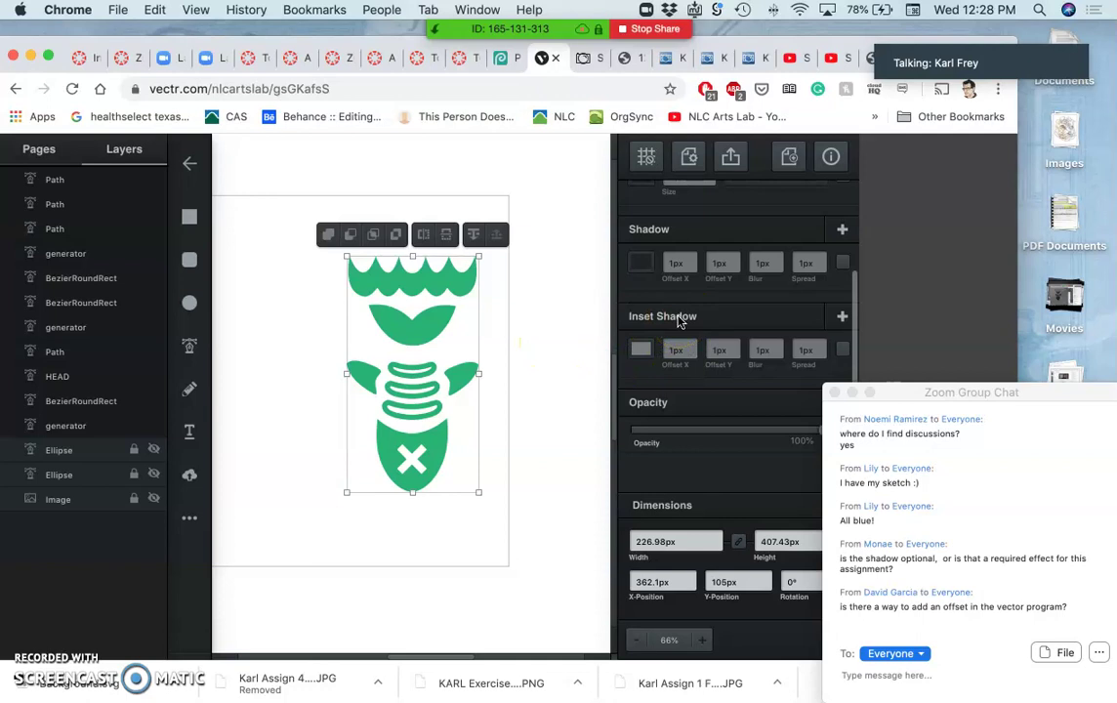
scroll(681, 322, "up", 4)
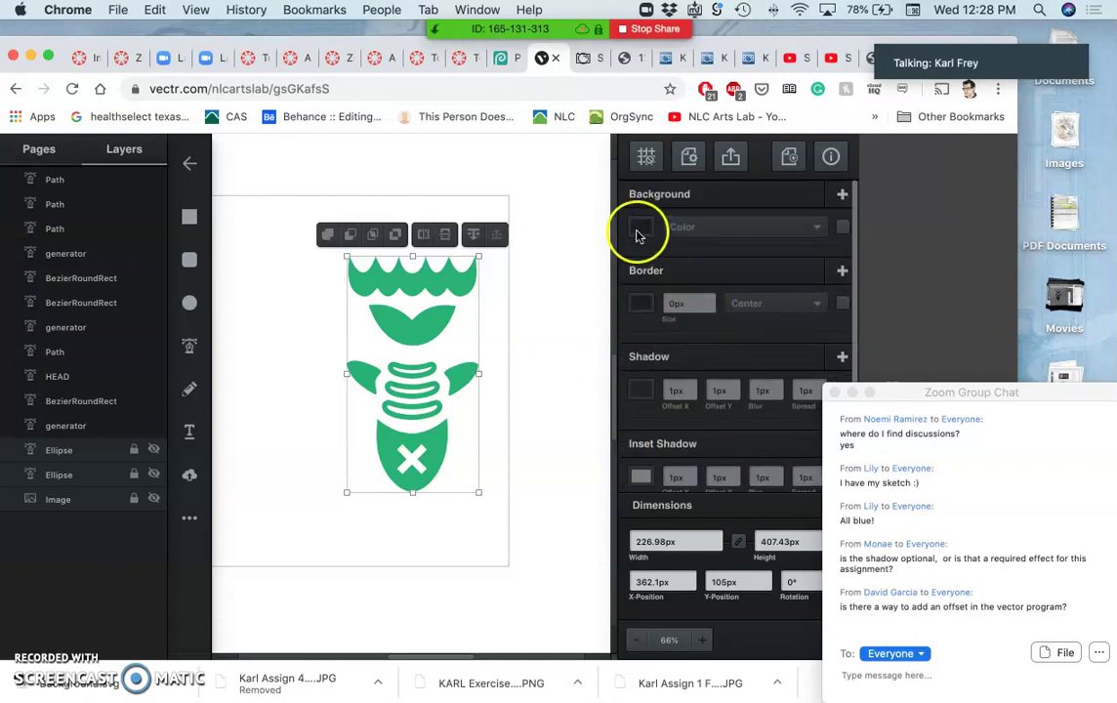
Set the fish stripes' border colour to pure white and deselect the shape.
left_click(645, 305)
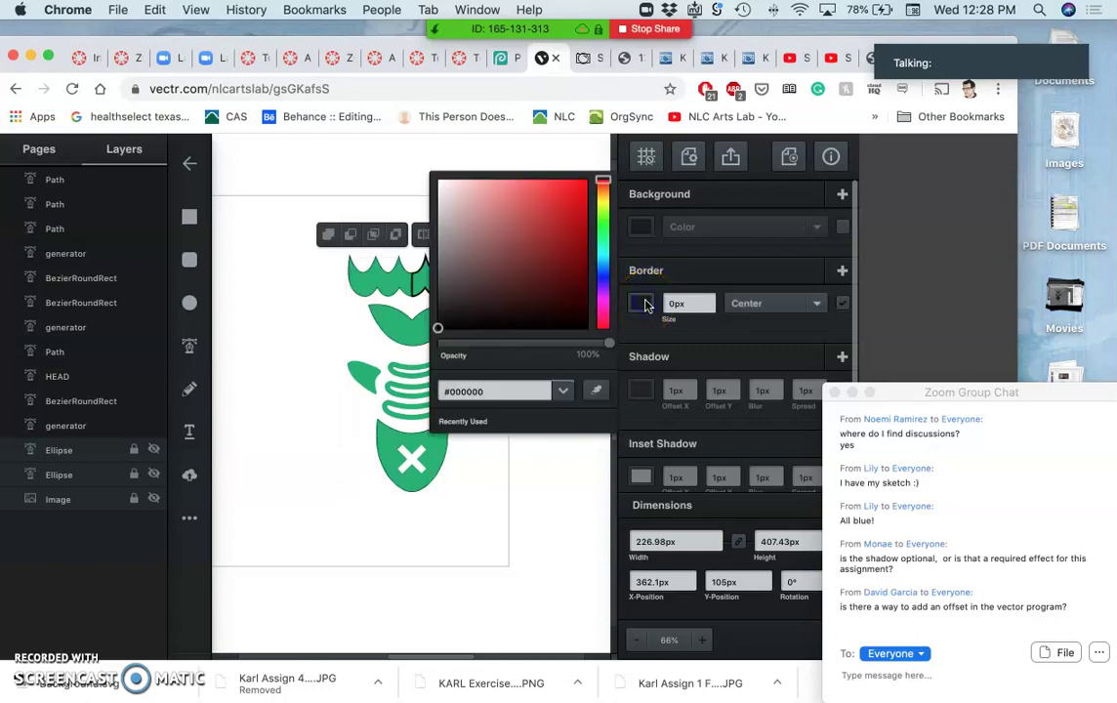
left_click(439, 186)
left_click_drag(438, 187, 432, 177)
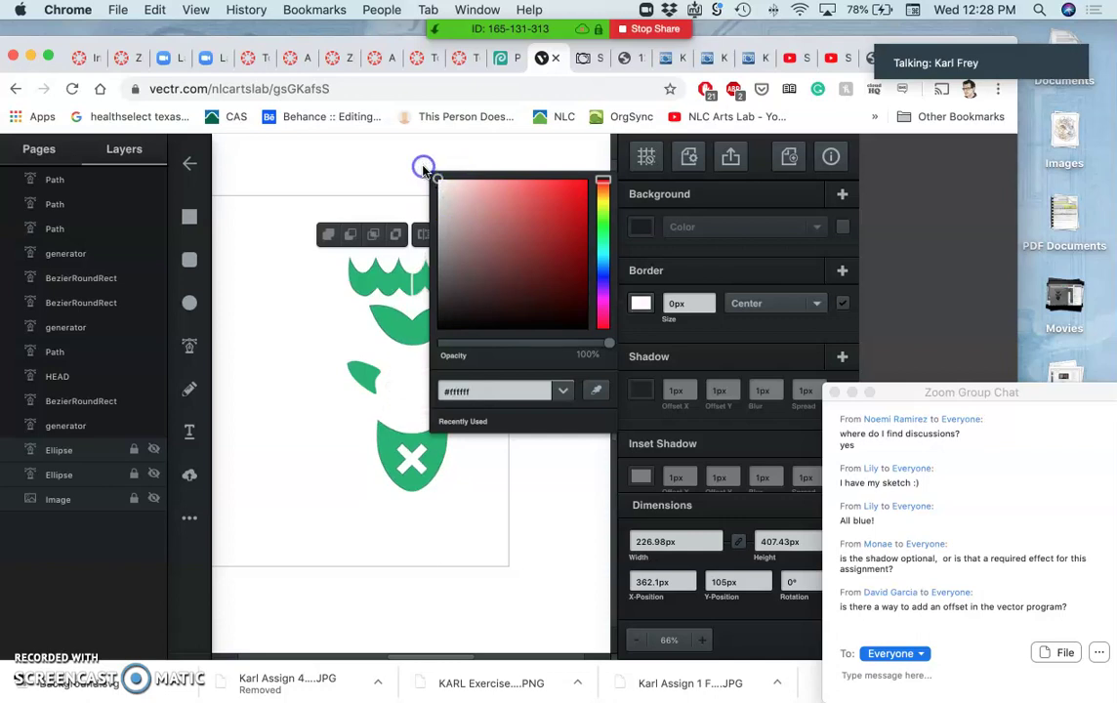
left_click(553, 462)
scroll(479, 401, "up", 5)
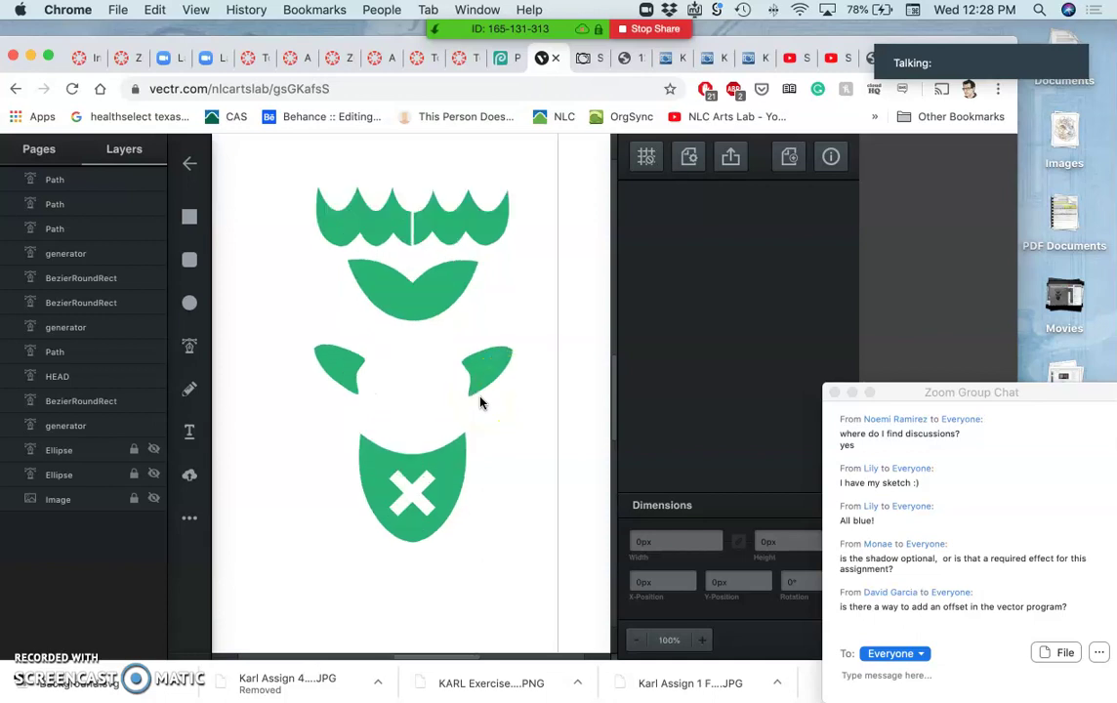
scroll(255, 291, "left", 5)
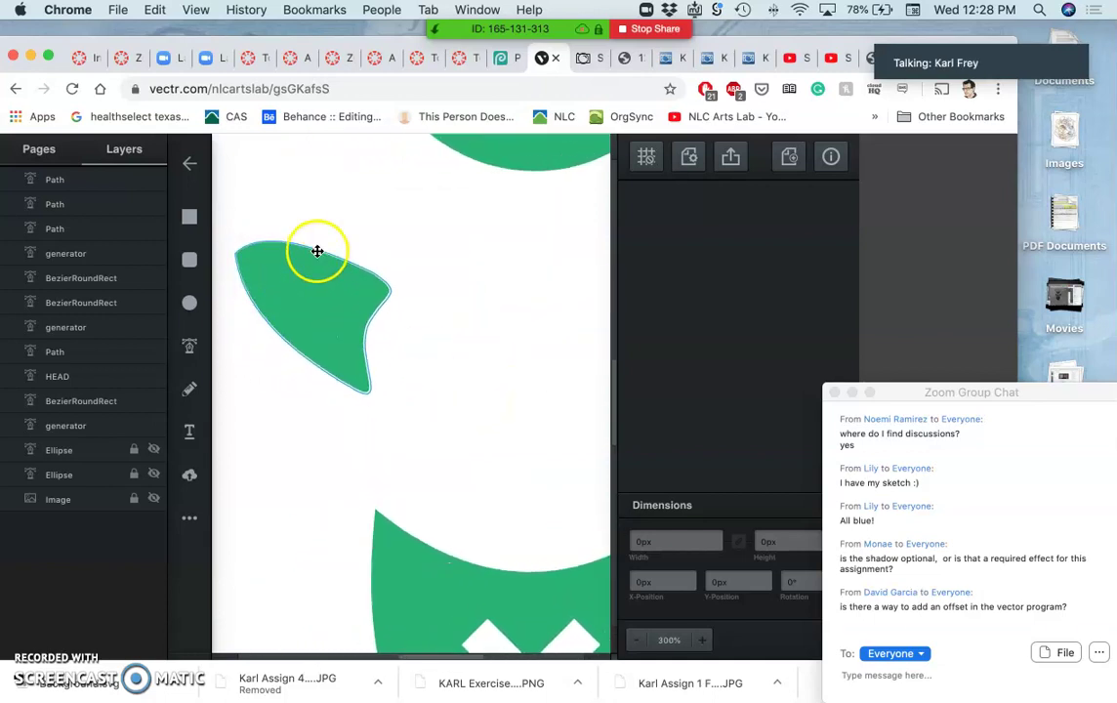
Open the page's export preview and keep svg format at 640px.
left_click(728, 170)
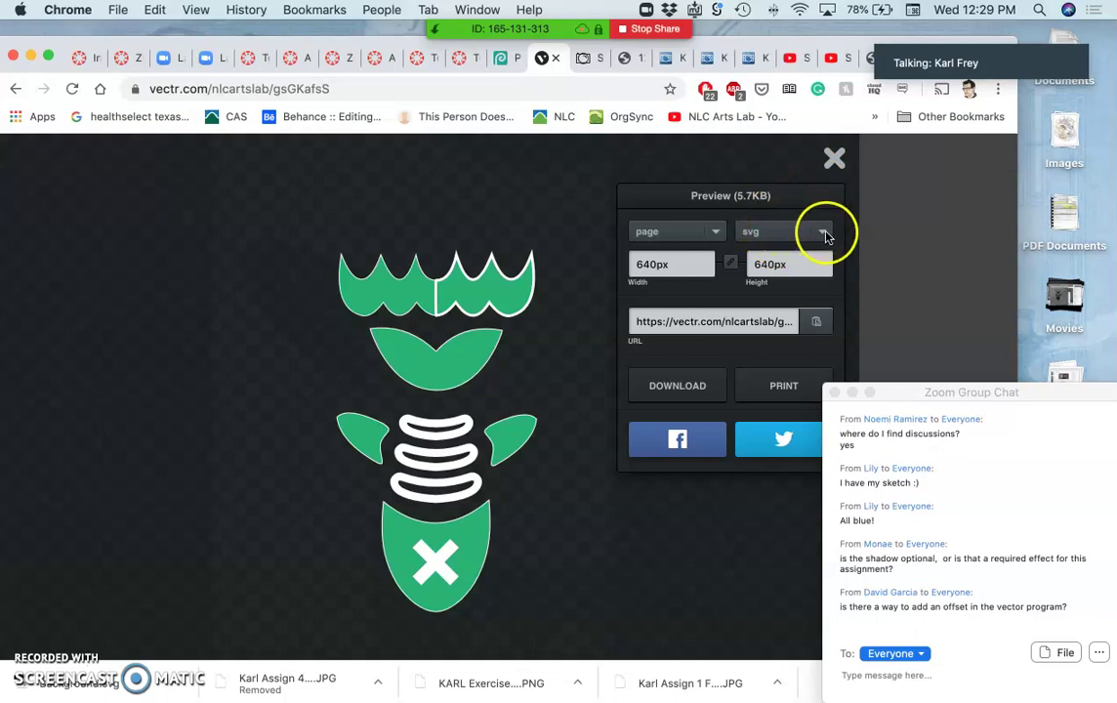
left_click(822, 232)
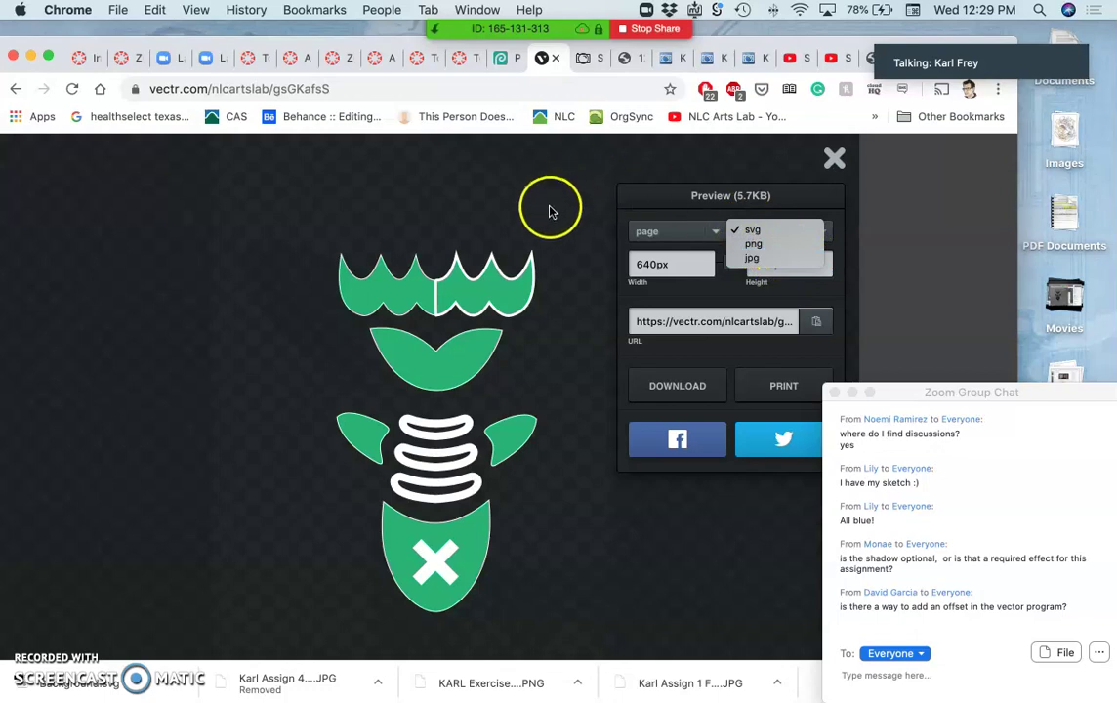
left_click(501, 62)
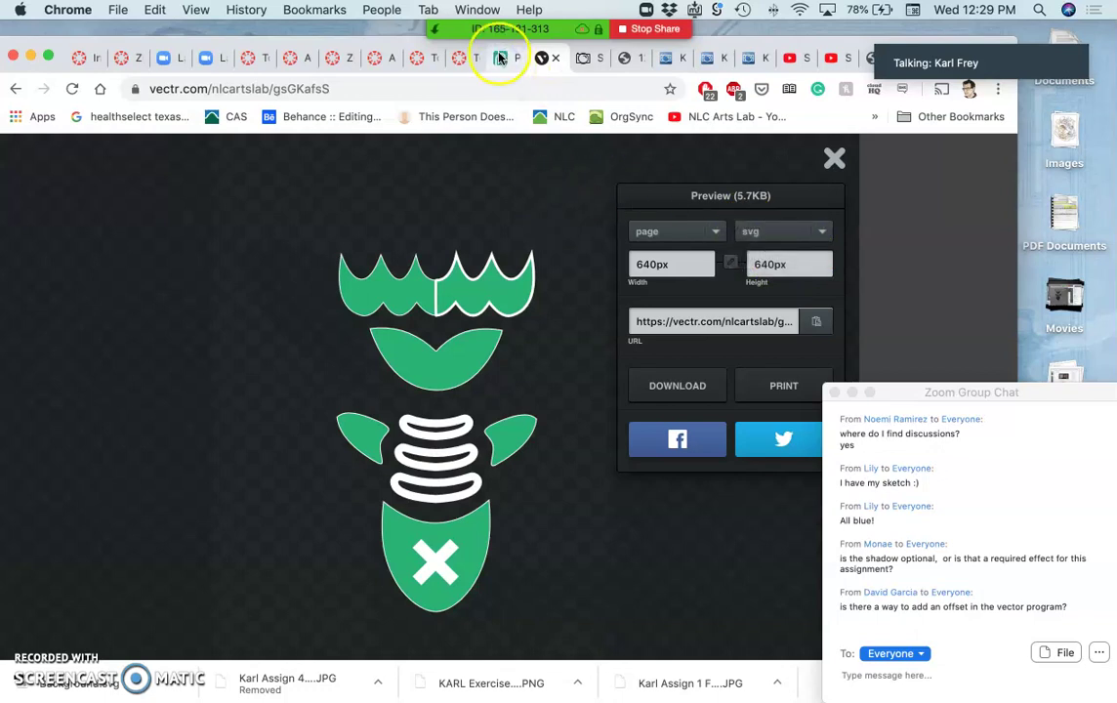
Switch to the Photopea logo document and toggle the Background layer's effects off and back on.
left_click(500, 58)
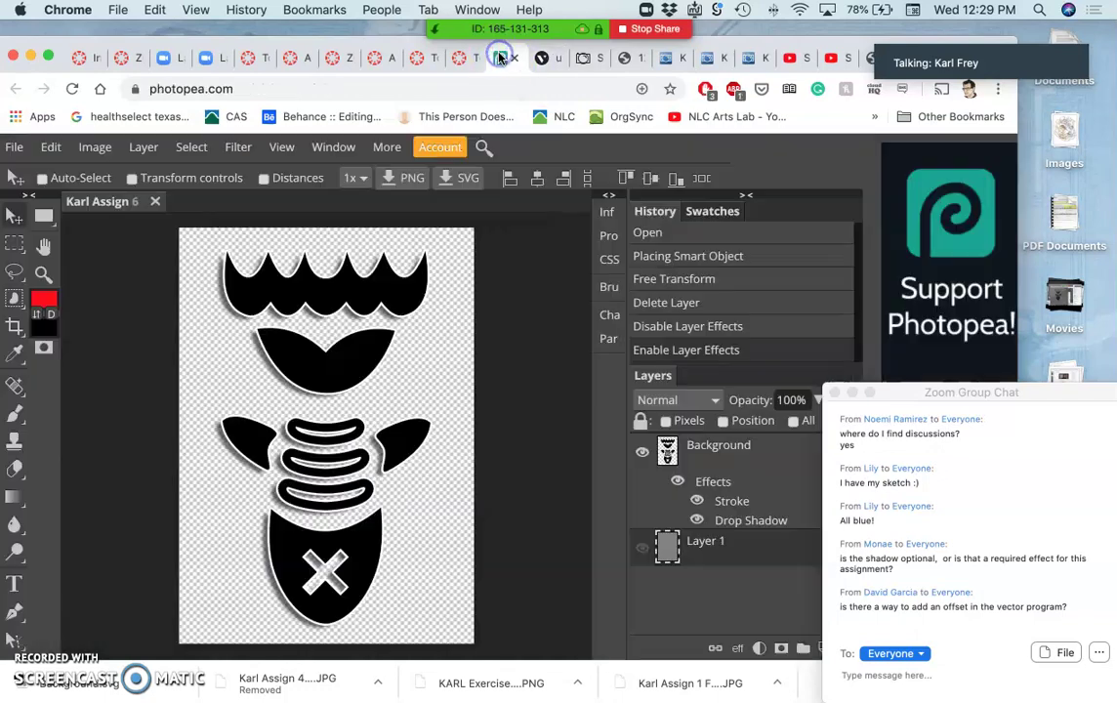
left_click(676, 482)
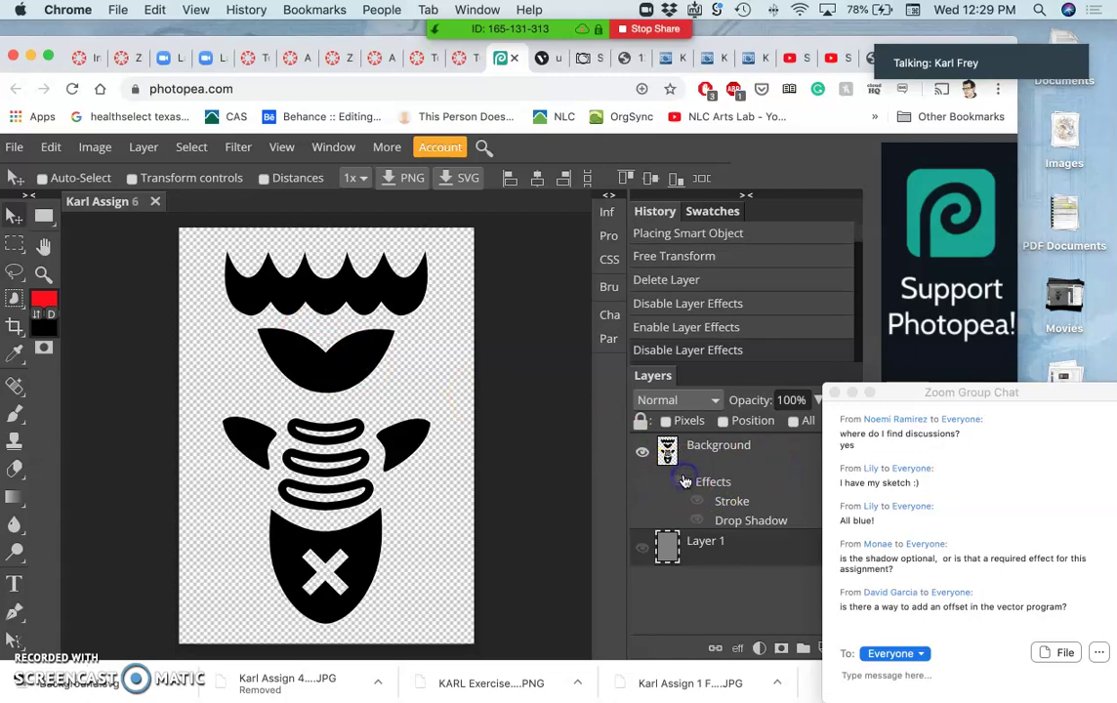
double_click(681, 481)
left_click(680, 482)
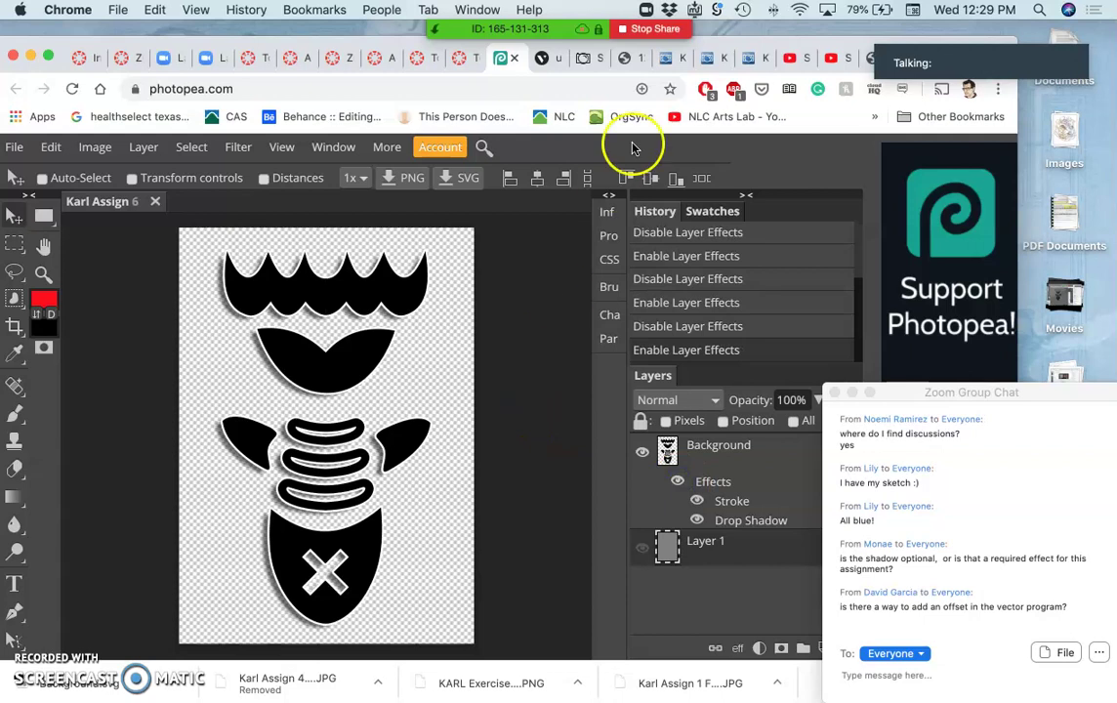
left_click_drag(906, 392, 987, 385)
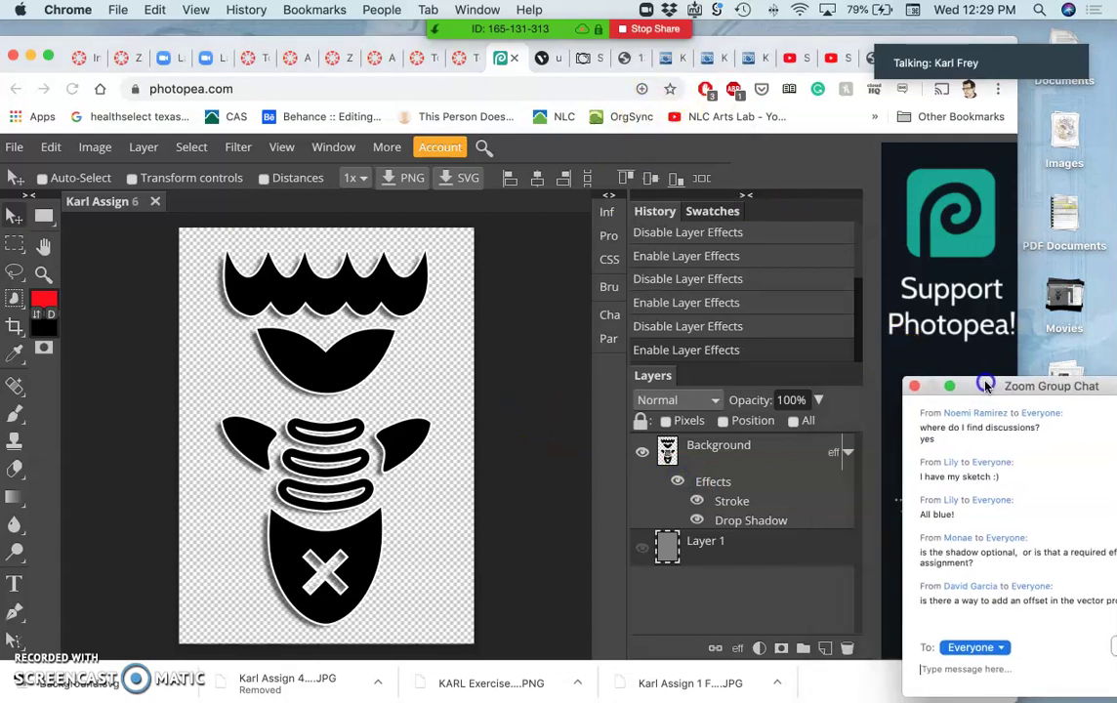
Make the Background layer active, expand its effects list, and leave Stroke and Drop Shadow visible.
left_click(831, 455)
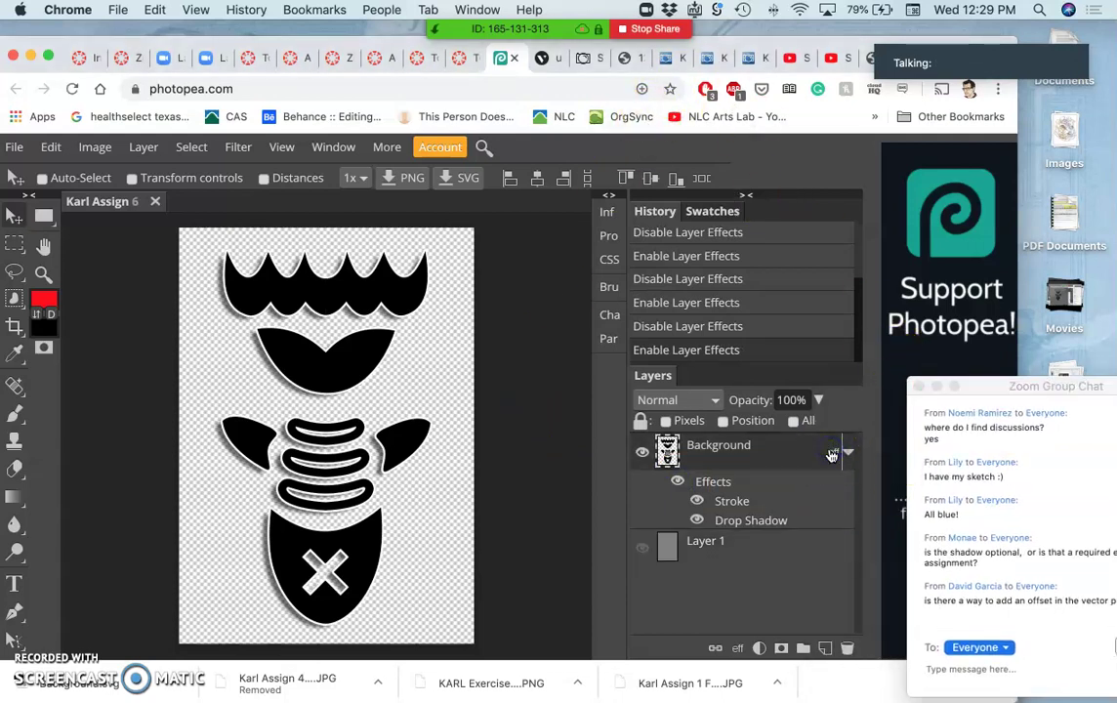
left_click(848, 454)
left_click(848, 454)
left_click(681, 486)
left_click(681, 487)
left_click(682, 488)
left_click(682, 488)
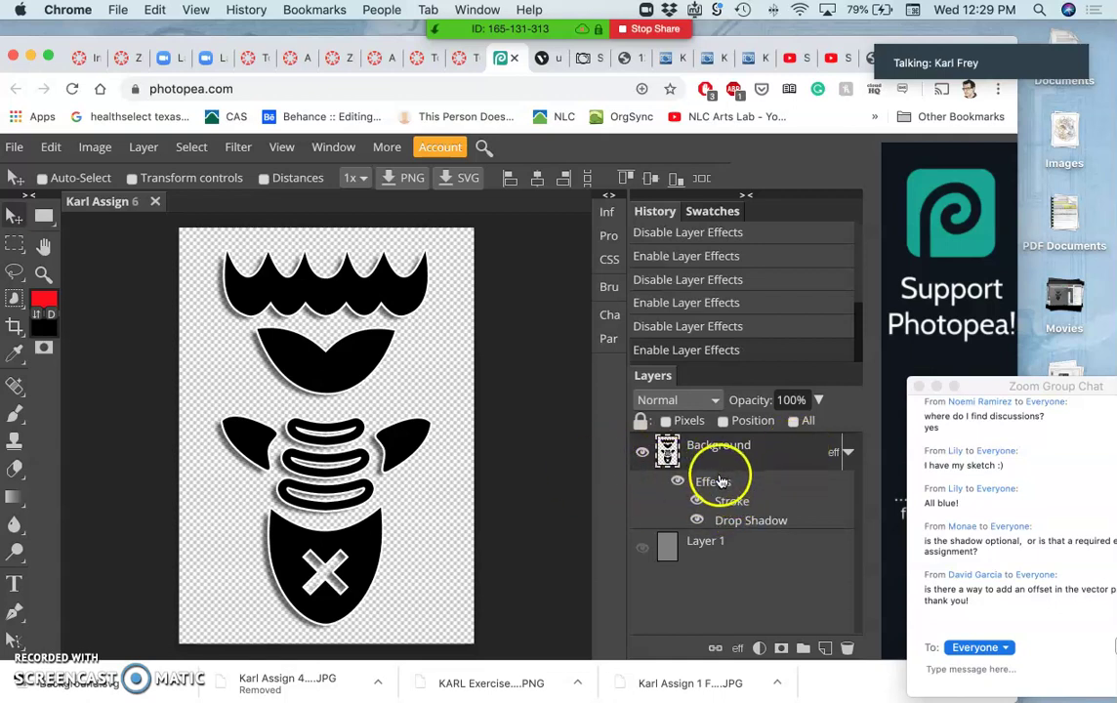
left_click(717, 483)
Add a pale yellow Normal-blend Outer Glow at 100% opacity and about 42 px, then show grey Layer 1.
double_click(717, 483)
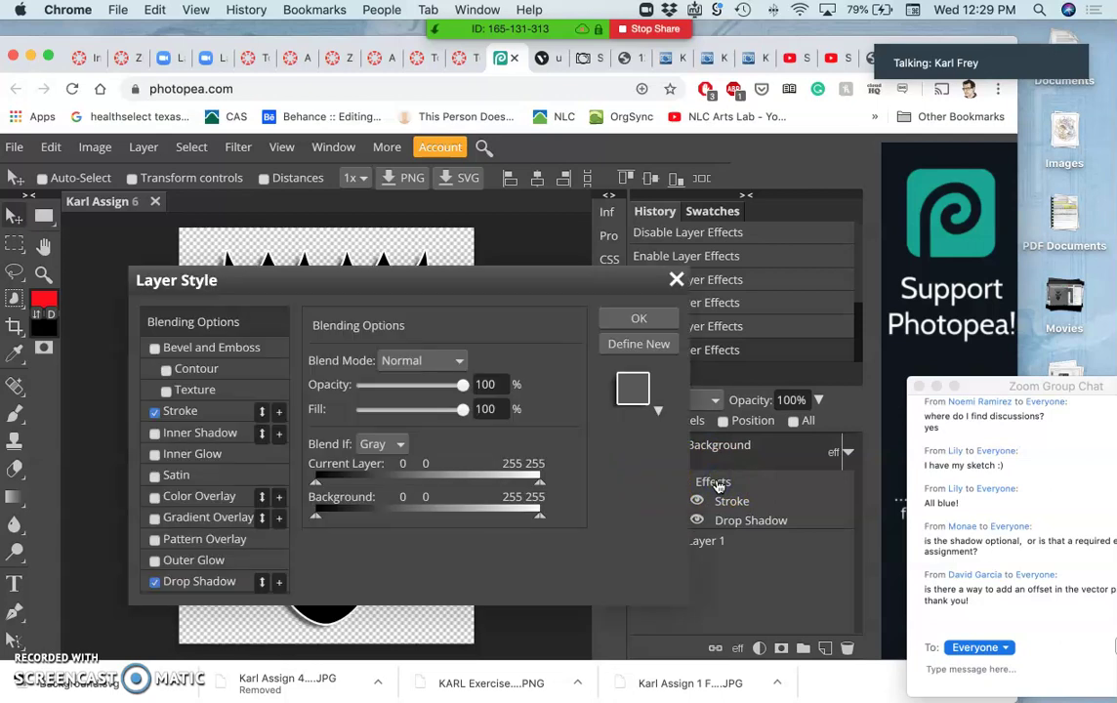
left_click(154, 561)
left_click(168, 562)
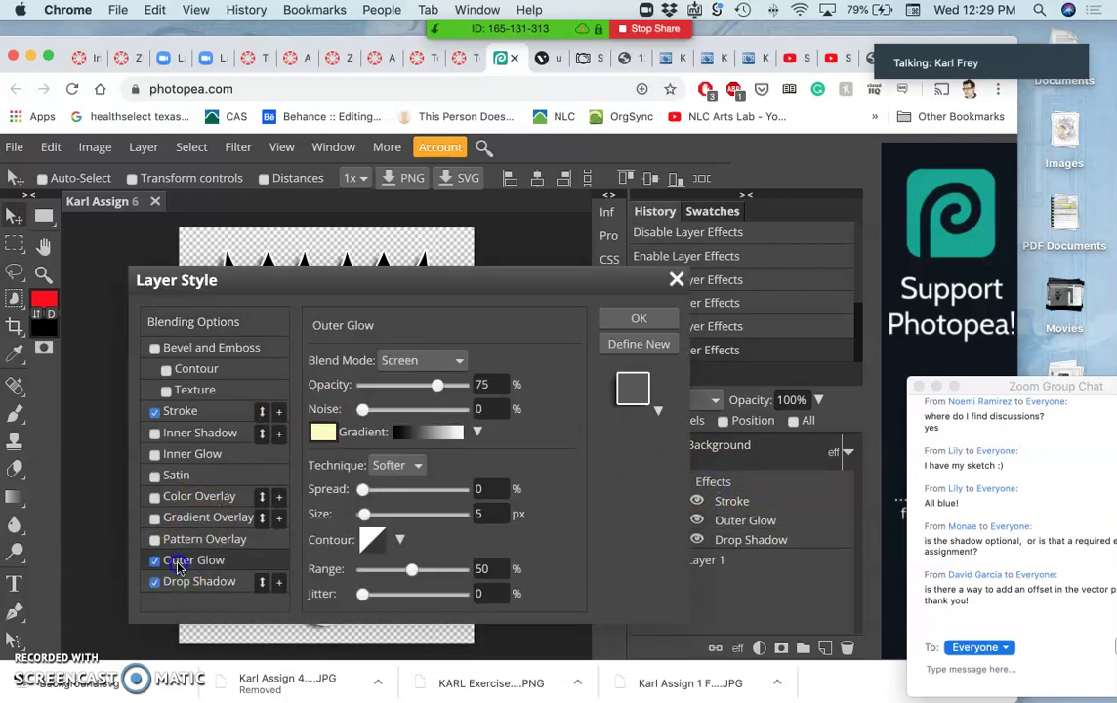
left_click_drag(434, 283, 725, 190)
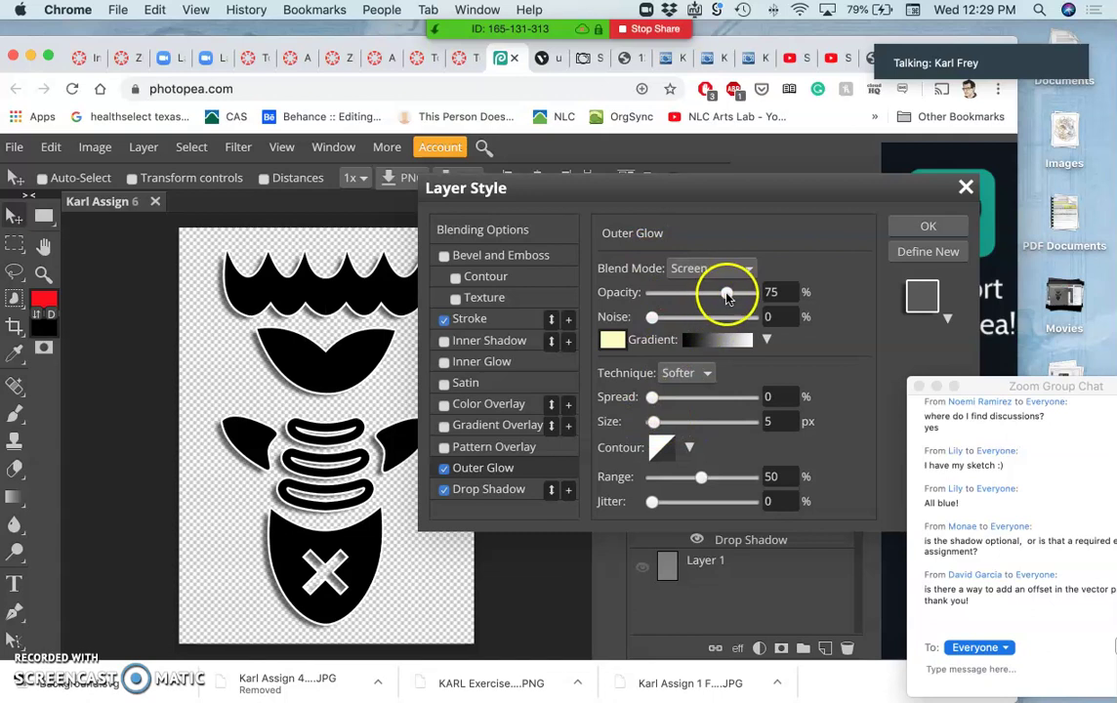
left_click_drag(760, 296, 776, 293)
left_click(748, 268)
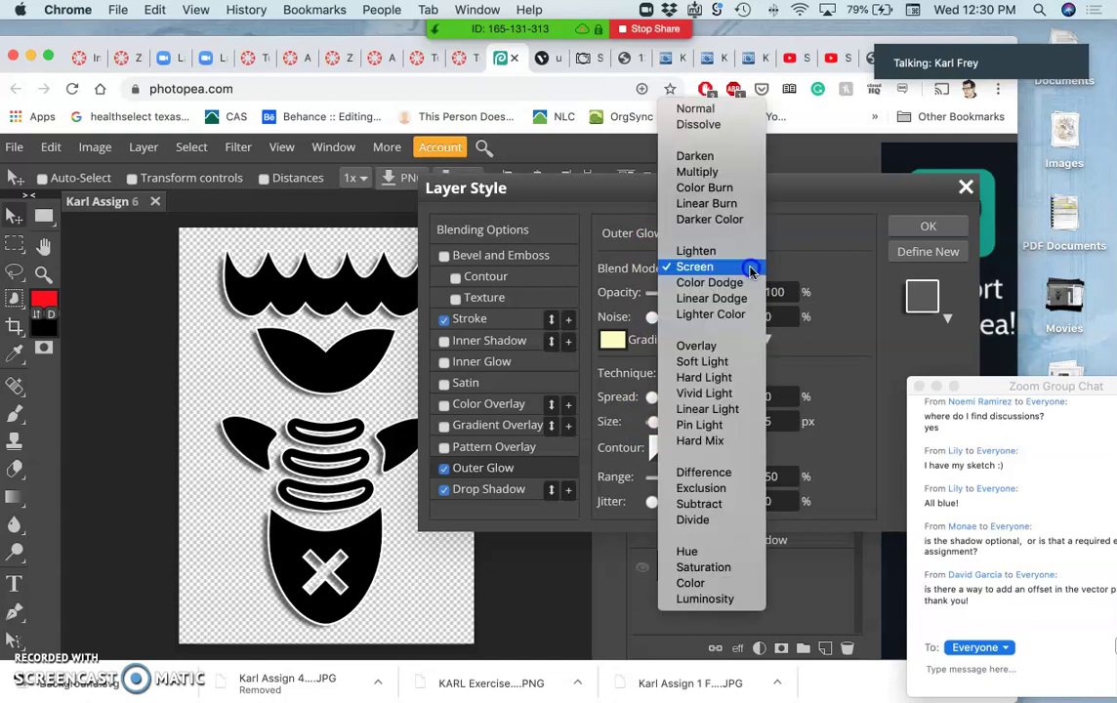
left_click(695, 111)
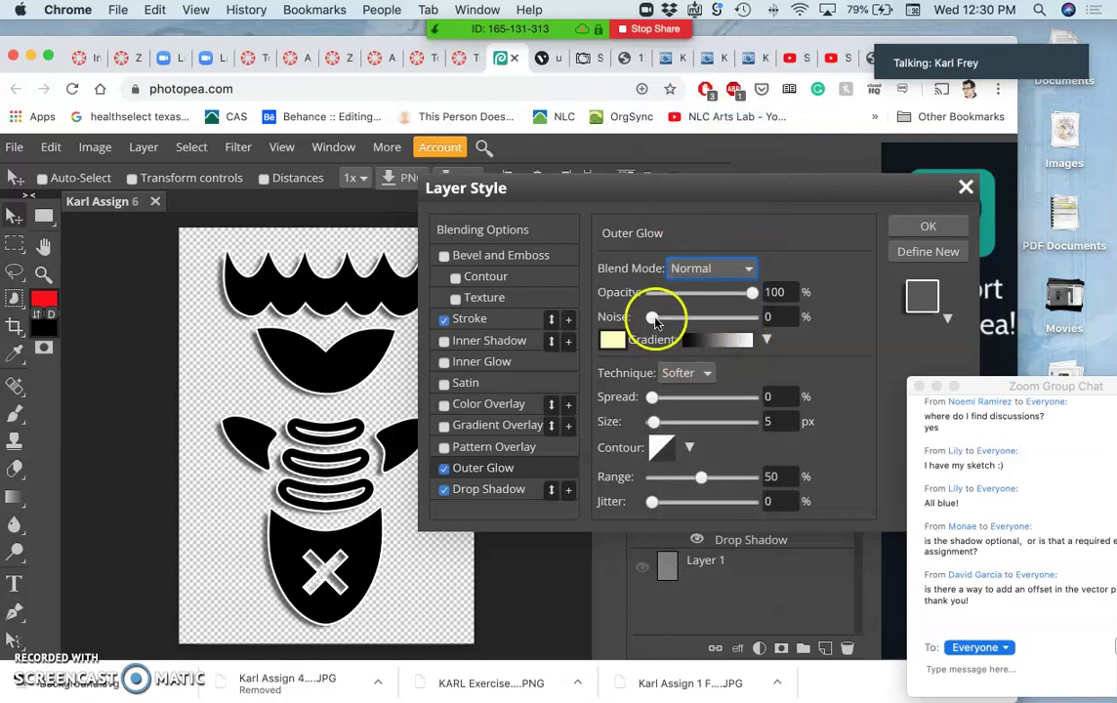
left_click_drag(679, 421, 650, 398)
left_click(673, 423)
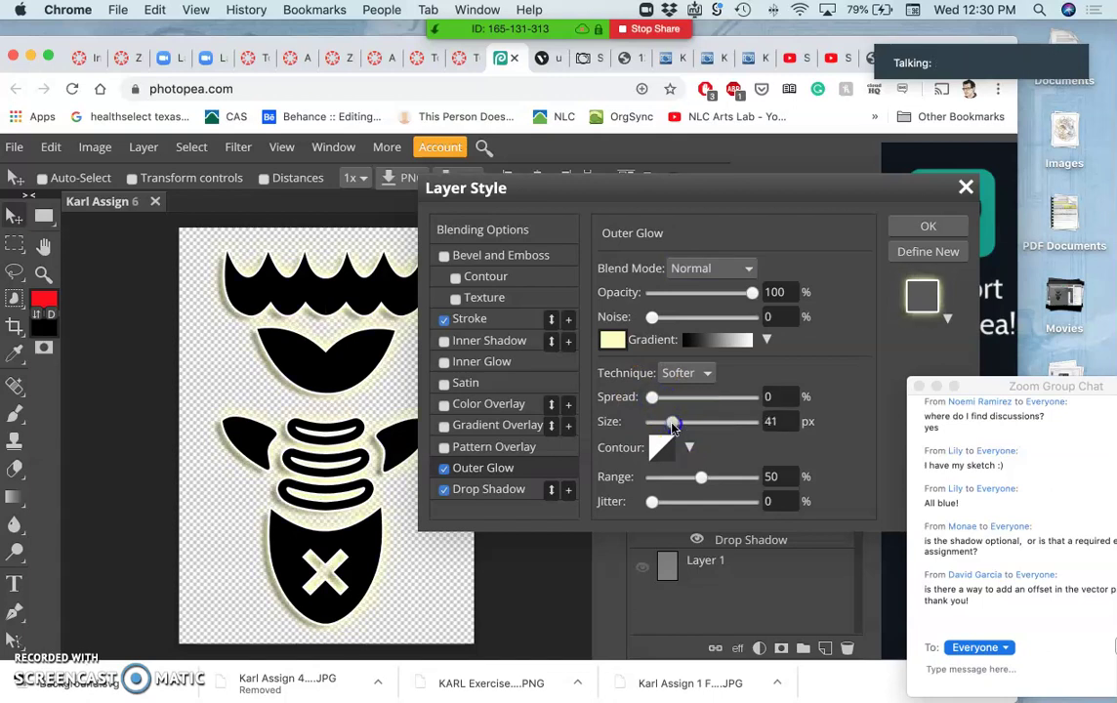
left_click(928, 225)
left_click(642, 567)
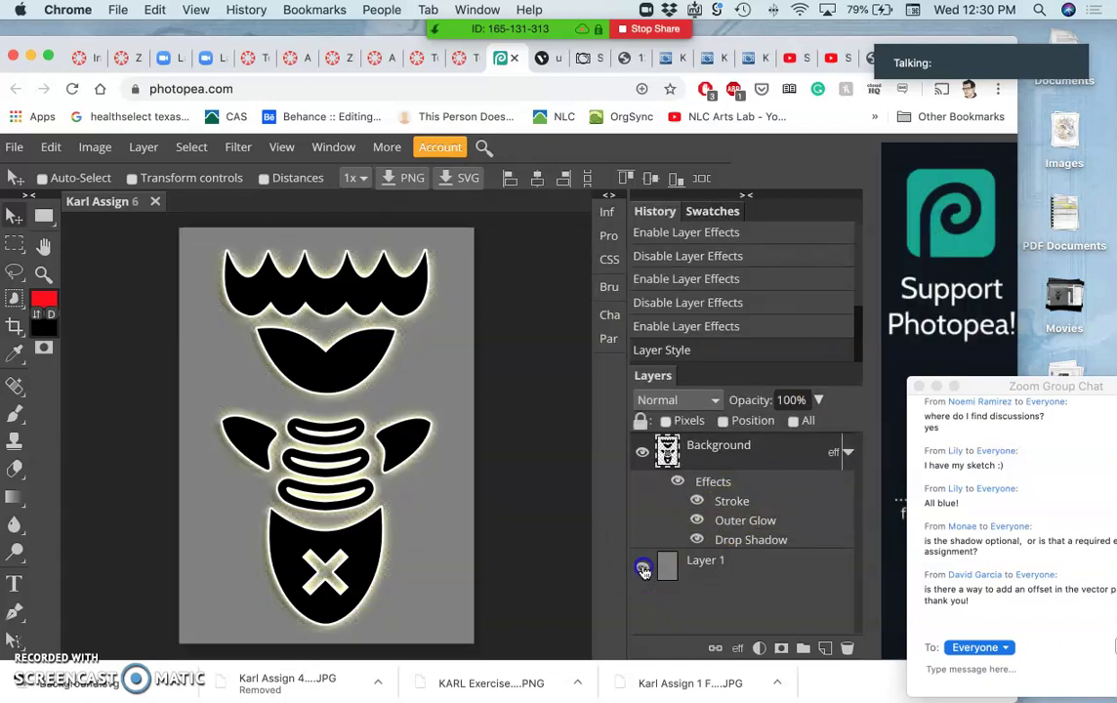
Toggle the Stroke, Drop Shadow and Outer Glow effects, leaving only Stroke and Drop Shadow visible.
left_click(698, 501)
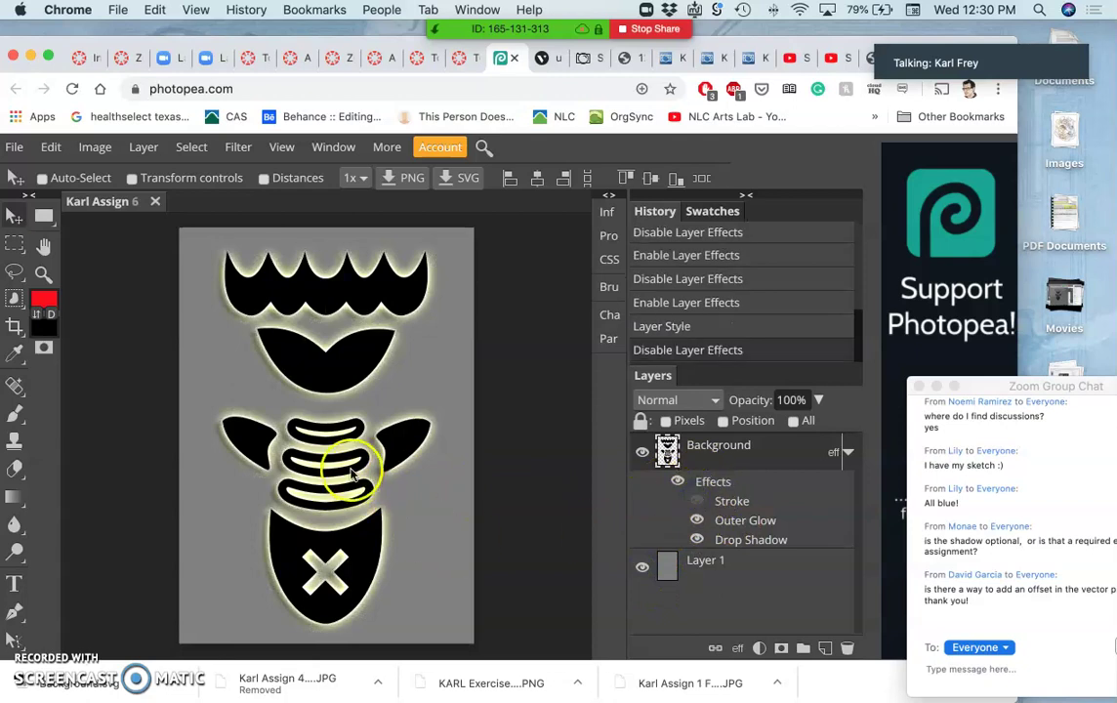
left_click(697, 540)
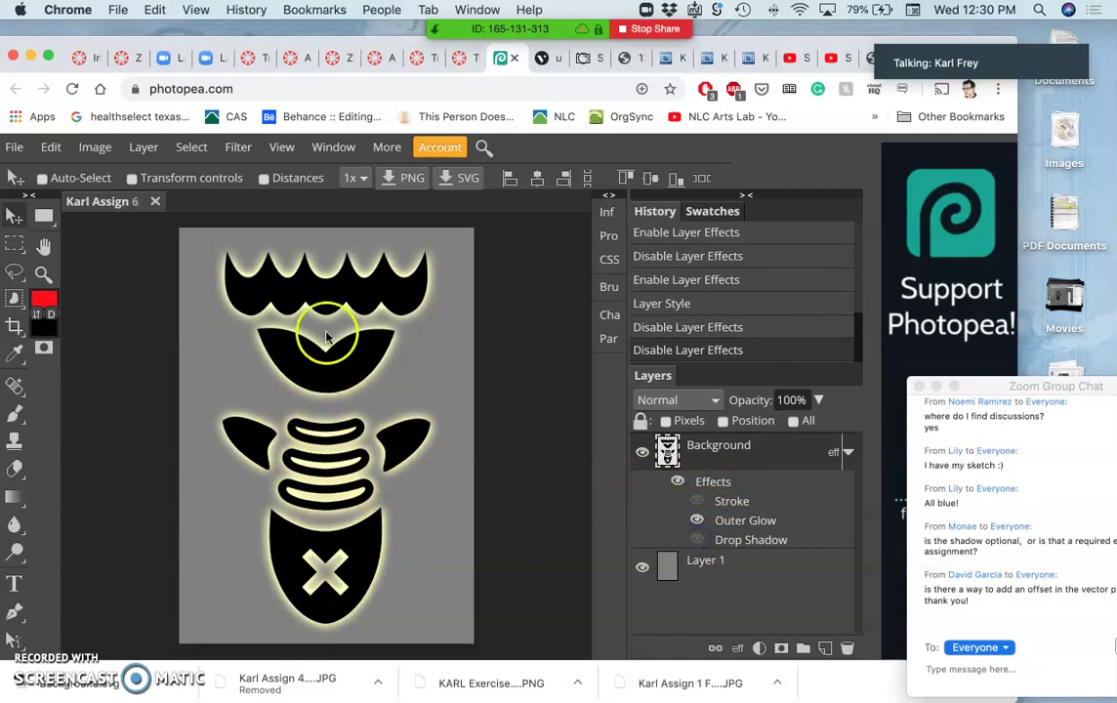
left_click(697, 502)
left_click(697, 521)
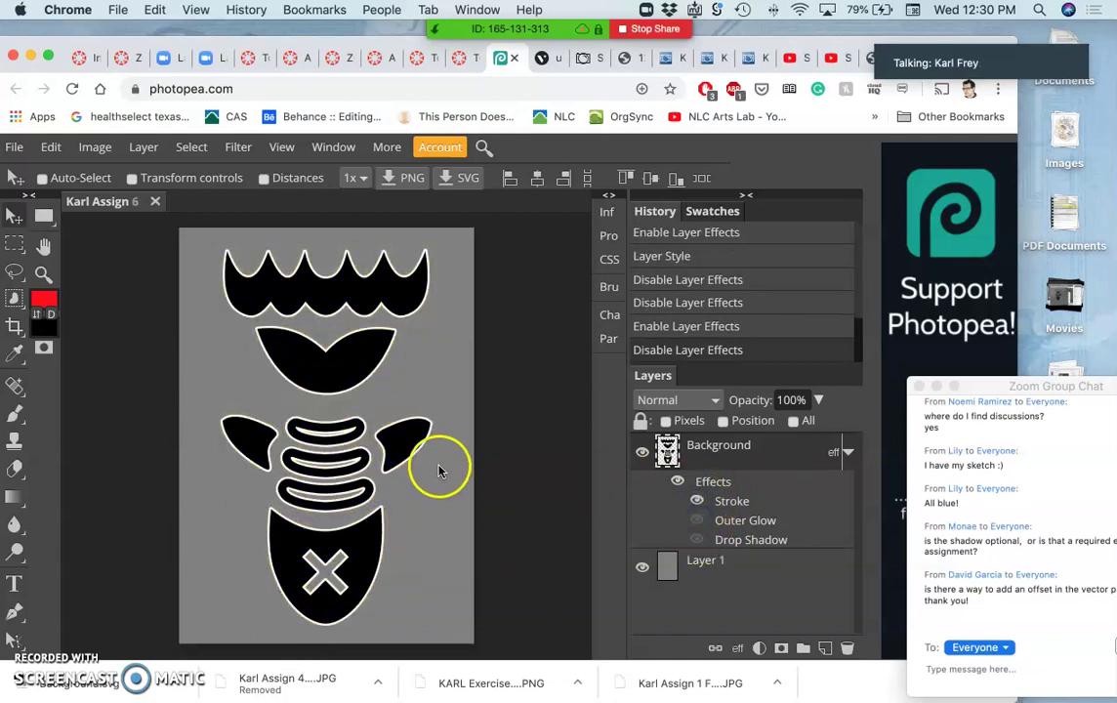
left_click(696, 539)
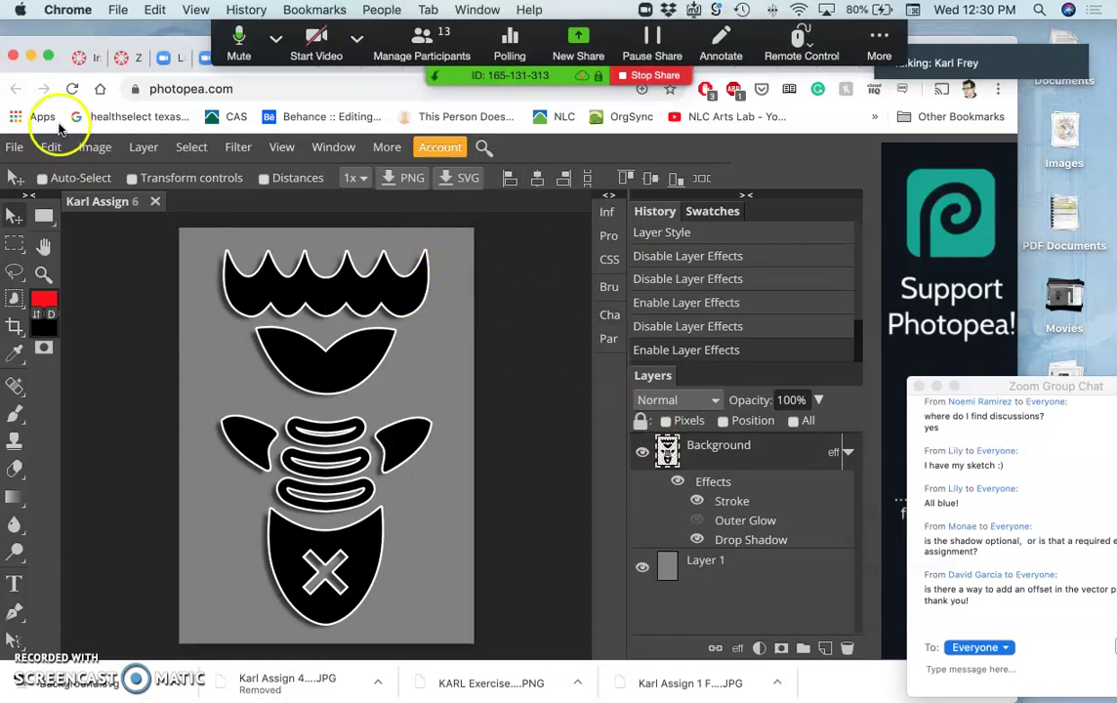
left_click_drag(60, 46, 72, 38)
left_click(300, 322)
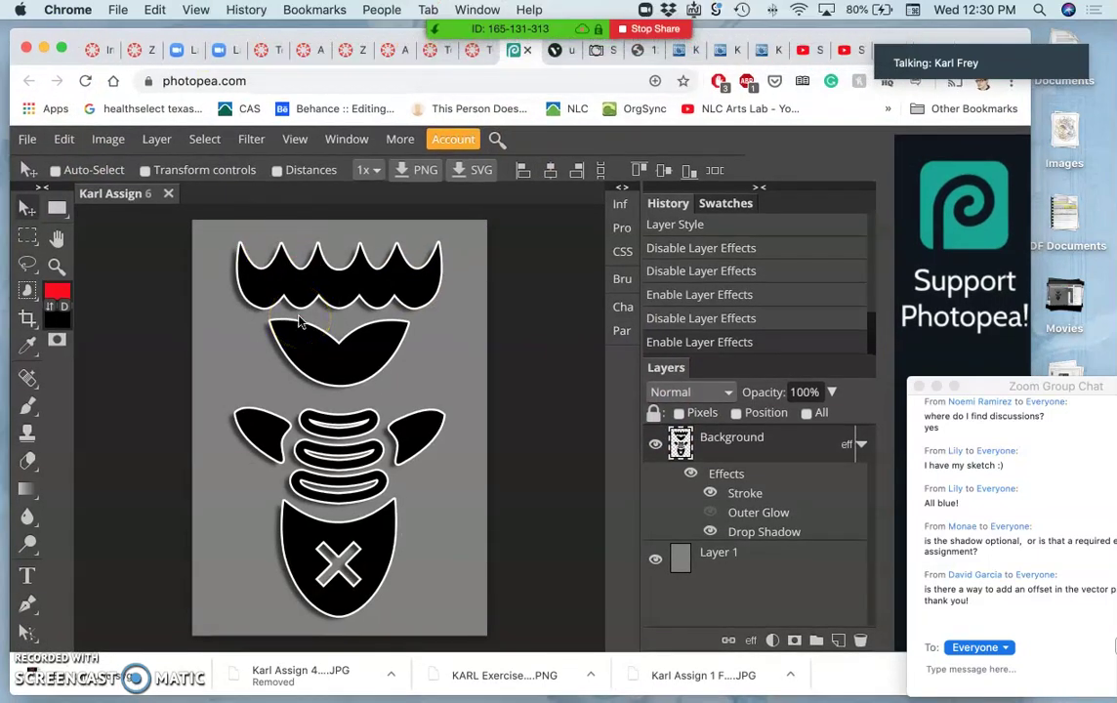
mouse_move(371, 352)
left_mouse_down()
mouse_move(299, 241)
mouse_move(385, 268)
mouse_move(329, 331)
mouse_move(368, 395)
mouse_move(409, 330)
left_mouse_up()
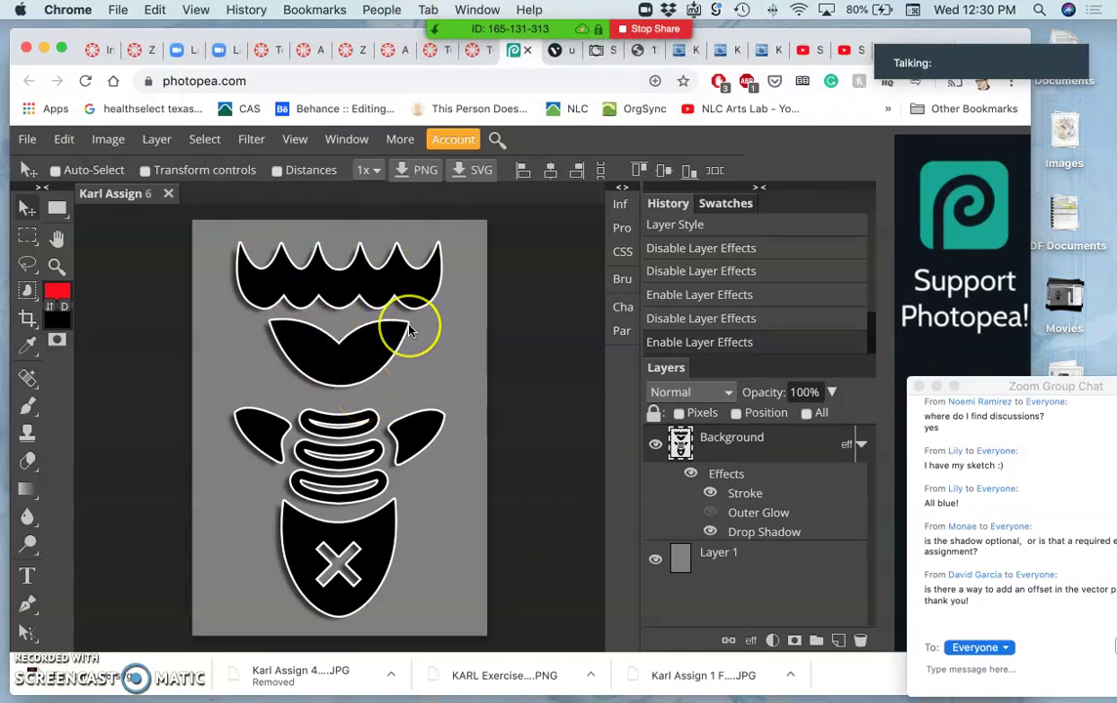
Add a red Color Overlay to the logo in Layer Style and apply it.
double_click(721, 479)
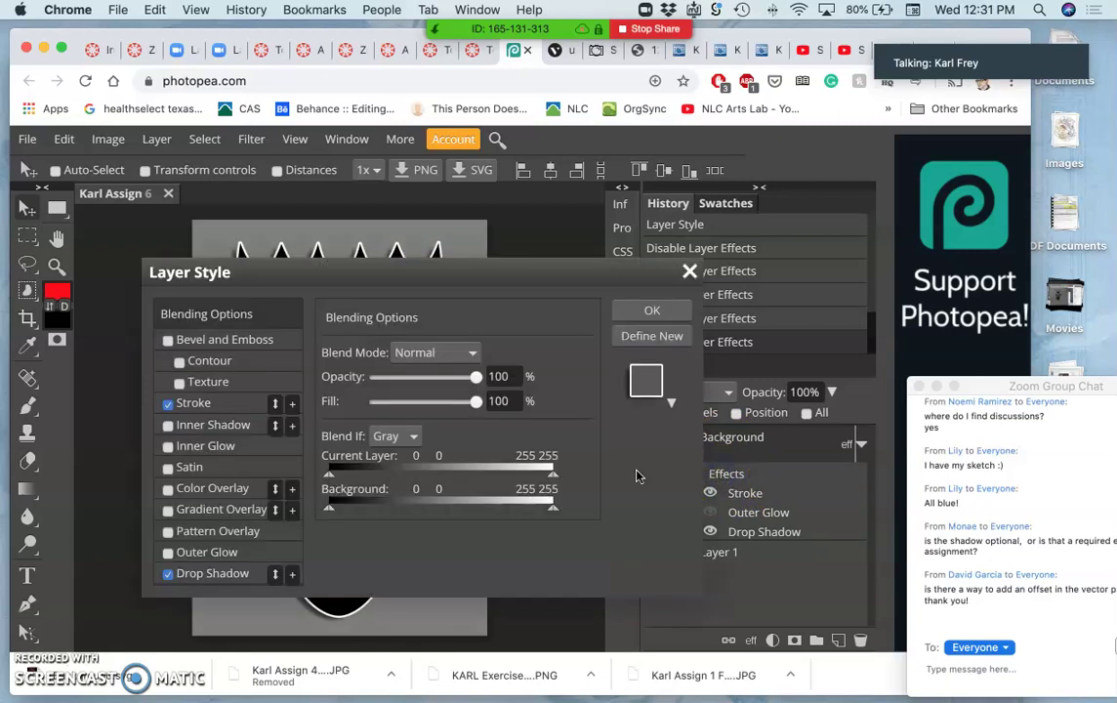
left_click(169, 490)
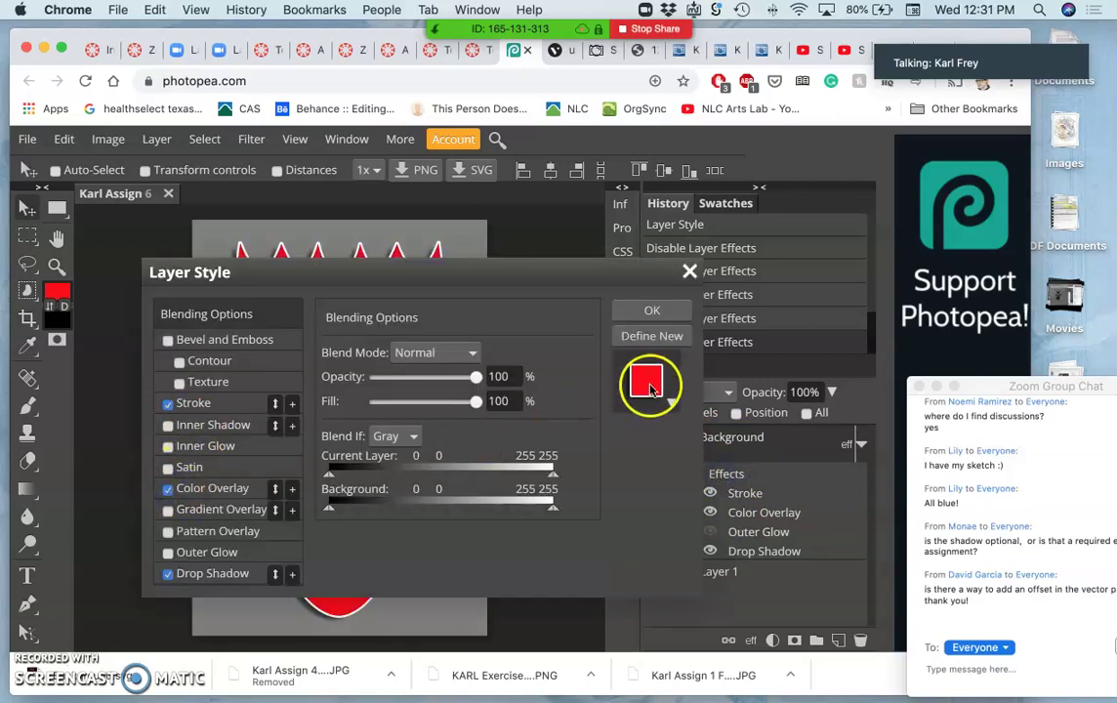
left_click(648, 382)
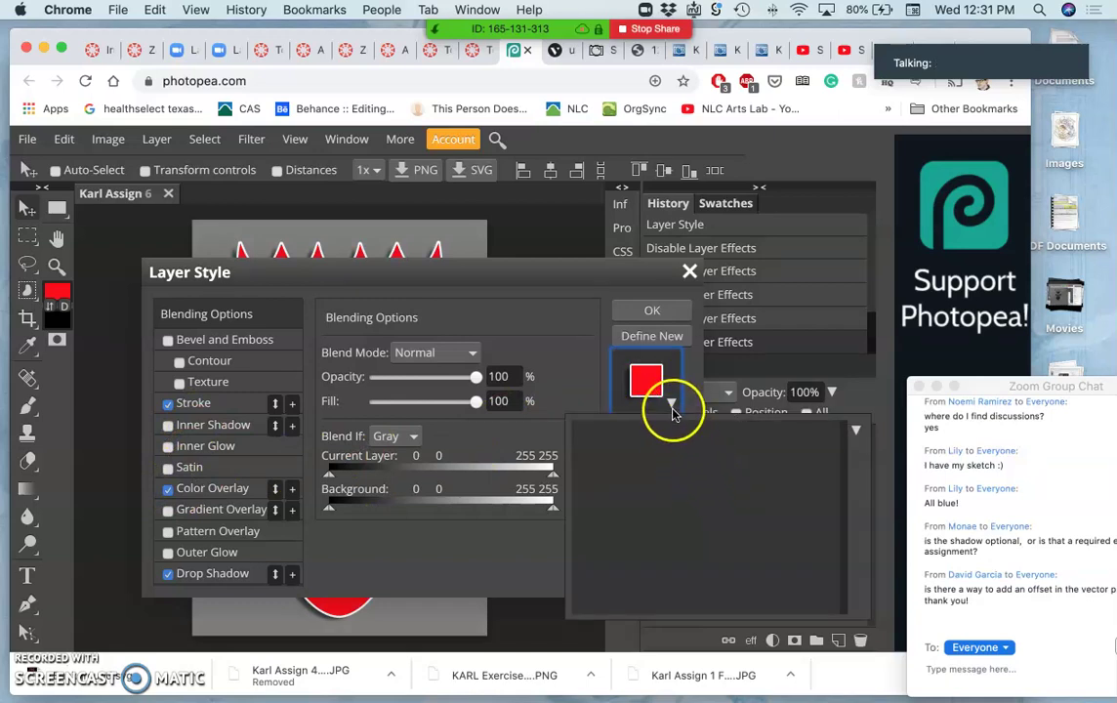
left_click(671, 404)
left_click(670, 404)
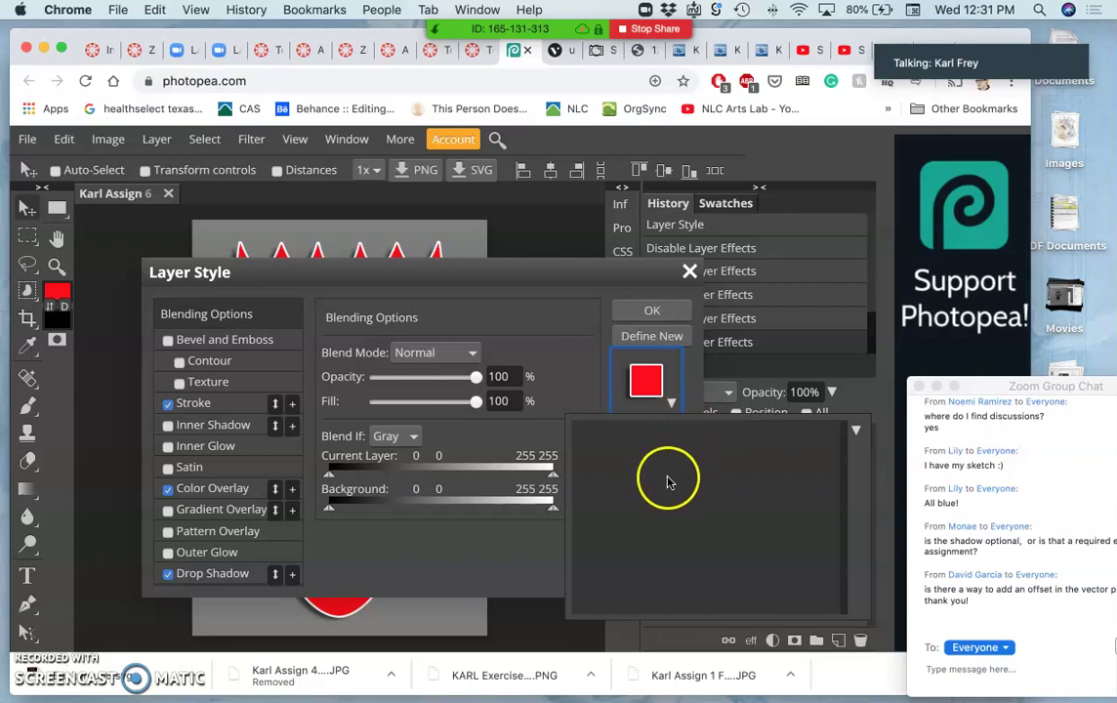
left_click_drag(617, 277, 669, 182)
left_click(724, 309)
left_click(855, 338)
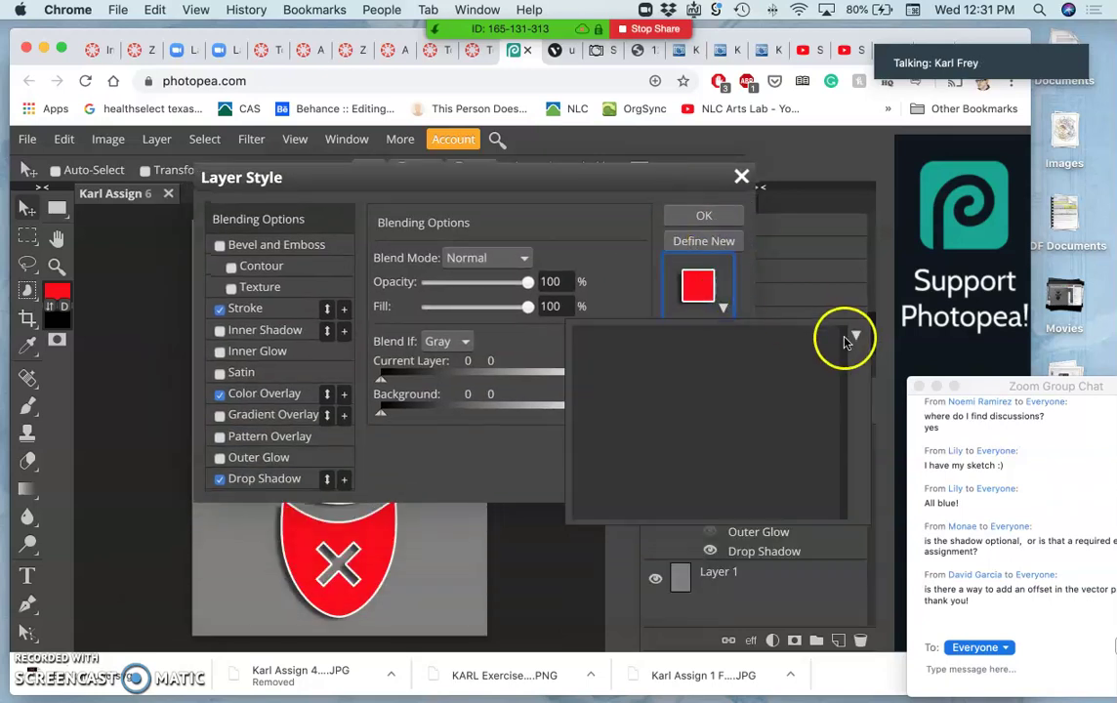
left_click(723, 307)
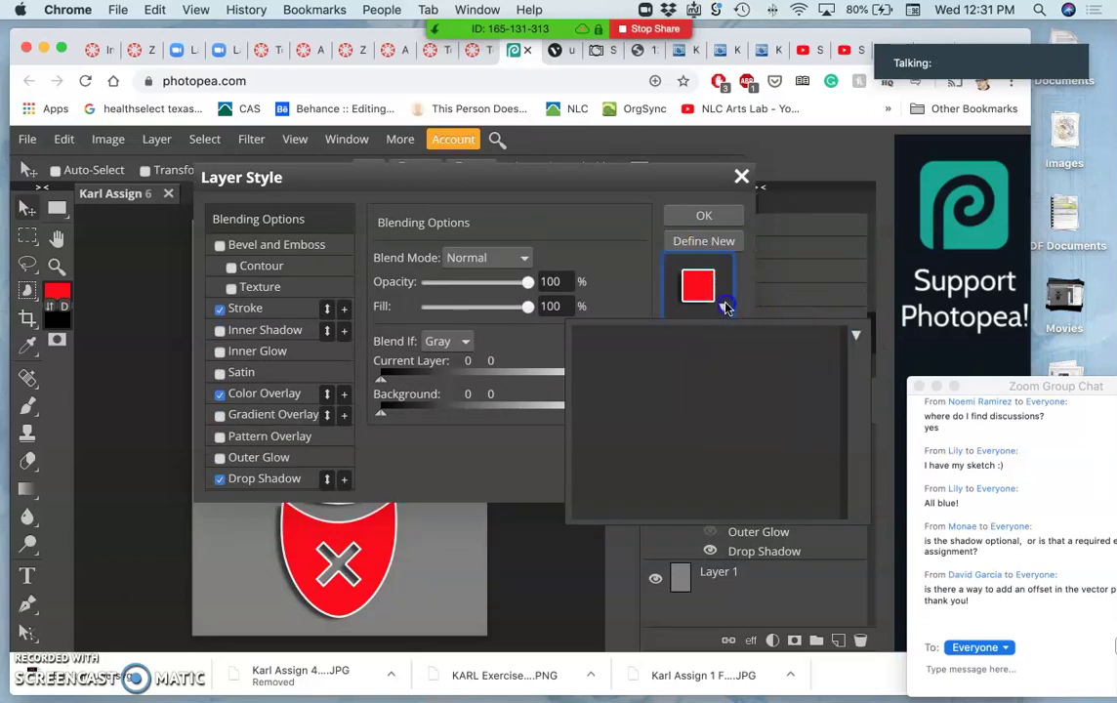
left_click(705, 225)
left_click(705, 222)
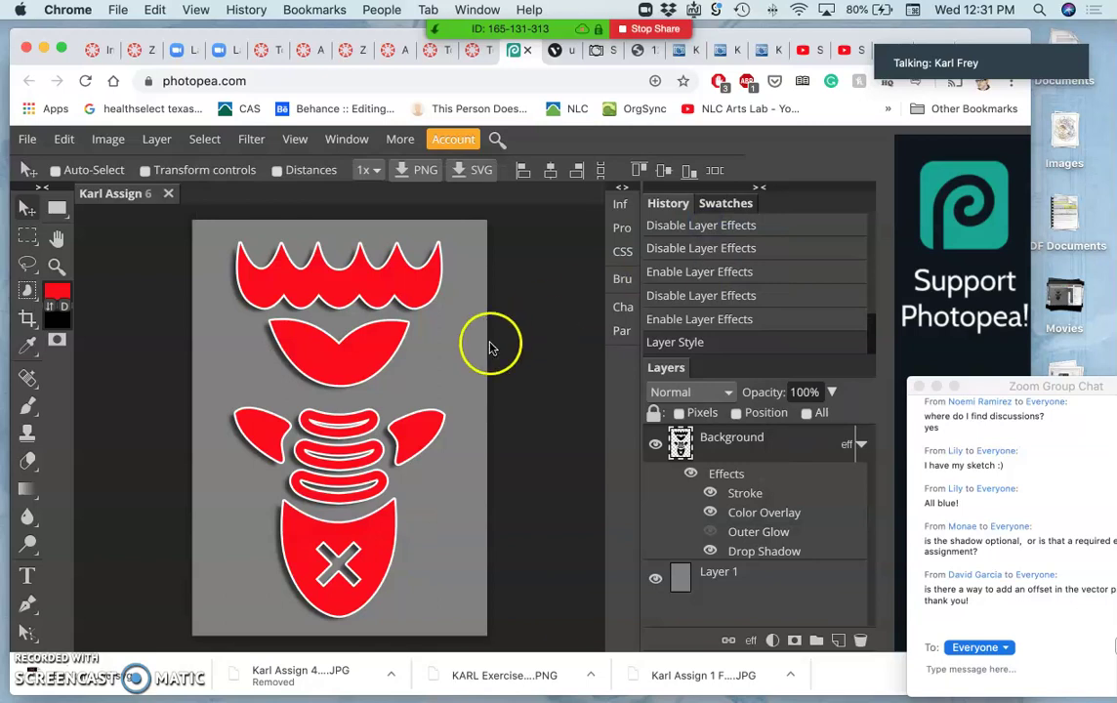
Set the foreground colour to teal 6ed3cd.
left_click(56, 291)
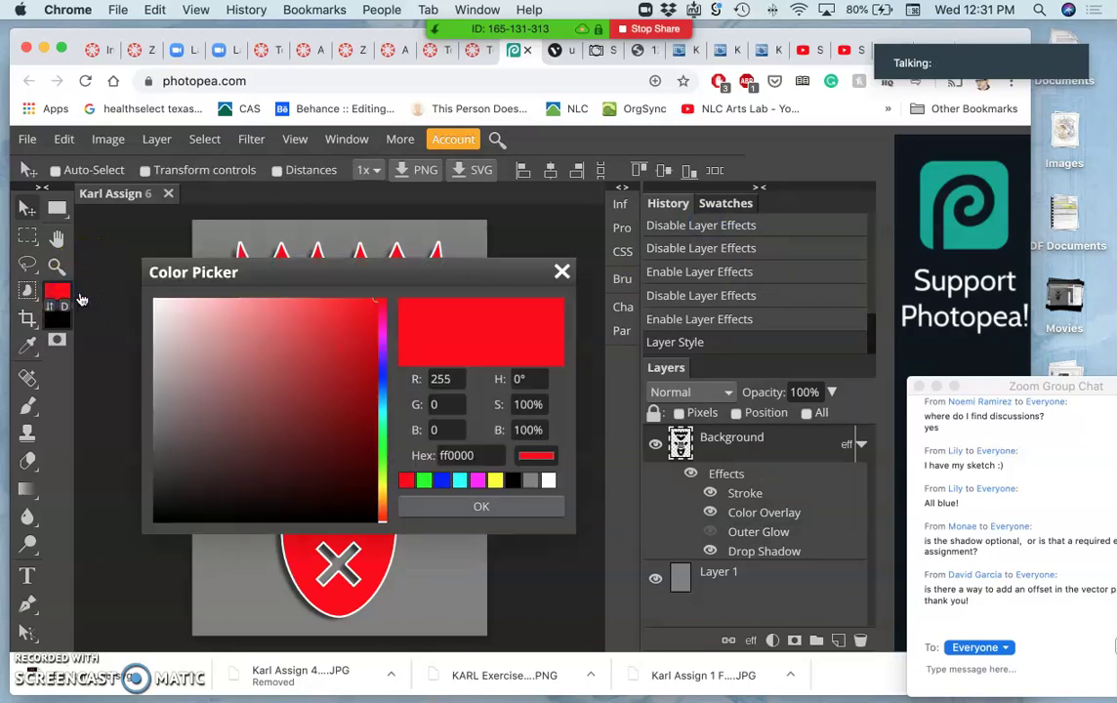
mouse_move(260, 372)
left_mouse_down()
mouse_move(178, 377)
mouse_move(199, 397)
left_mouse_up()
left_click(382, 399)
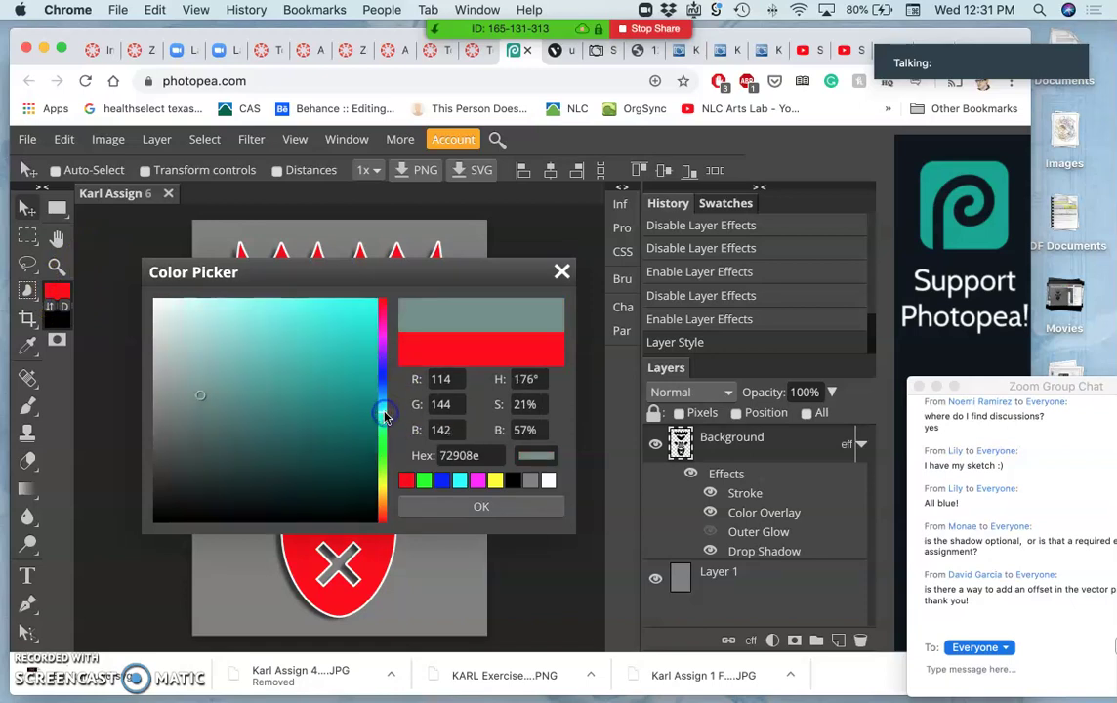
mouse_move(264, 359)
left_mouse_down()
mouse_move(279, 321)
mouse_move(260, 332)
left_mouse_up()
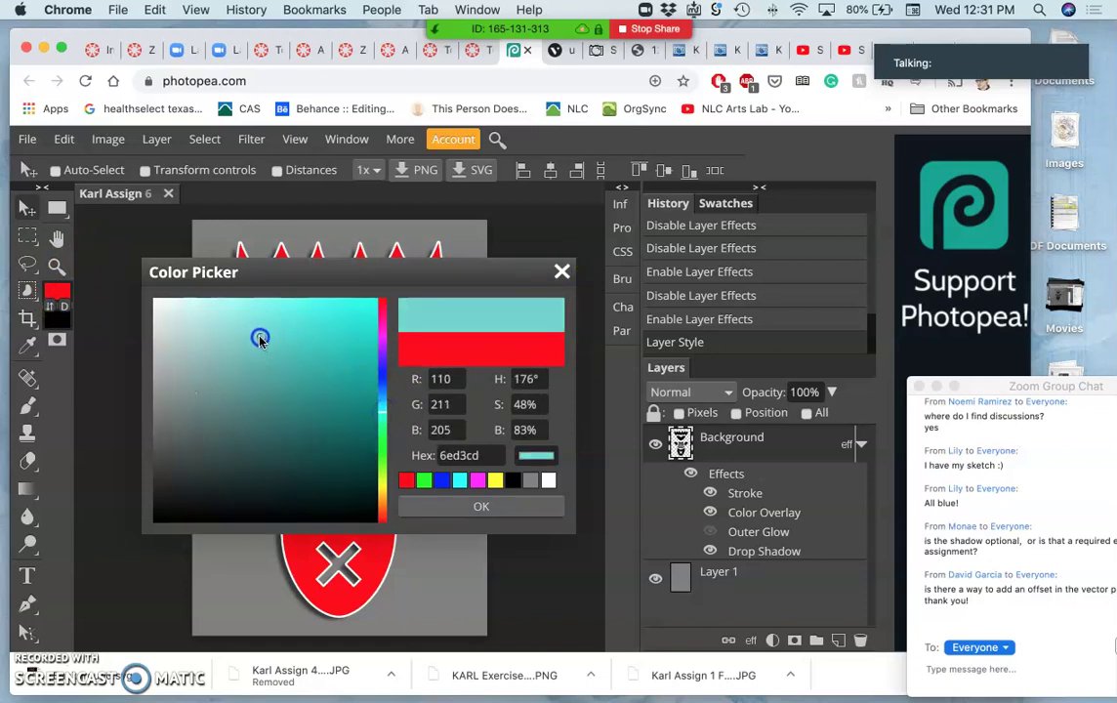
left_click(463, 506)
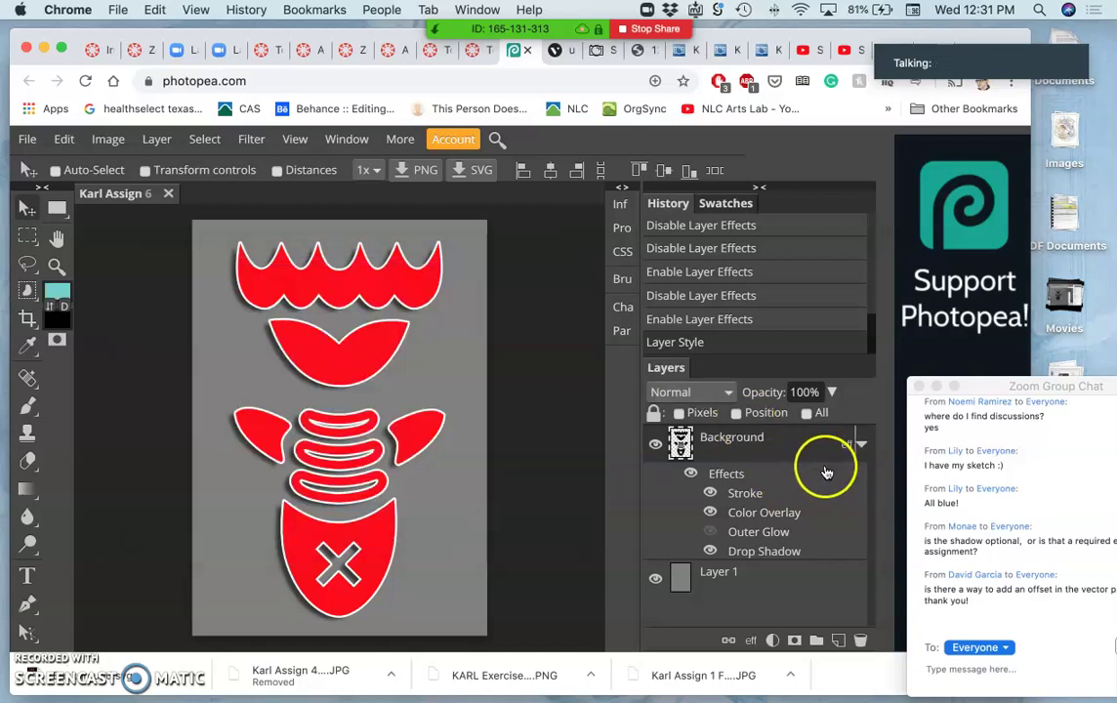
Change the Color Overlay colour to the teal foreground colour and apply it to the logo.
double_click(769, 518)
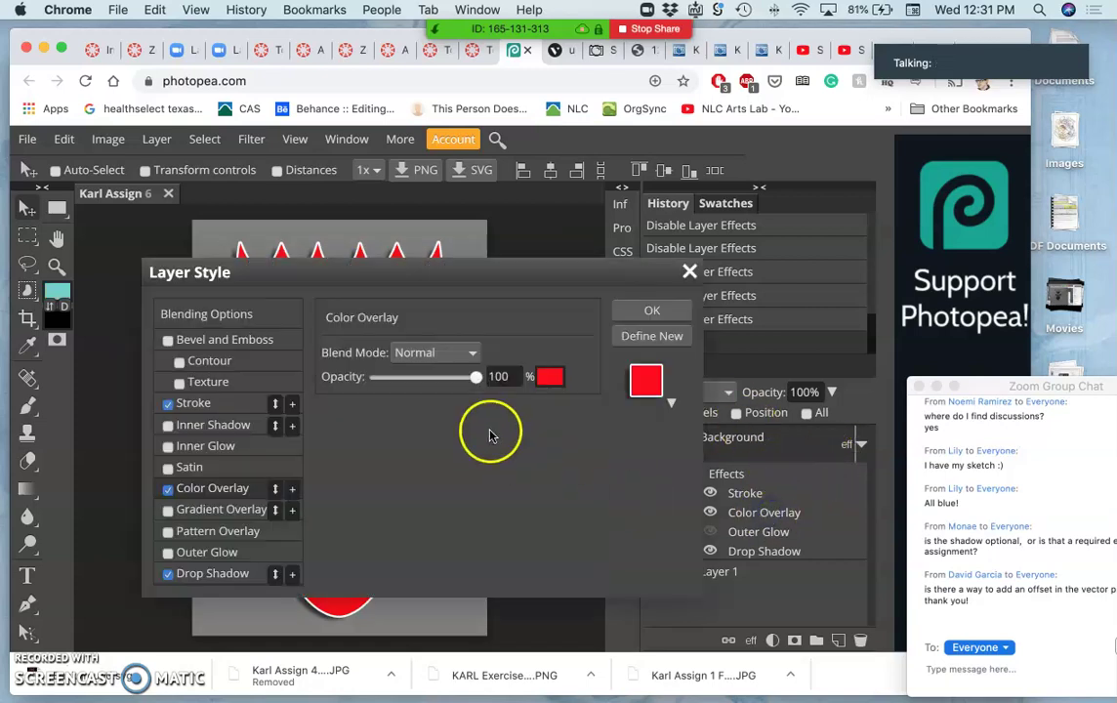
left_click(553, 381)
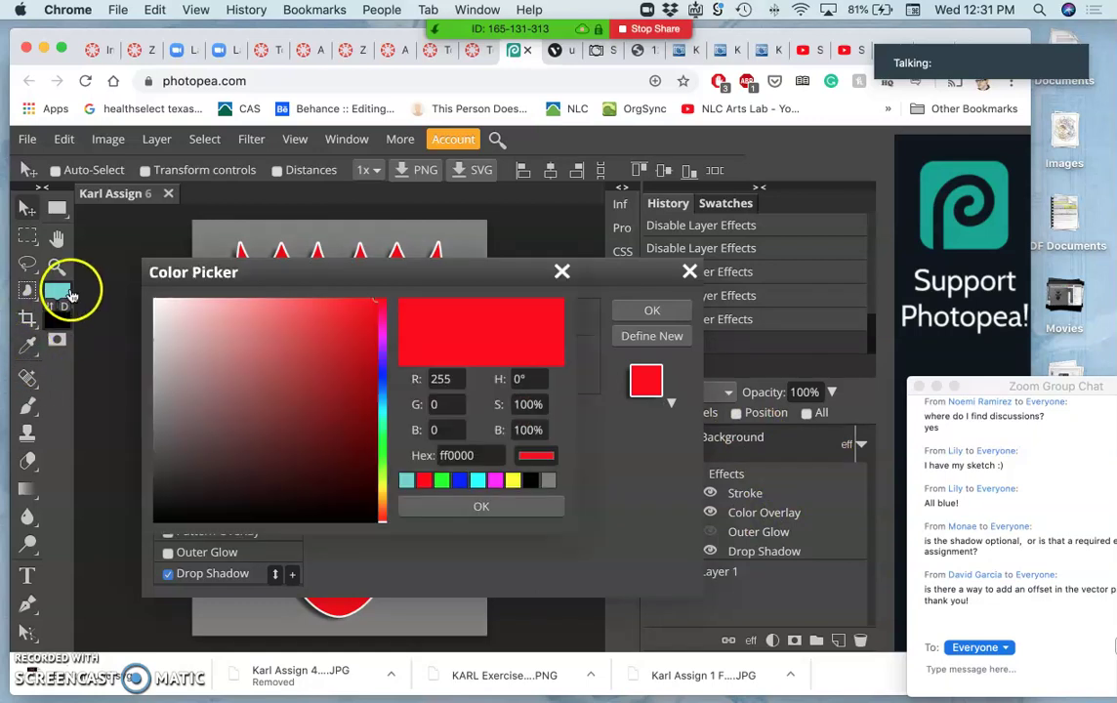
left_click(68, 291)
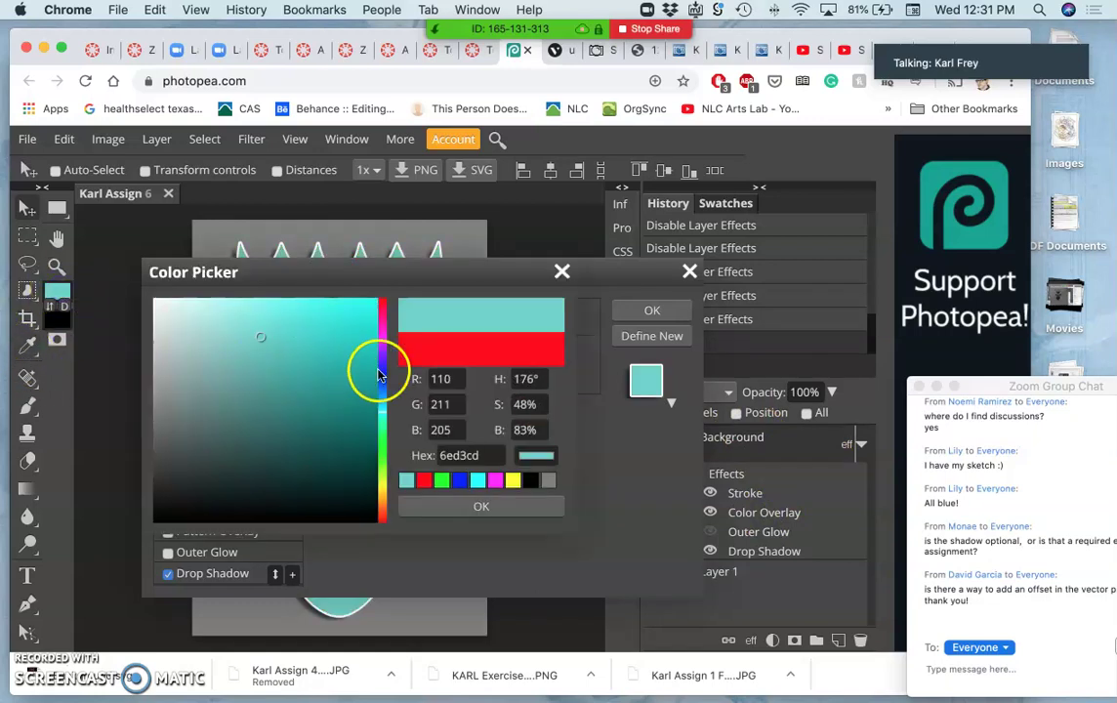
left_click(639, 314)
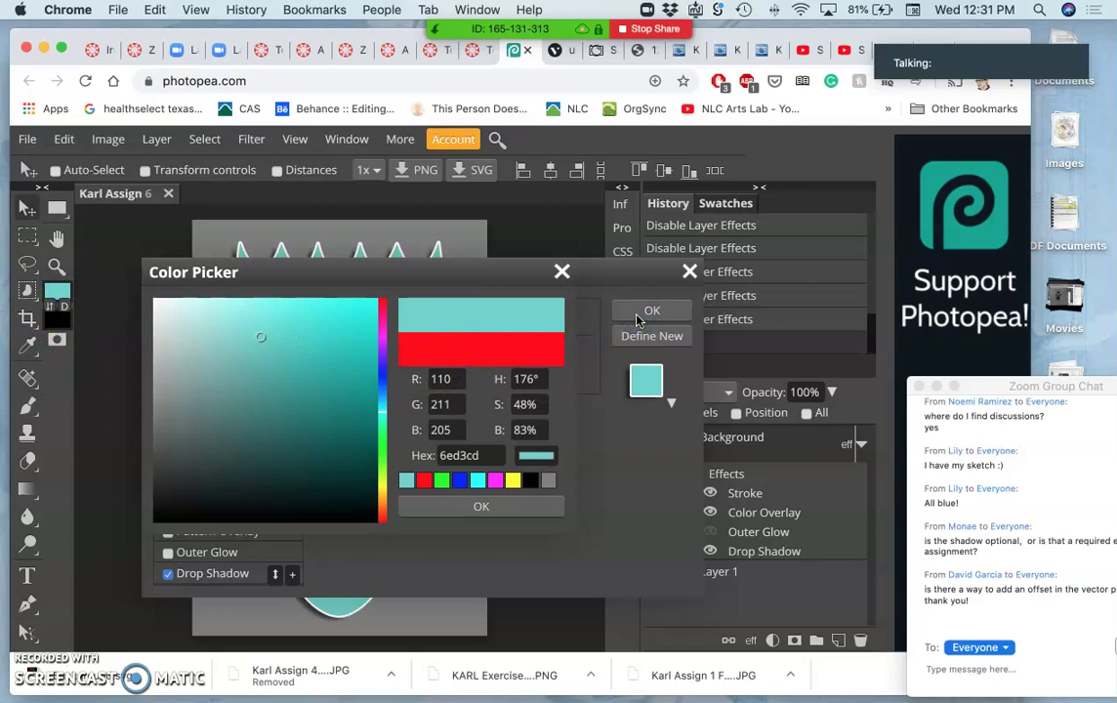
left_click(646, 313)
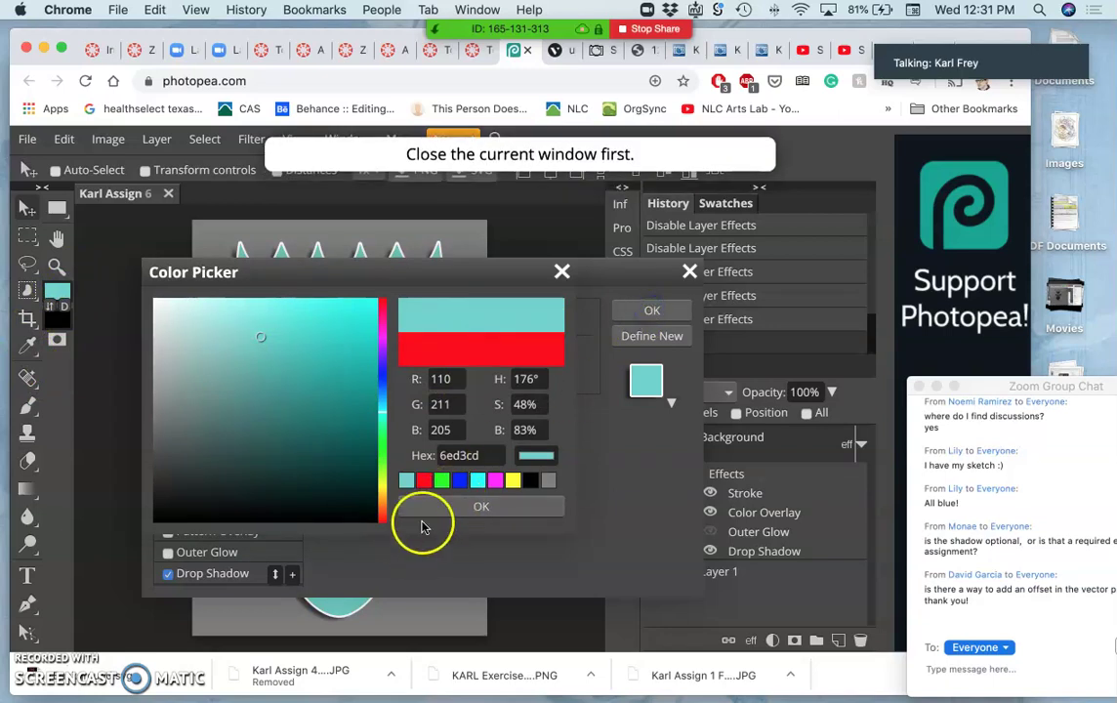
left_click(460, 511)
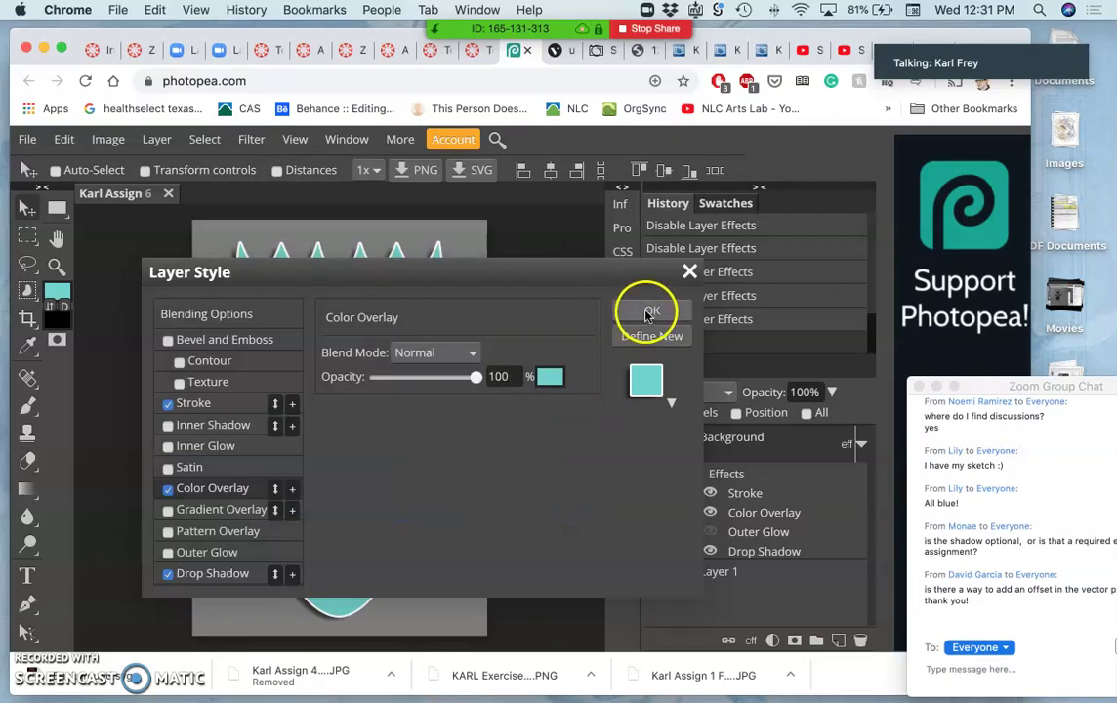
left_click(648, 309)
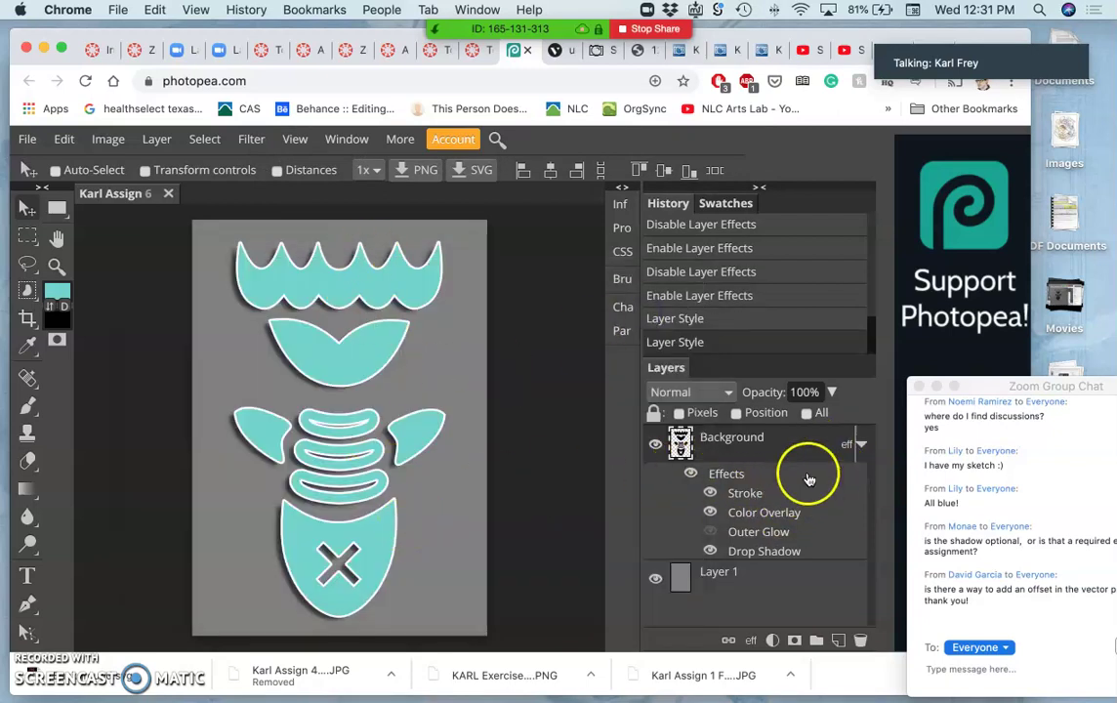
Add a Gradient Overlay to the logo and lower its Color Overlay opacity to 53%.
double_click(769, 513)
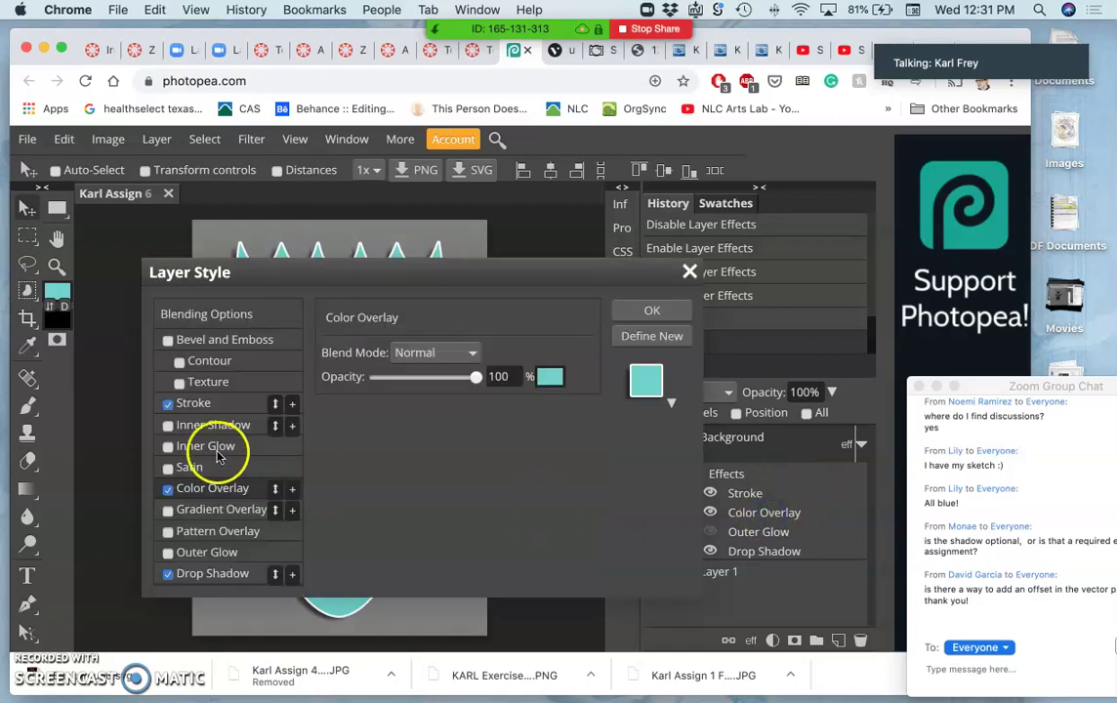
left_click(168, 510)
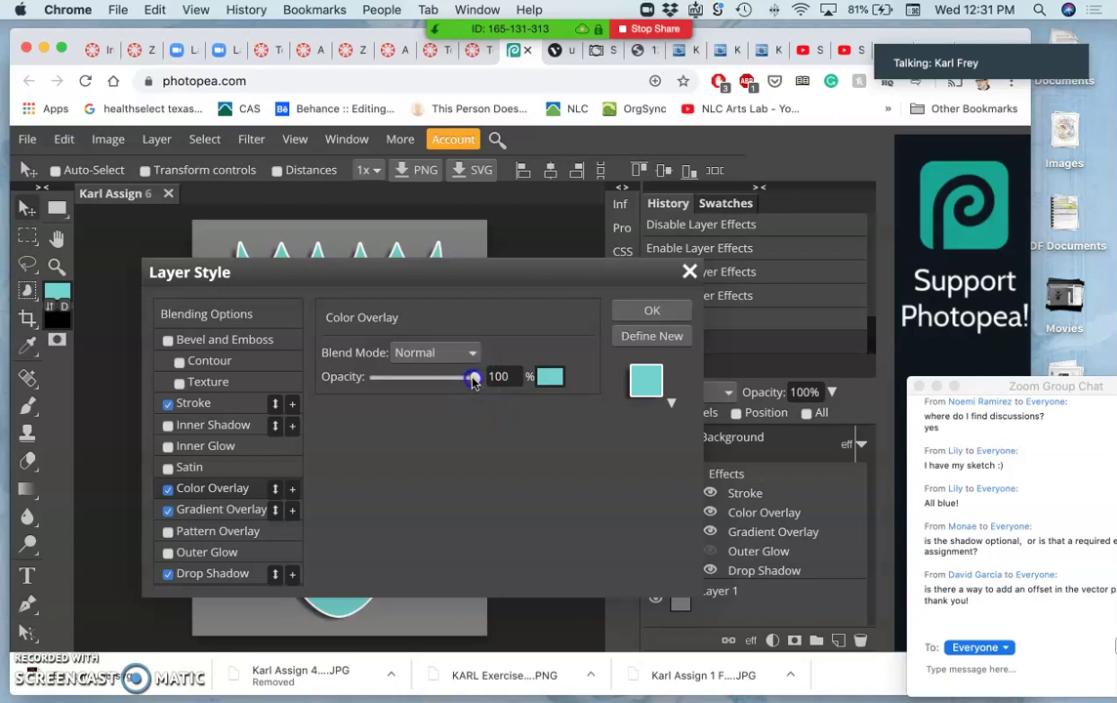
left_click_drag(475, 380, 433, 381)
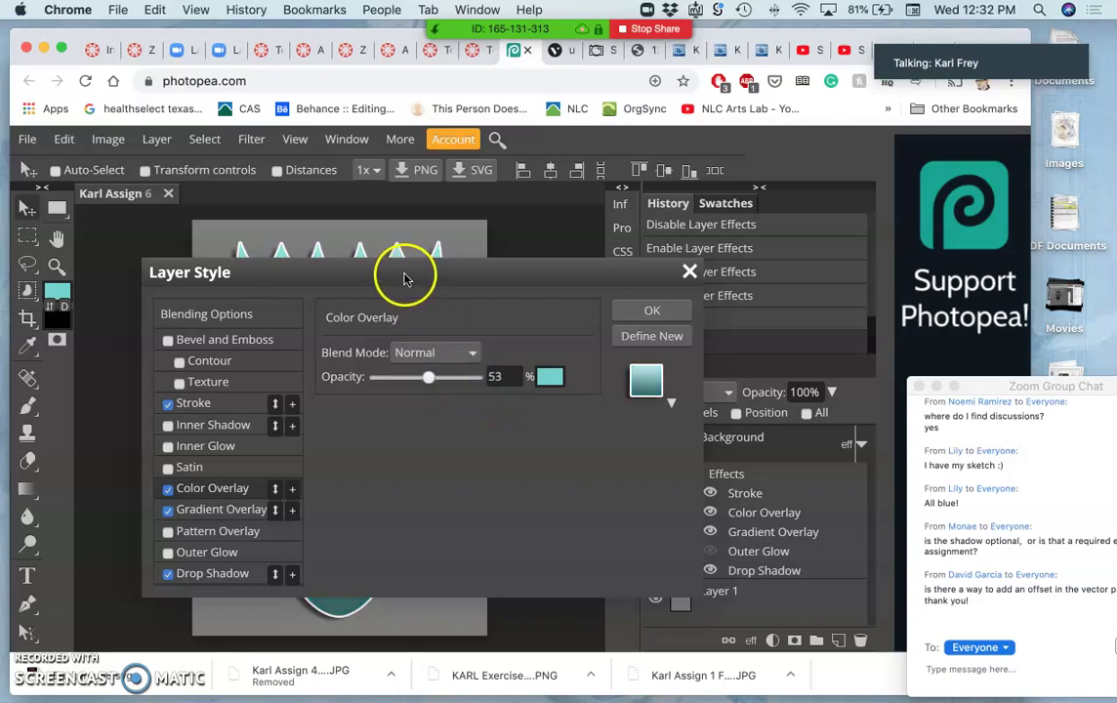
left_click_drag(411, 274, 734, 195)
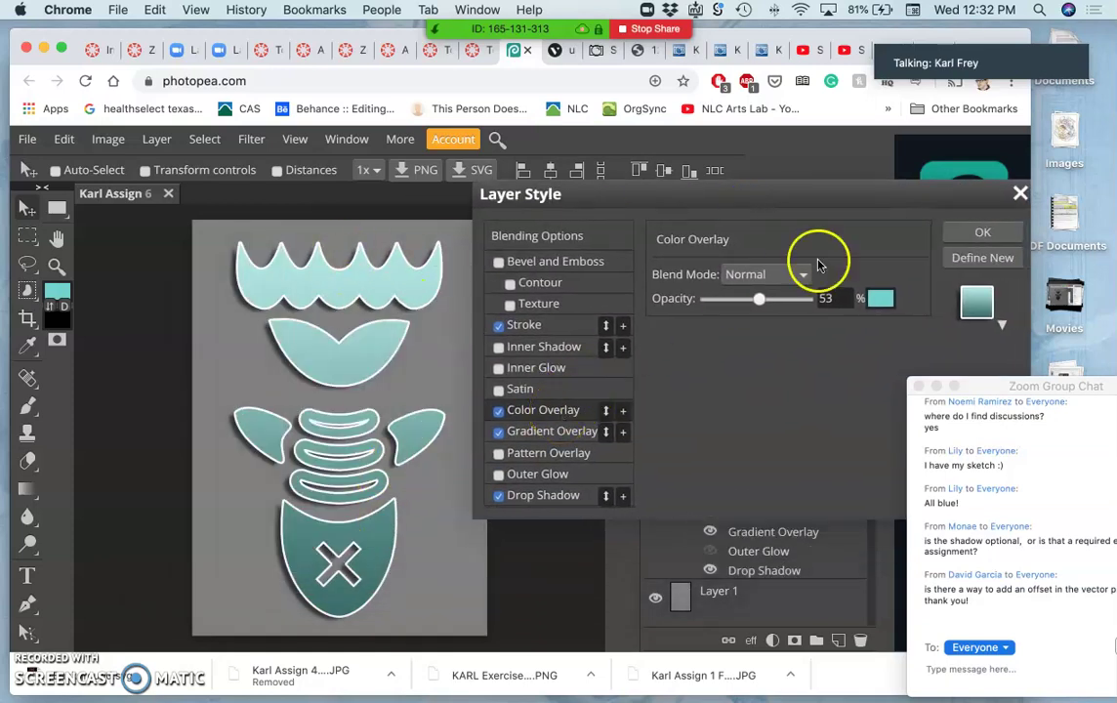
left_click(962, 233)
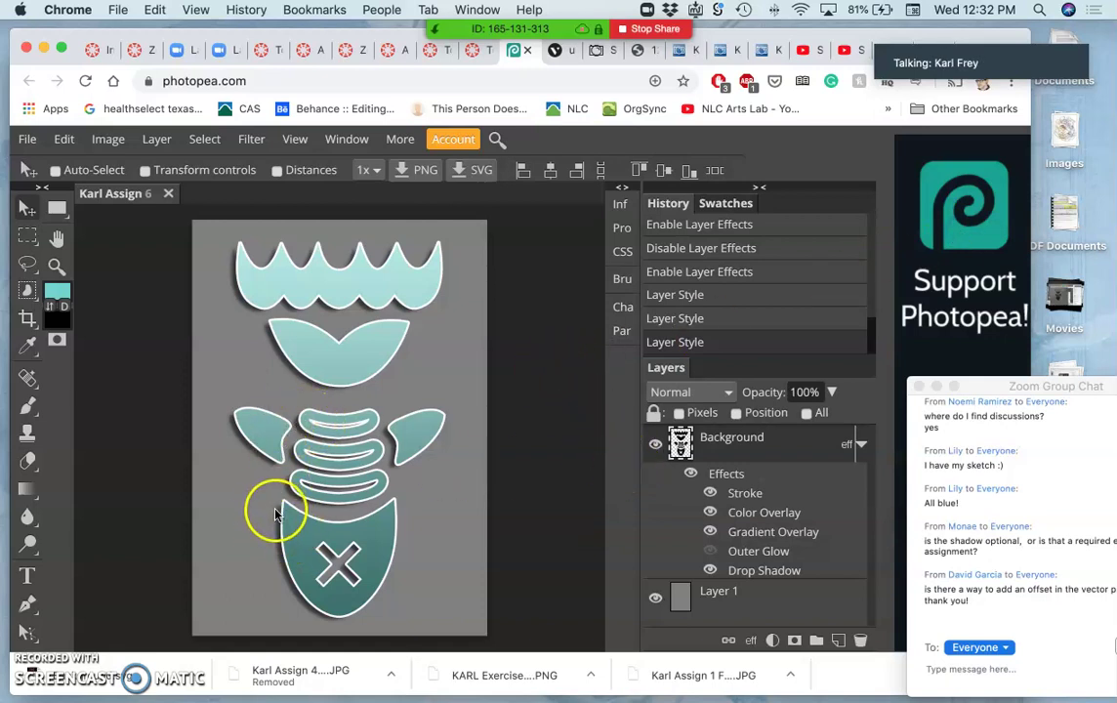
Add a Bevel and Emboss effect to the logo shapes.
left_click(729, 477)
left_click(730, 479)
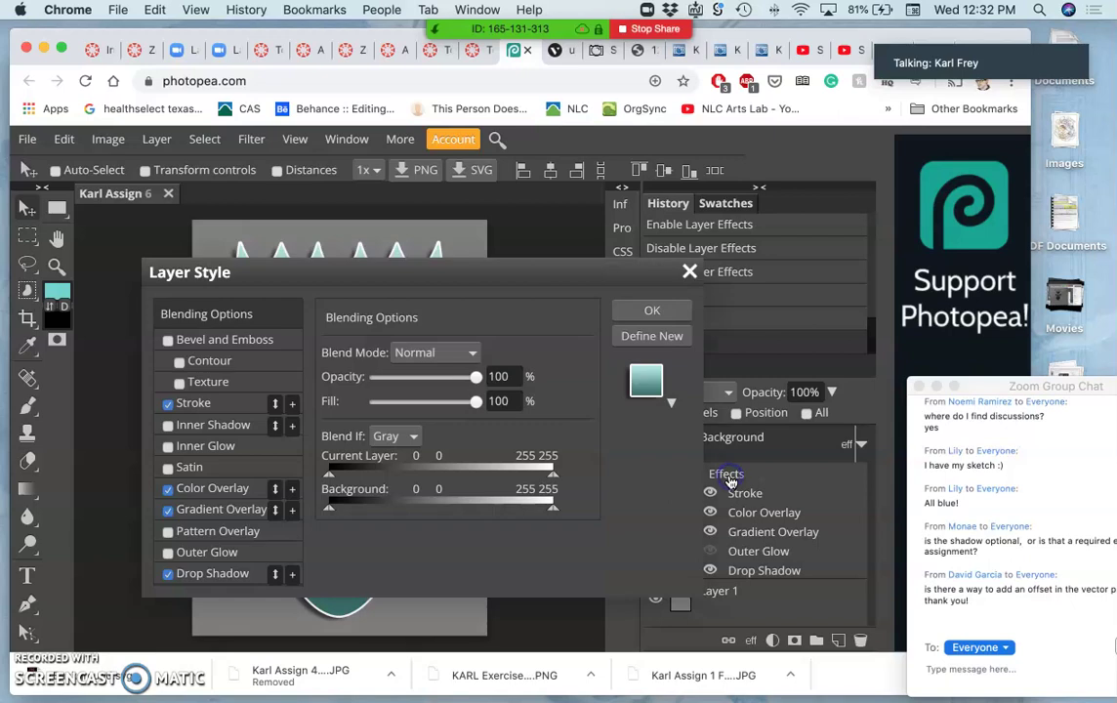
left_click_drag(369, 210, 696, 188)
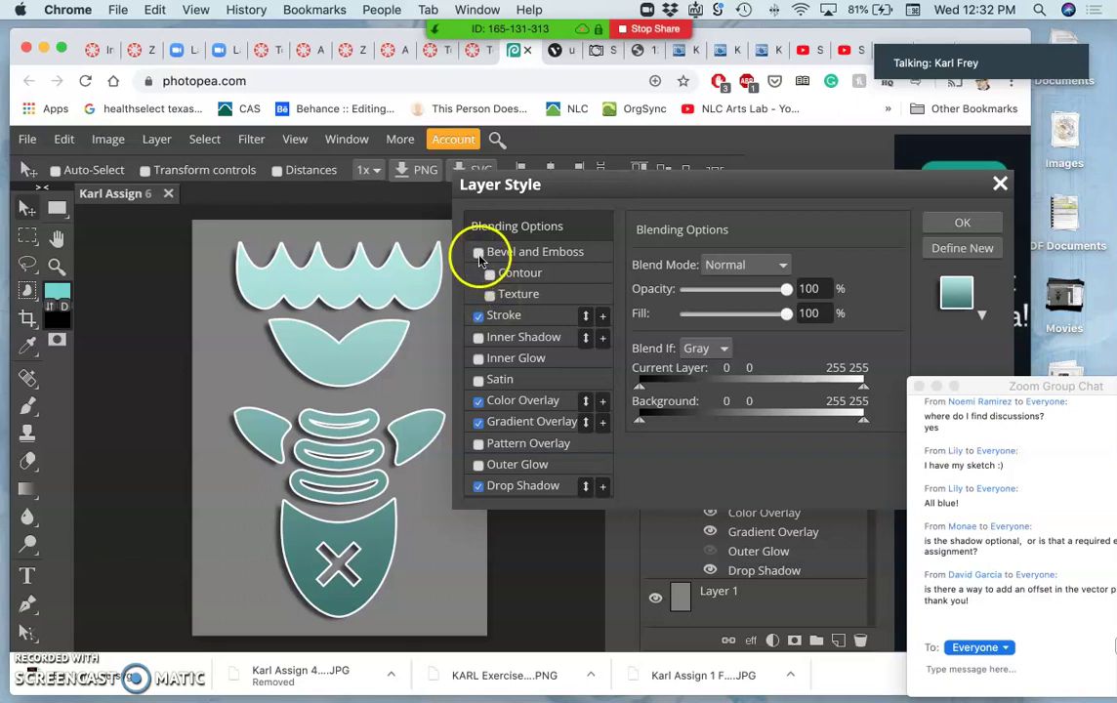
left_click(479, 256)
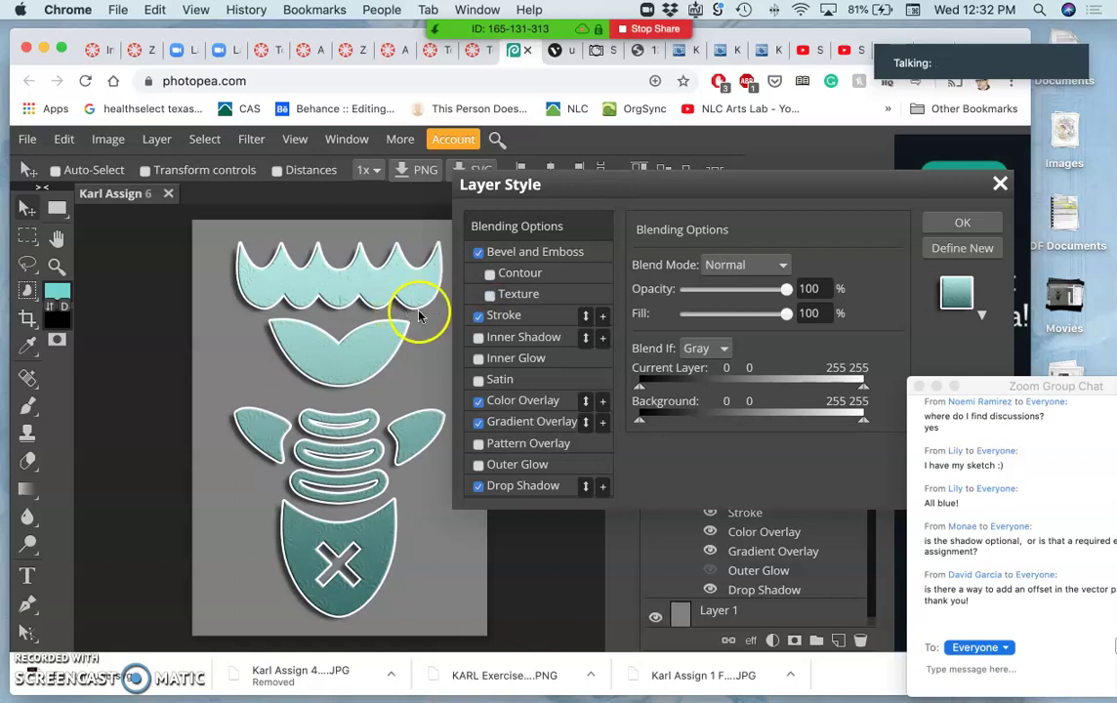
Turn off the white Stroke and Drop Shadow, keeping Color and Gradient Overlay on.
left_click(478, 316)
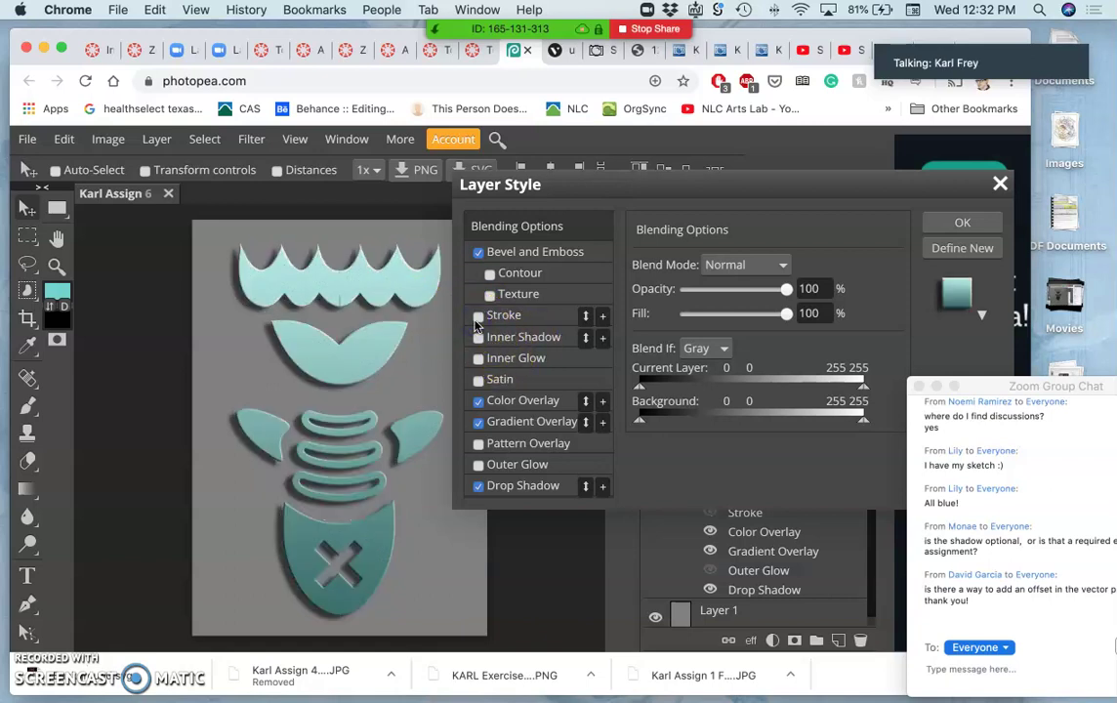
left_click(479, 402)
left_click(479, 423)
left_click(479, 486)
left_click(478, 424)
left_click(478, 402)
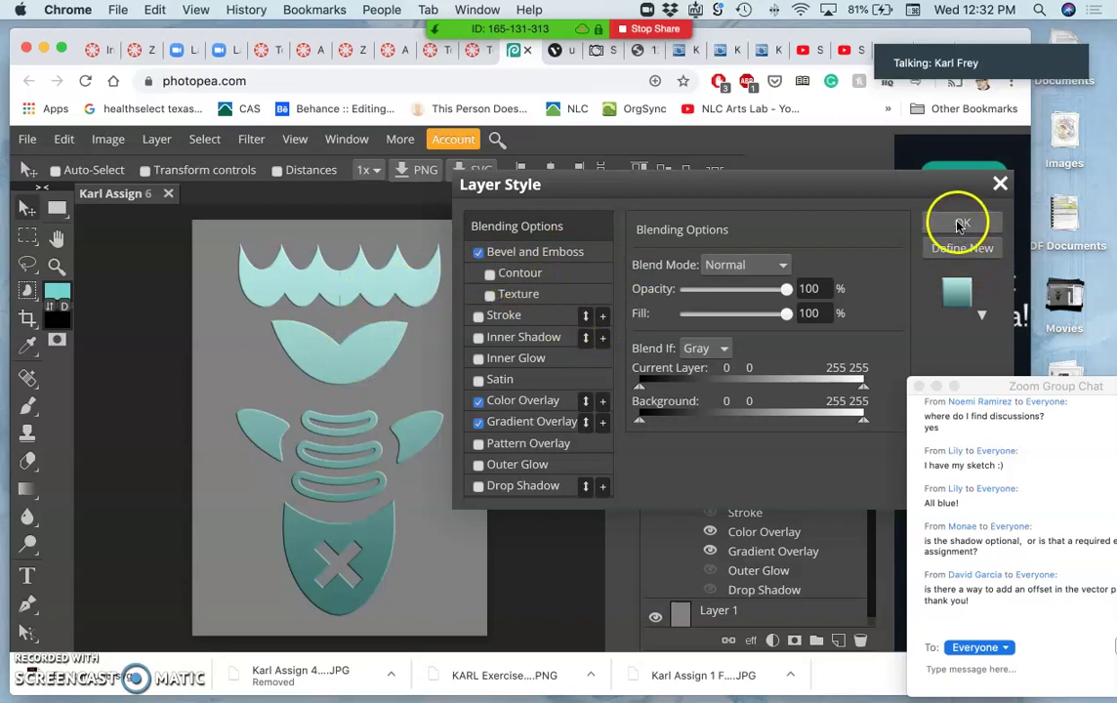
Set the bevel soften to 1 px and its size to 10 px.
left_click(562, 254)
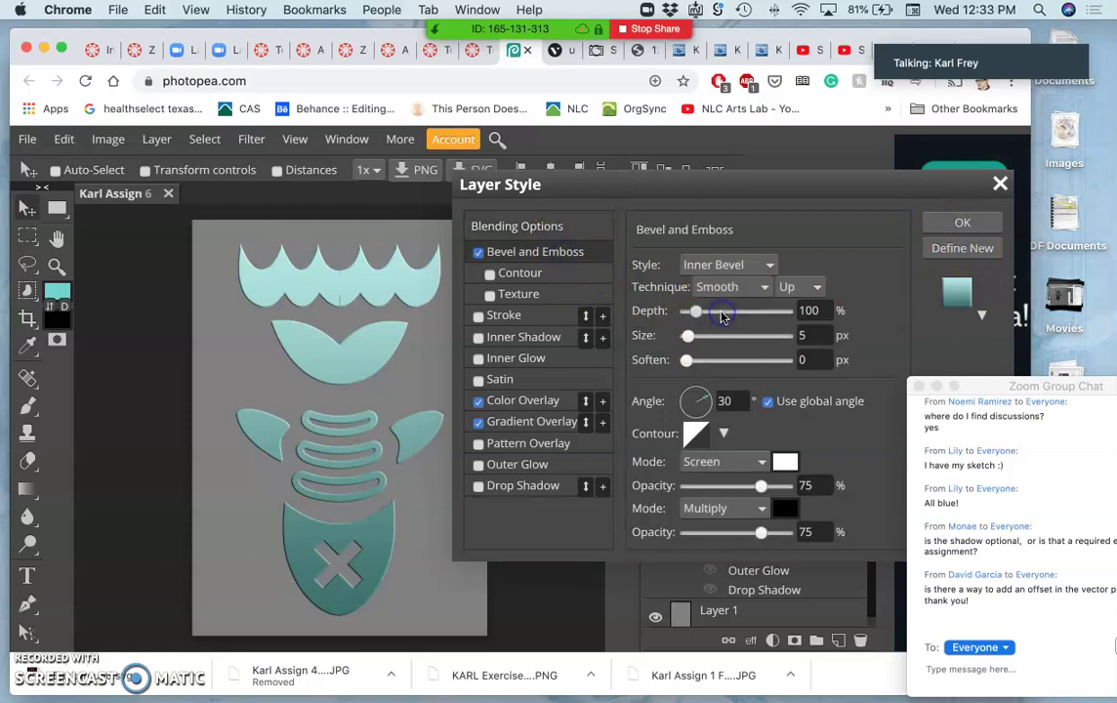
left_click_drag(701, 315, 707, 338)
left_click(709, 337)
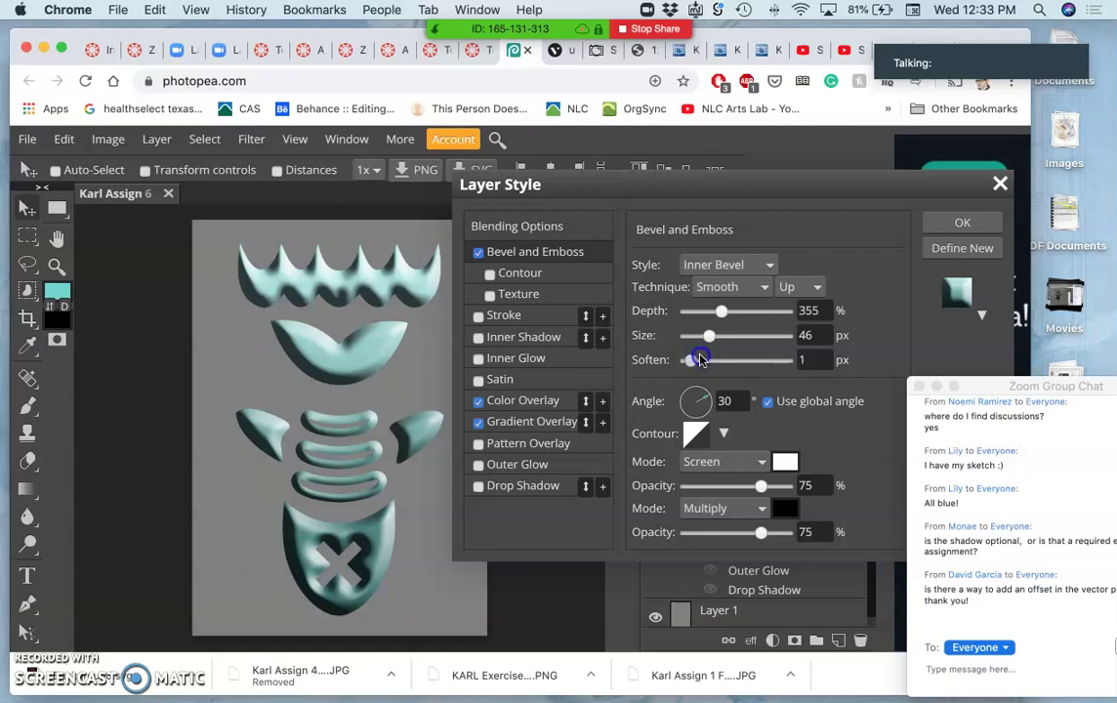
left_click_drag(700, 360, 691, 362)
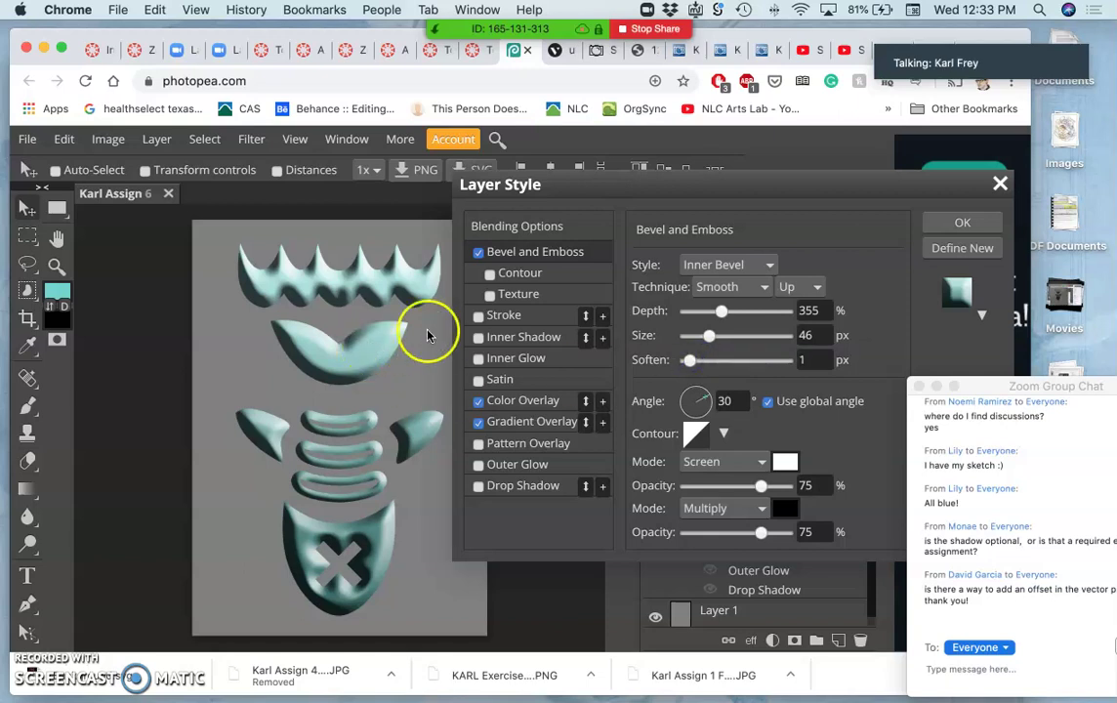
left_click_drag(711, 337, 689, 342)
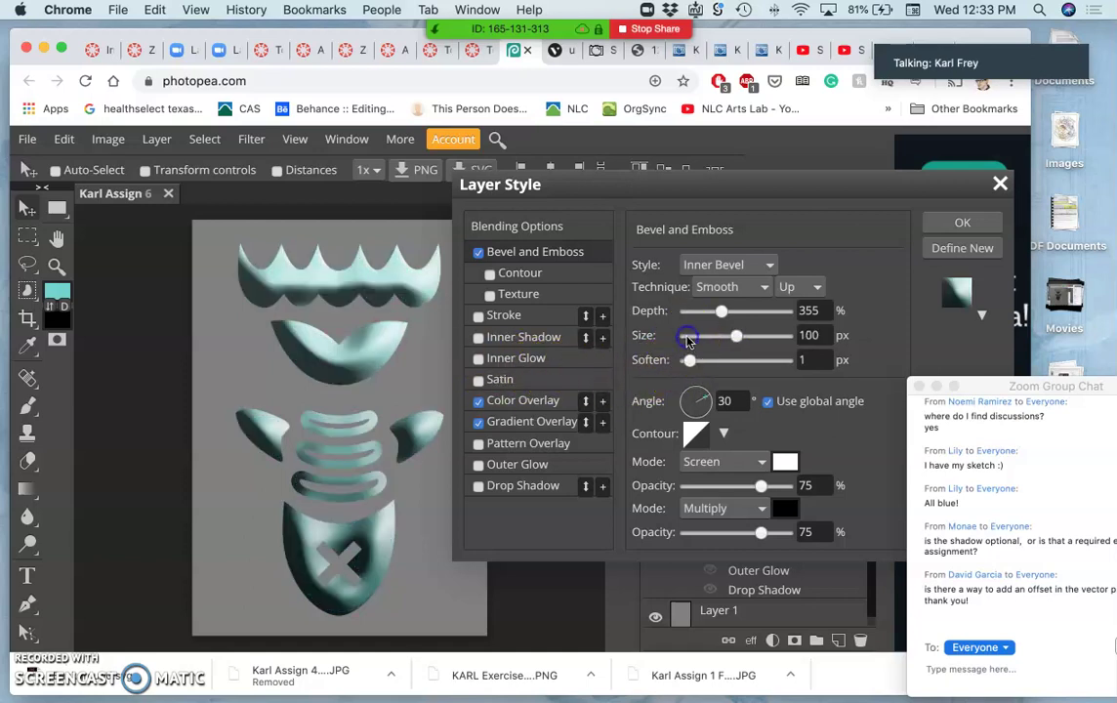
left_click(689, 340)
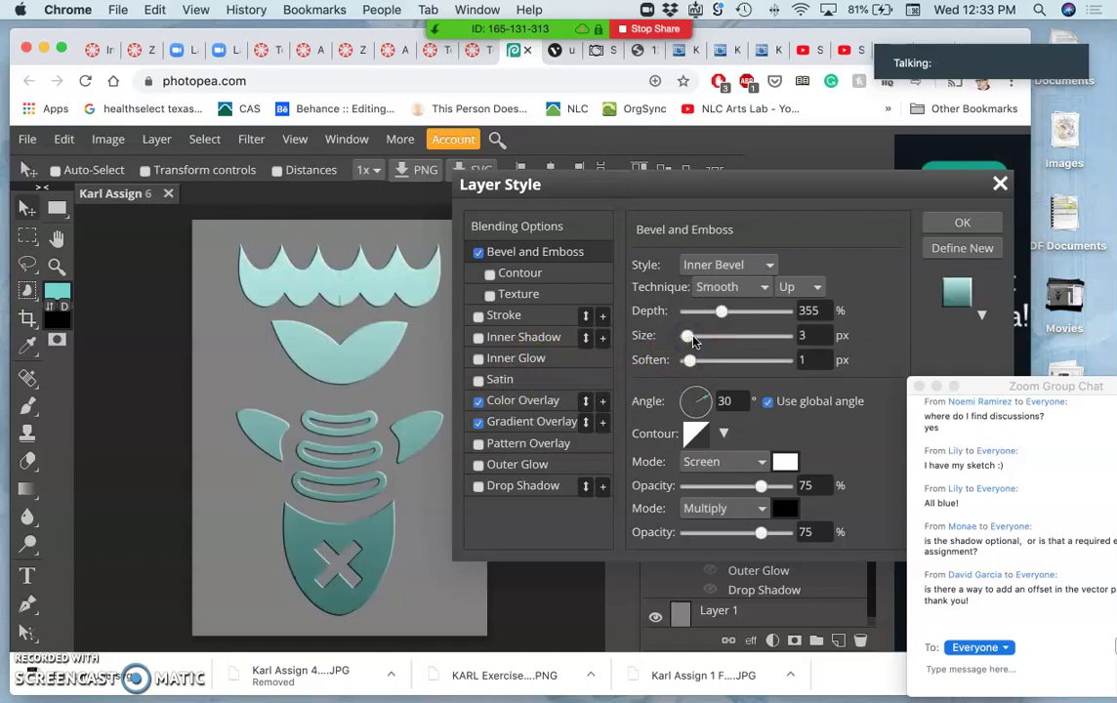
left_click(692, 339)
left_click_drag(697, 340, 697, 339)
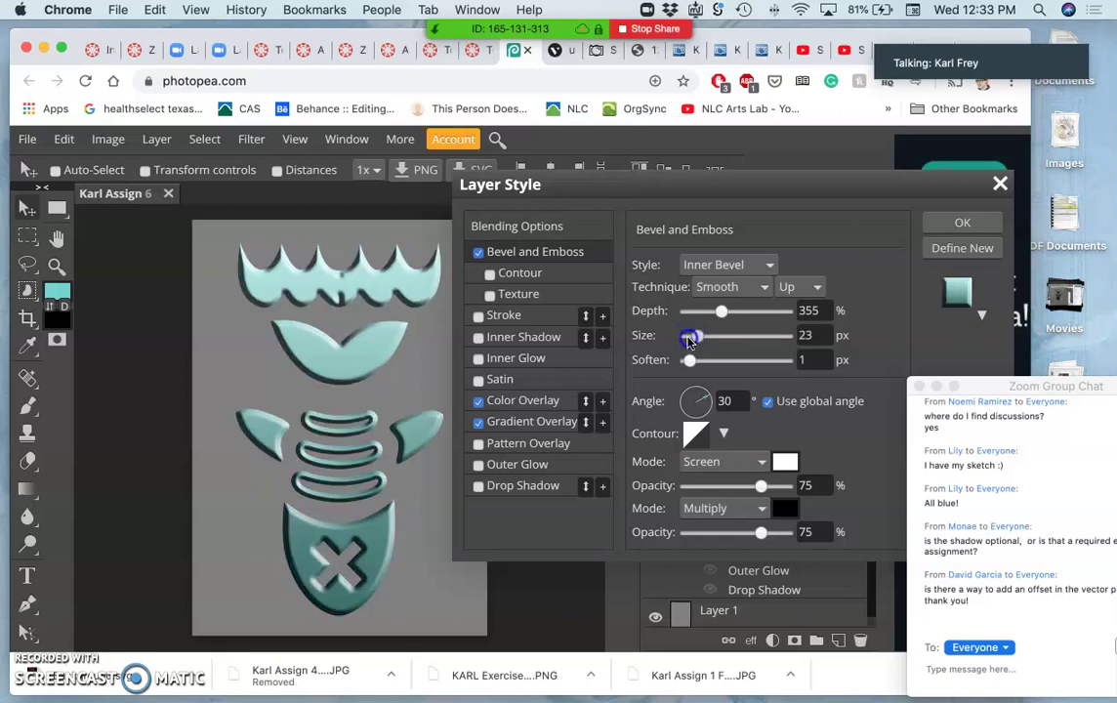
left_click(690, 340)
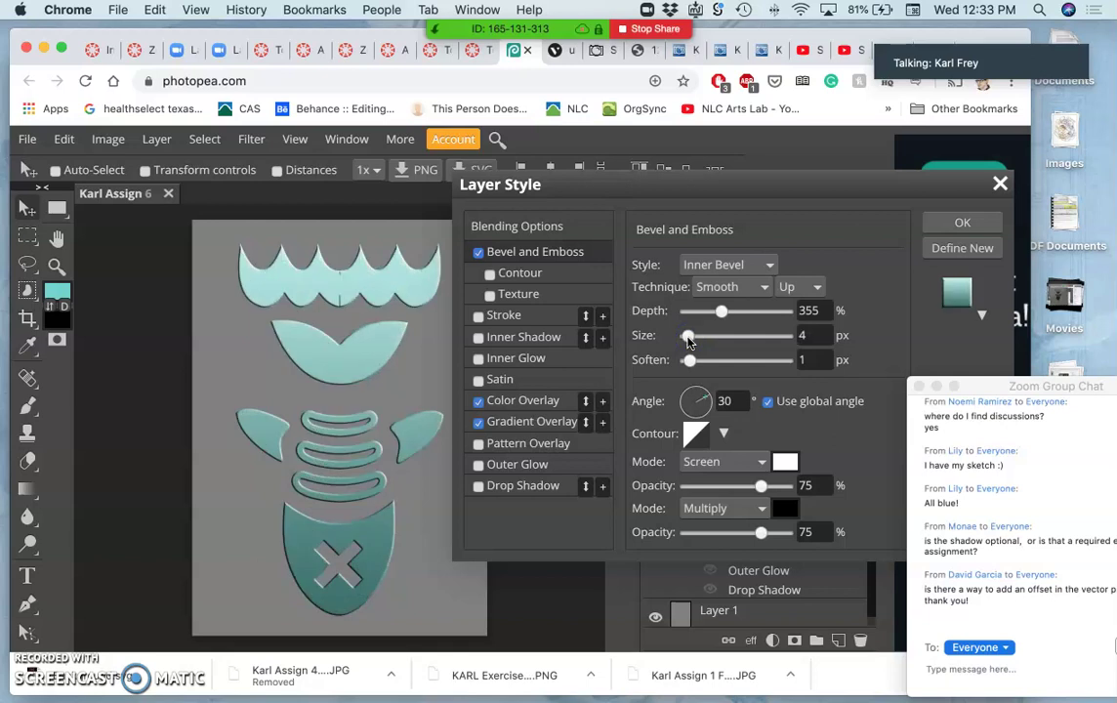
left_click(690, 340)
left_click_drag(690, 340, 692, 341)
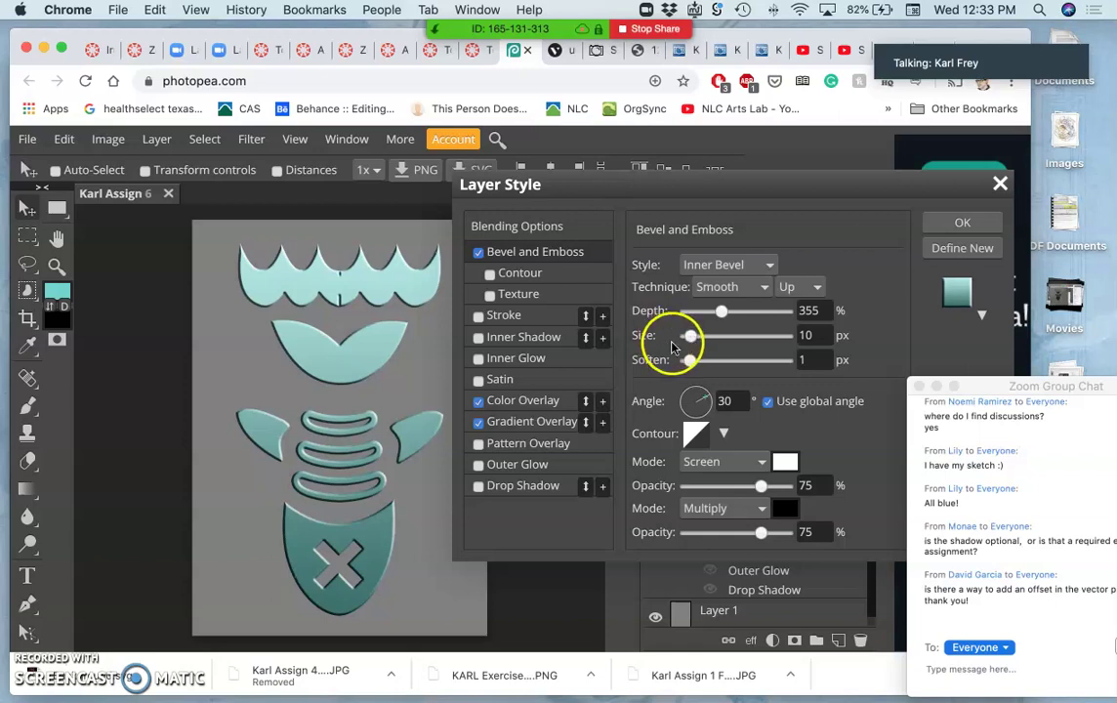
Lower the bevel depth to 185%.
left_click(720, 312)
left_click_drag(720, 313, 714, 314)
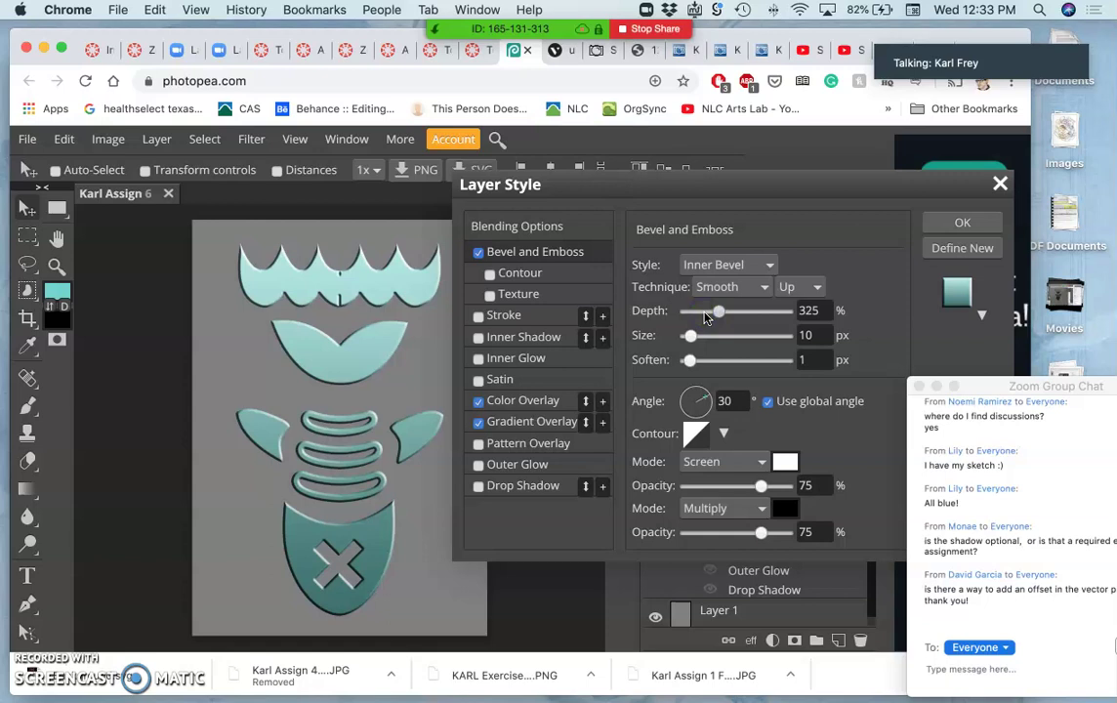
left_click_drag(707, 316, 693, 314)
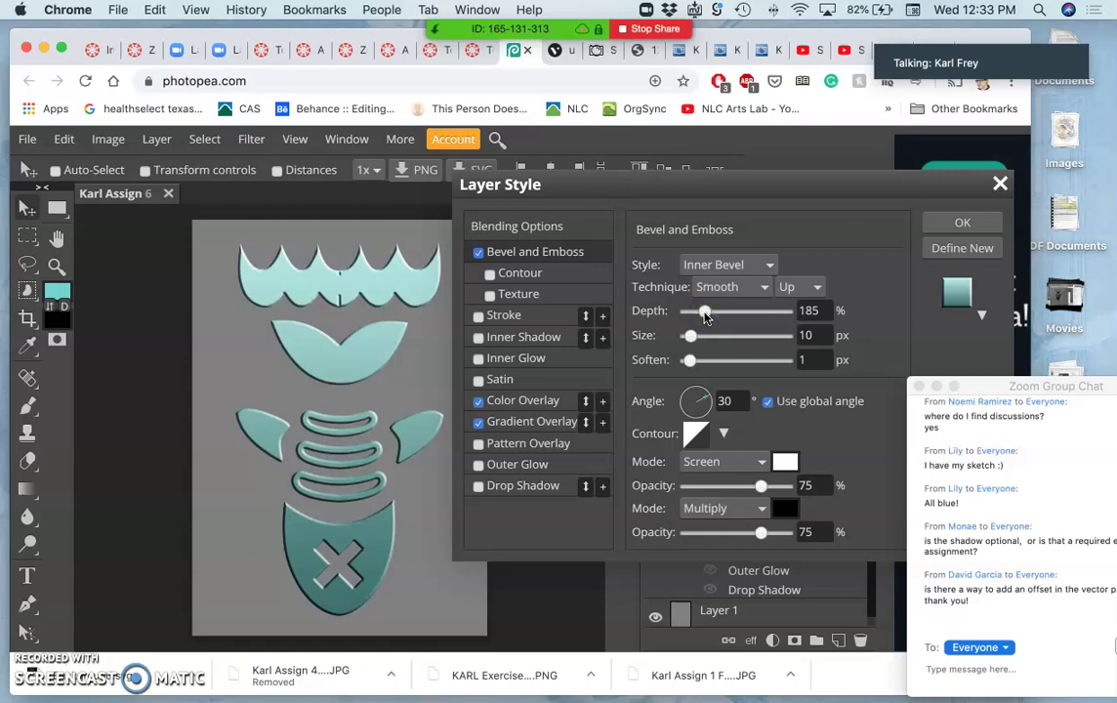
Apply the layer style and zoom in on the notches between the top waves.
left_click(960, 226)
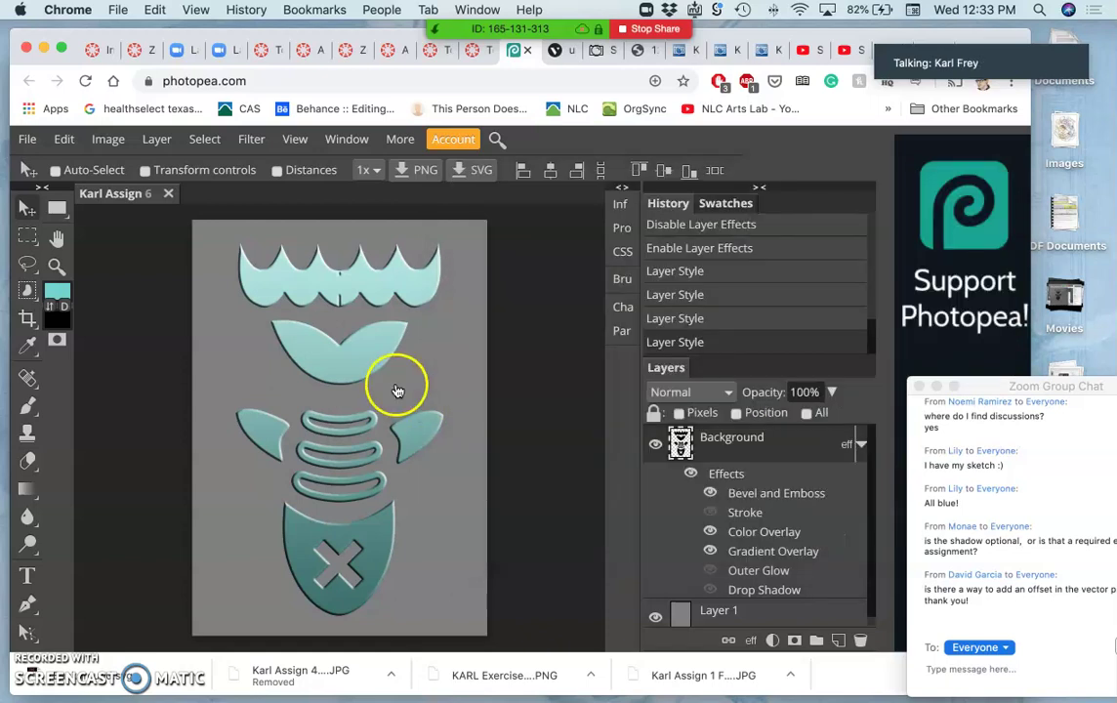
scroll(356, 367, "up", 5)
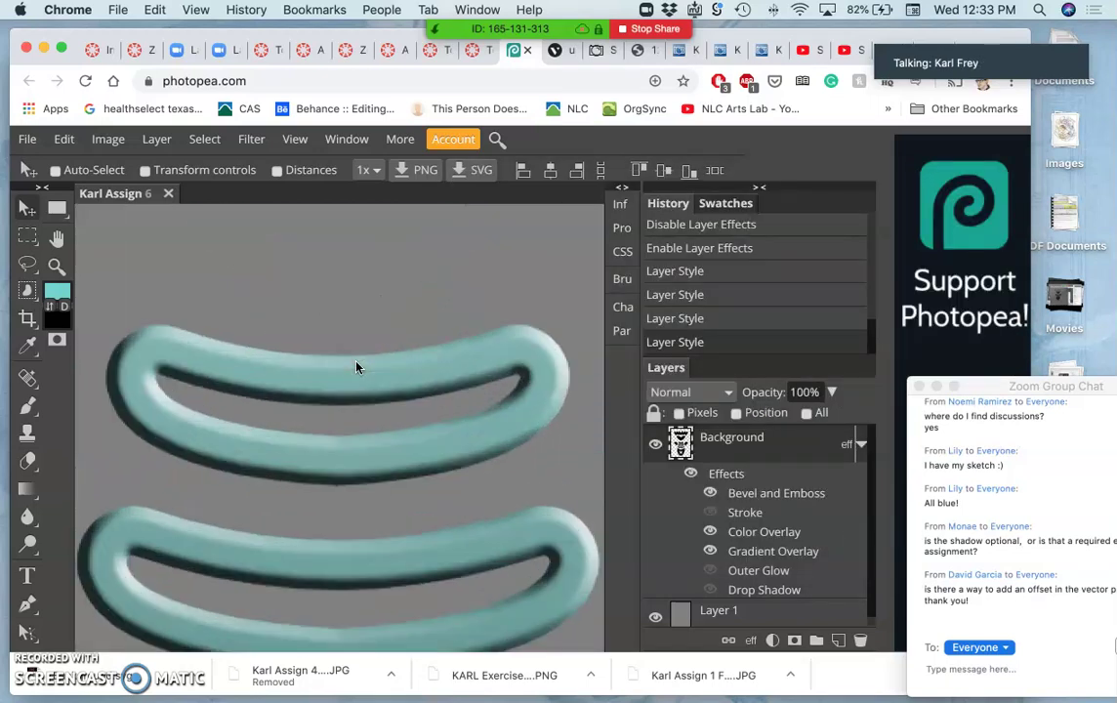
scroll(357, 368, "up", 5)
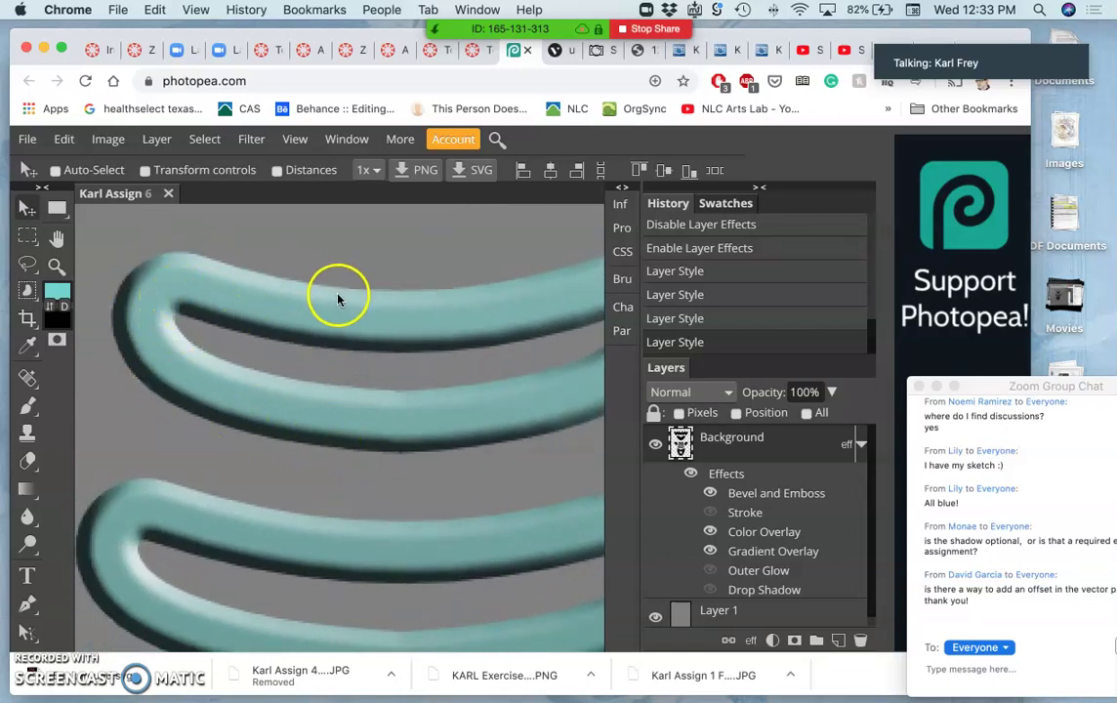
scroll(281, 337, "up", 5)
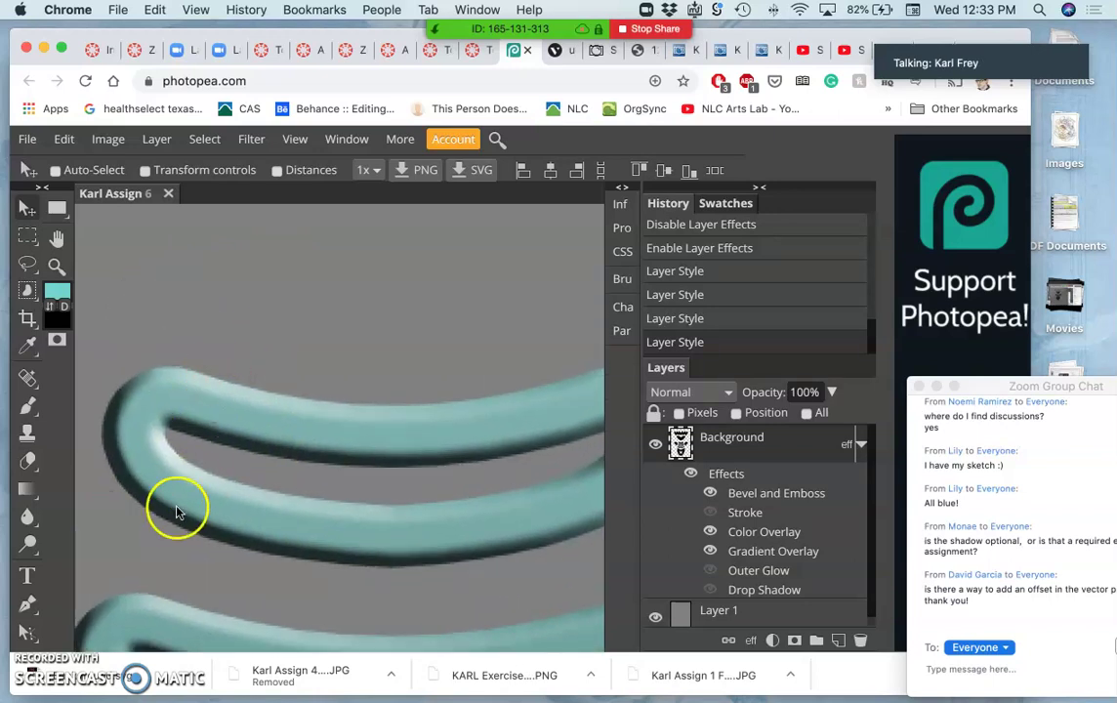
scroll(315, 327, "up", 6)
scroll(314, 327, "up", 8)
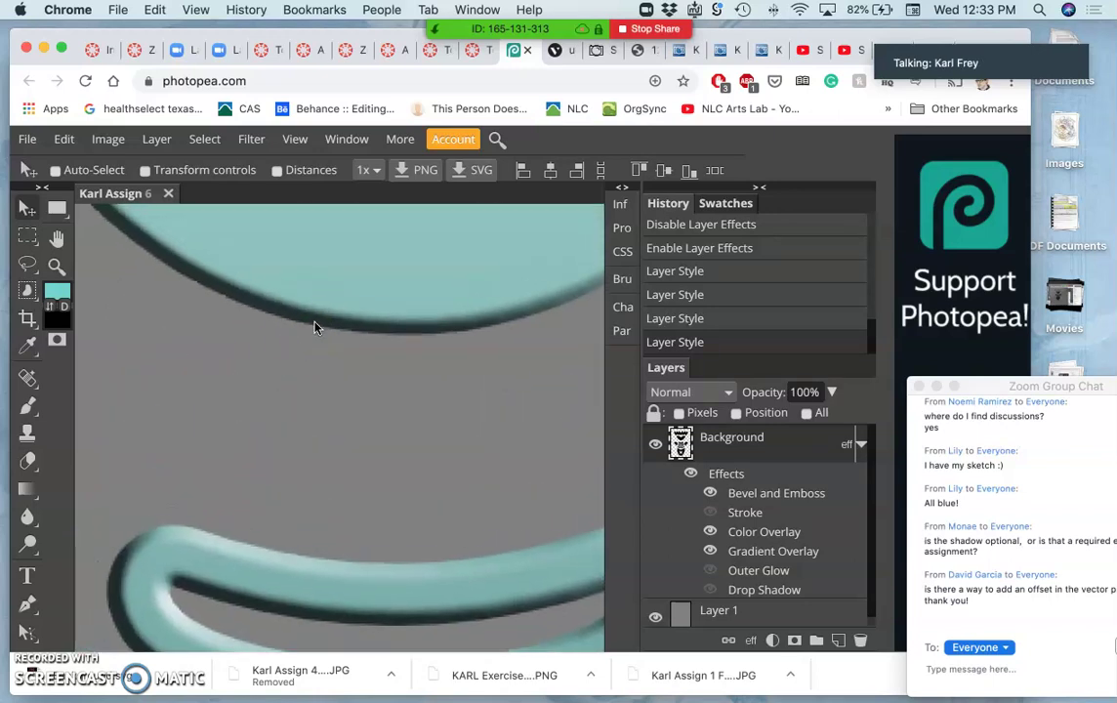
scroll(315, 328, "up", 10)
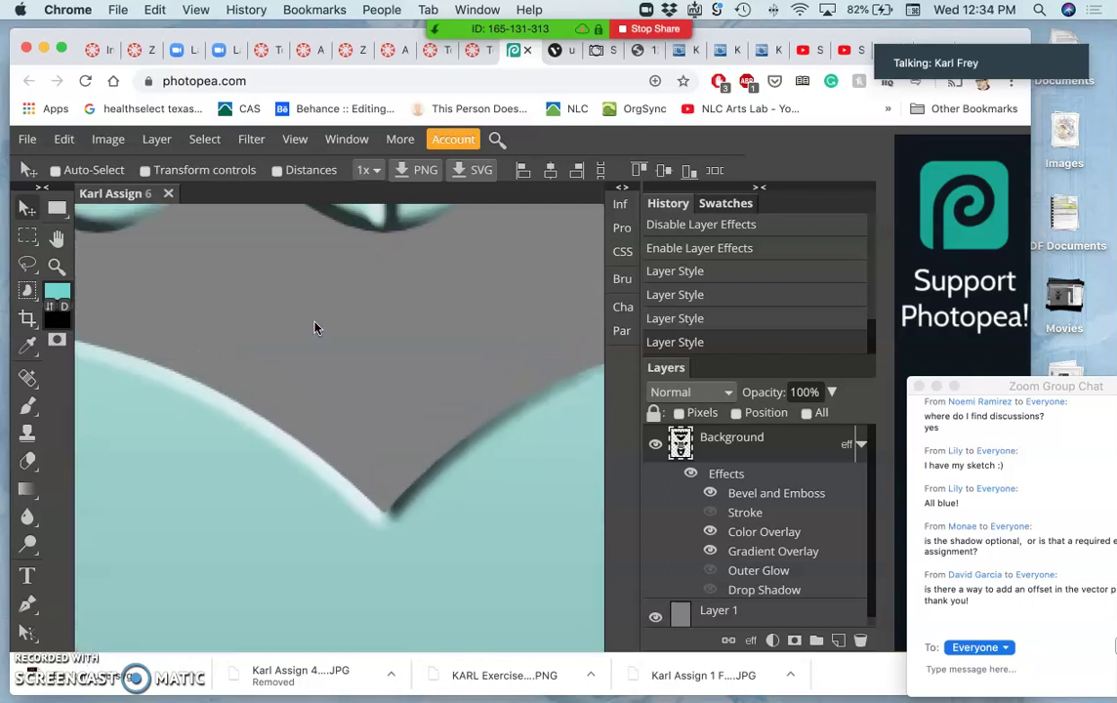
scroll(315, 327, "right", 2)
Paint over the notch lines between the wave shapes, then zoom back out.
left_click(368, 305)
left_click_drag(342, 506, 367, 495)
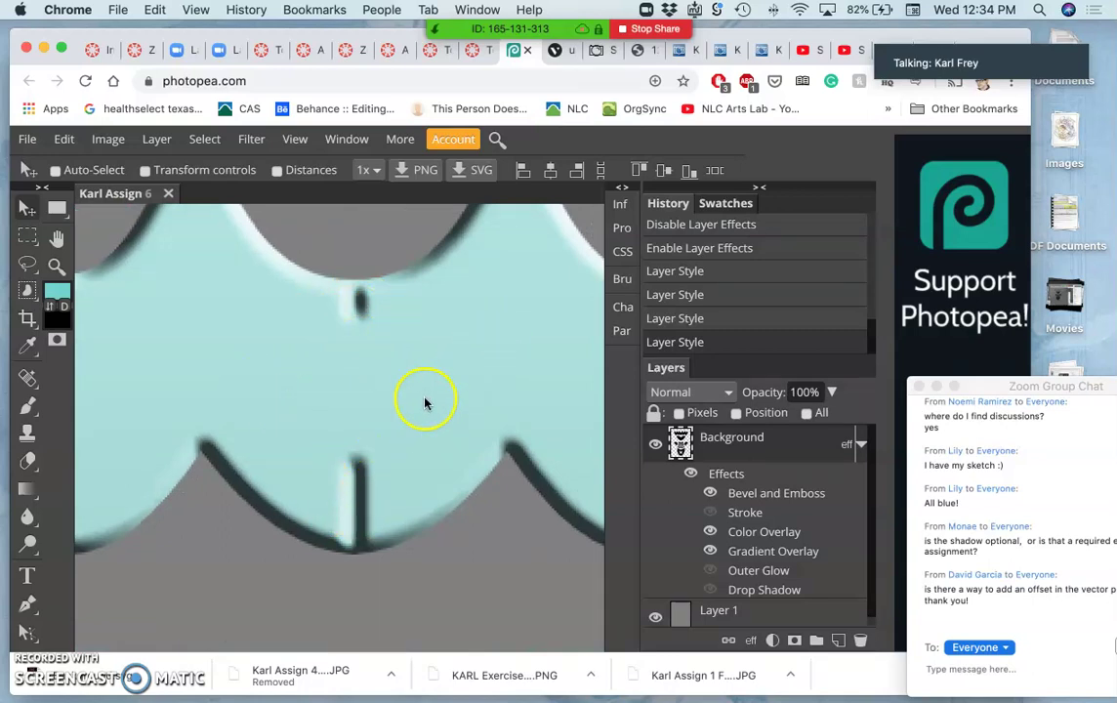
left_click_drag(355, 522, 361, 475)
scroll(353, 456, "down", 2)
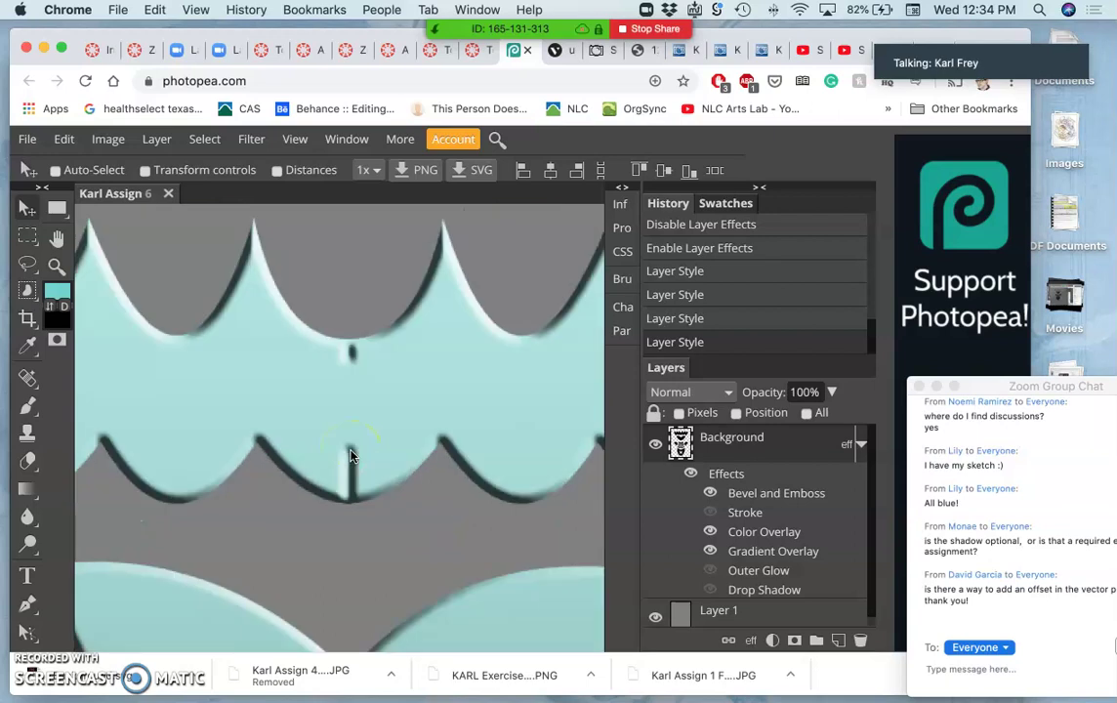
scroll(353, 456, "down", 4)
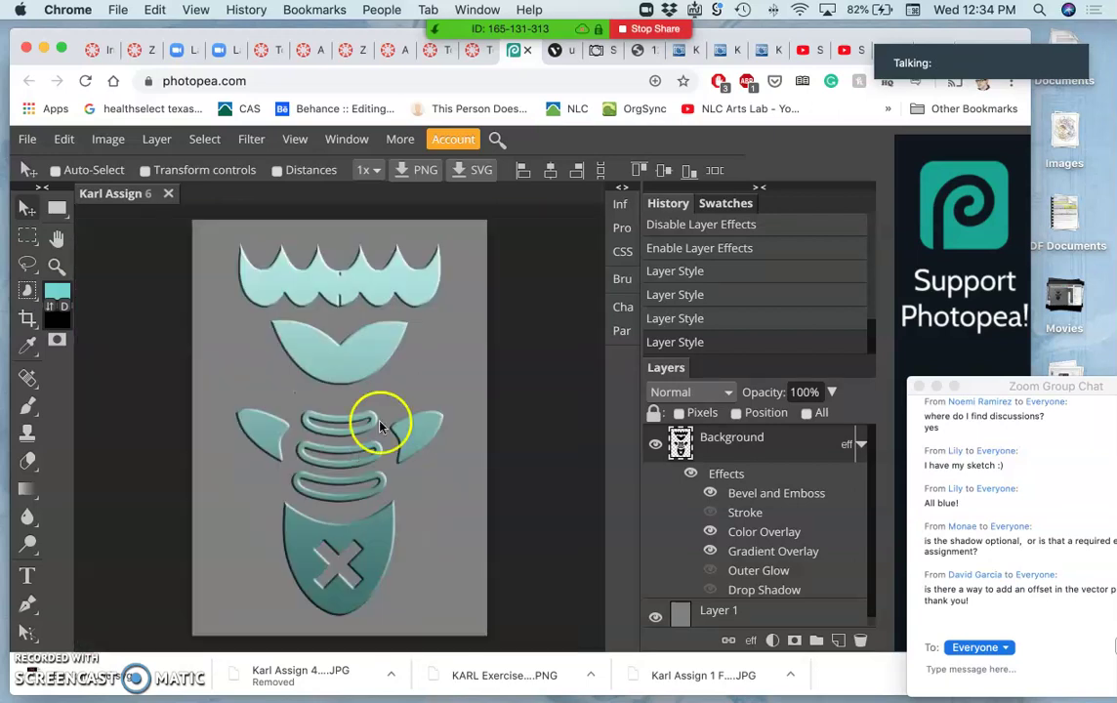
Open the Bevel and Emboss settings and leave the bevel Contour switched off.
double_click(744, 493)
left_click_drag(404, 266, 754, 229)
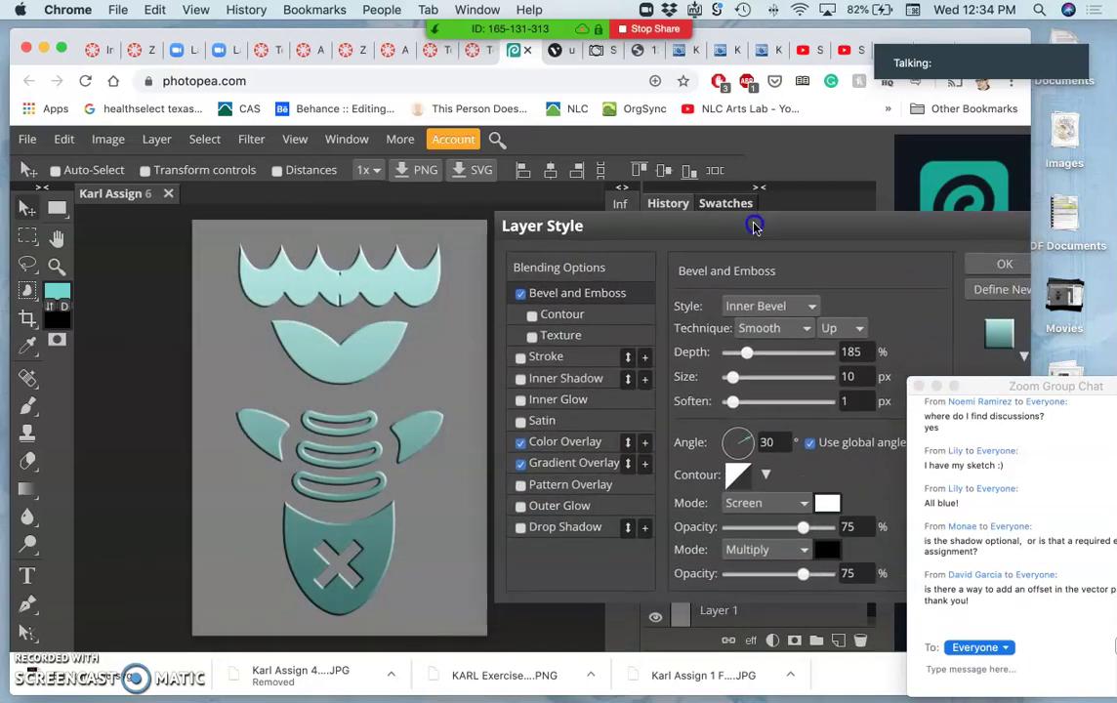
left_click(521, 295)
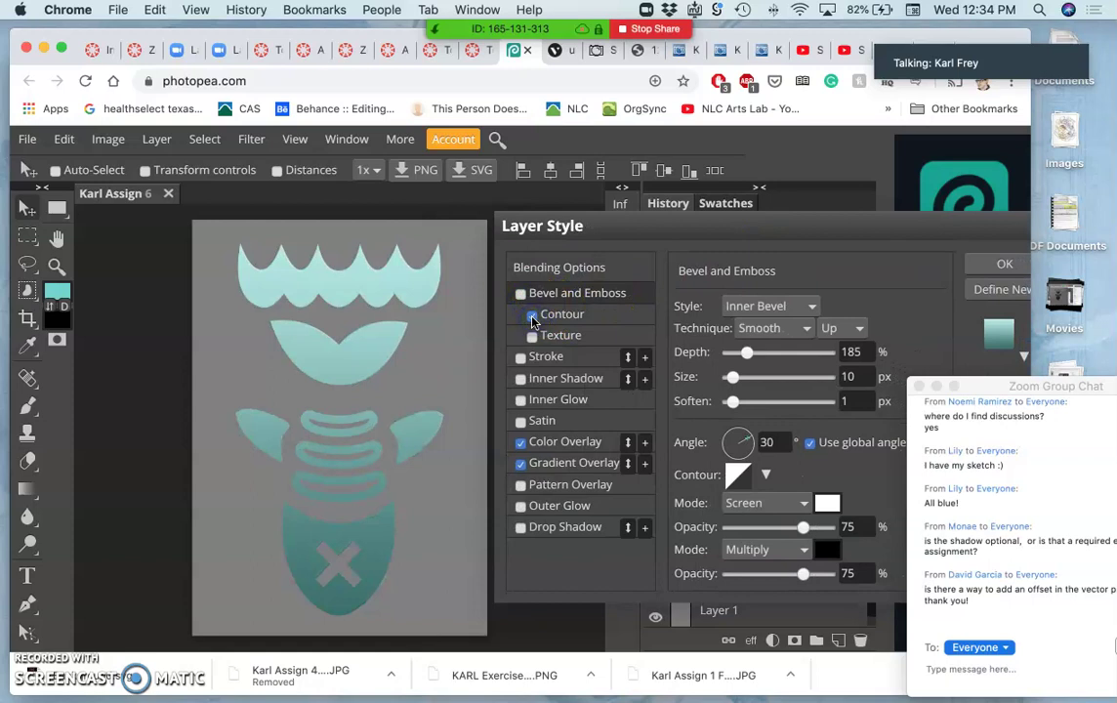
left_click(556, 319)
left_click(556, 320)
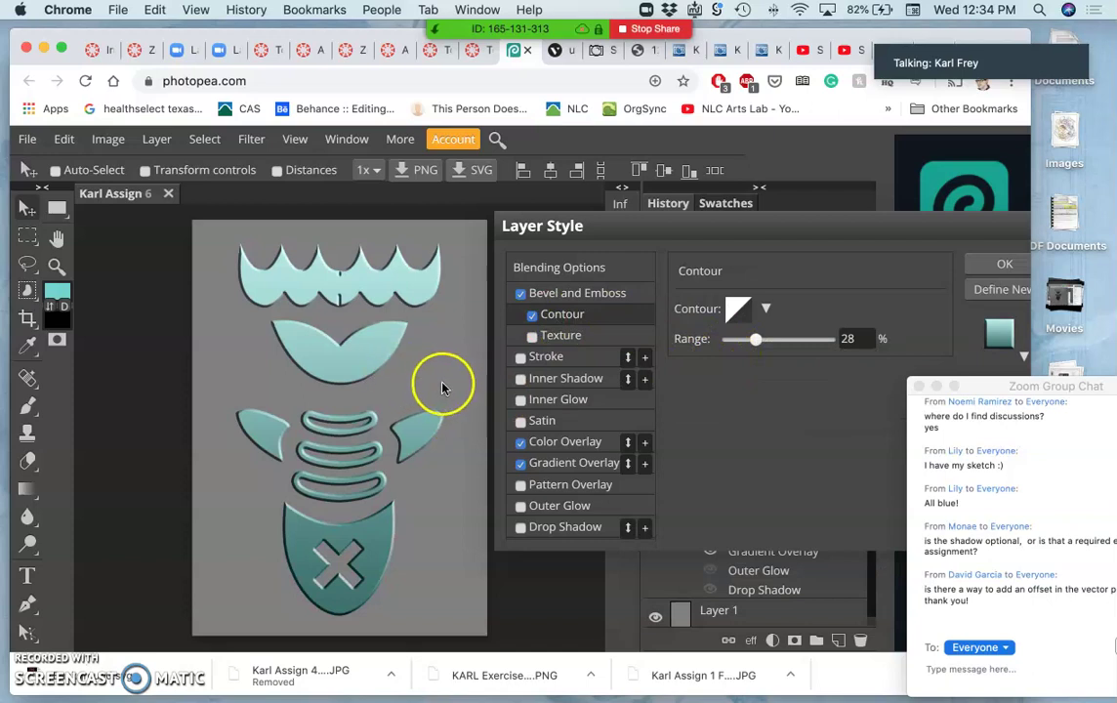
left_click(532, 318)
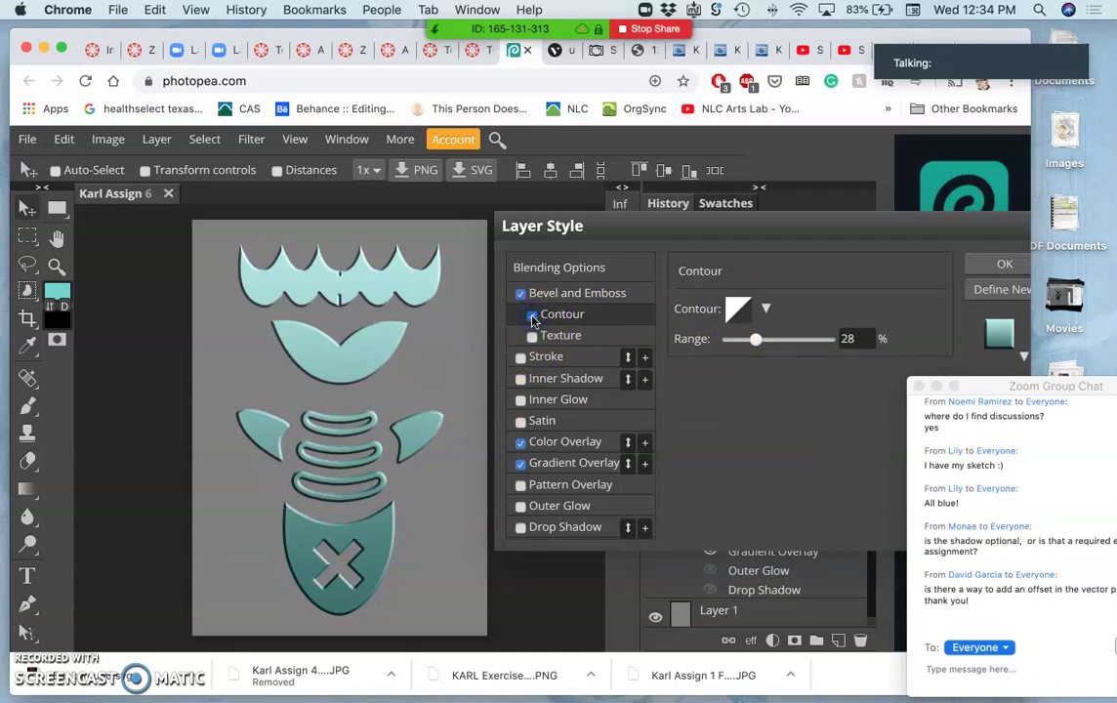
left_click(532, 319)
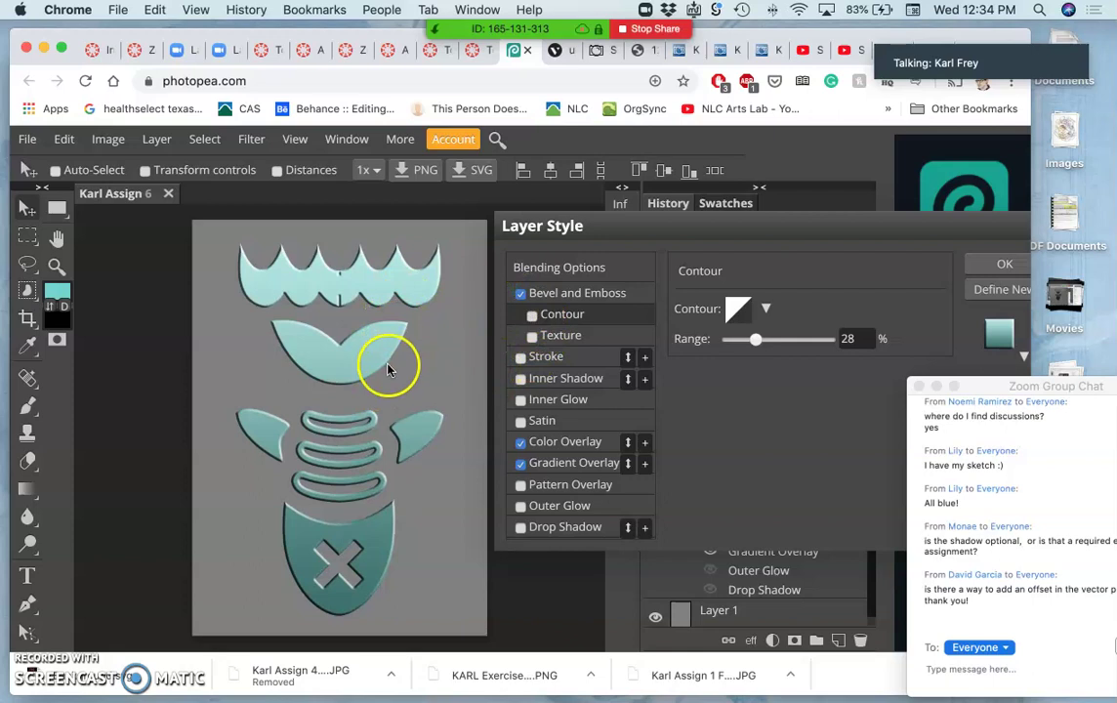
left_click(521, 295)
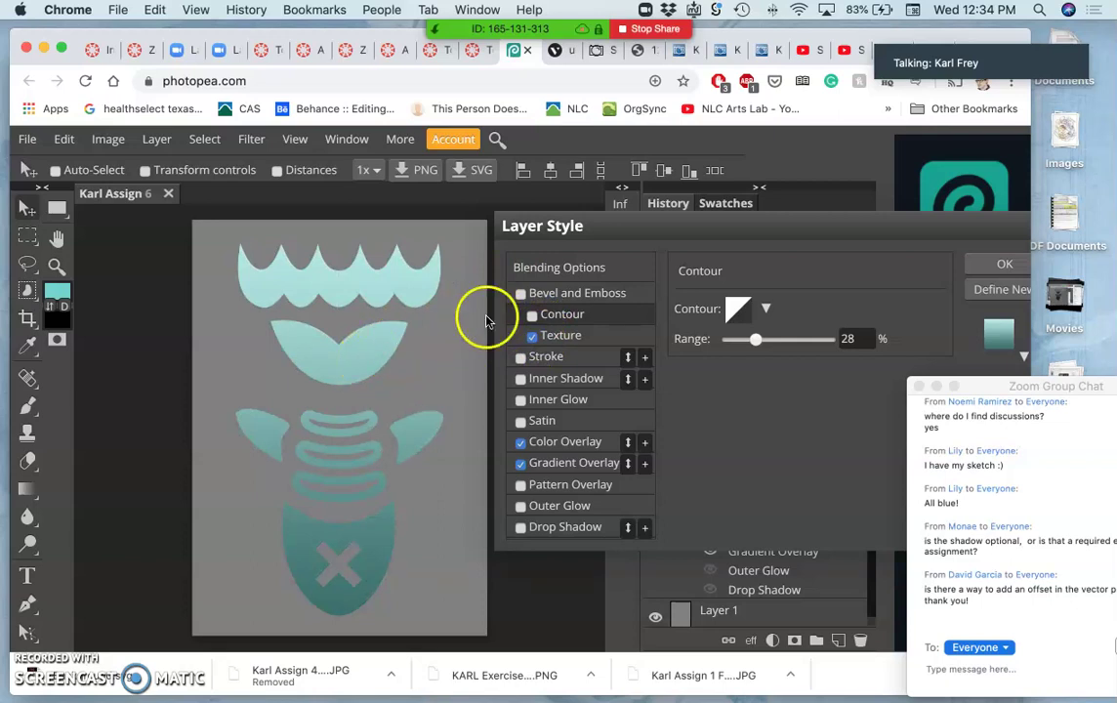
Add a Texture to the bevel using the beige paper pattern and apply it.
left_click(562, 336)
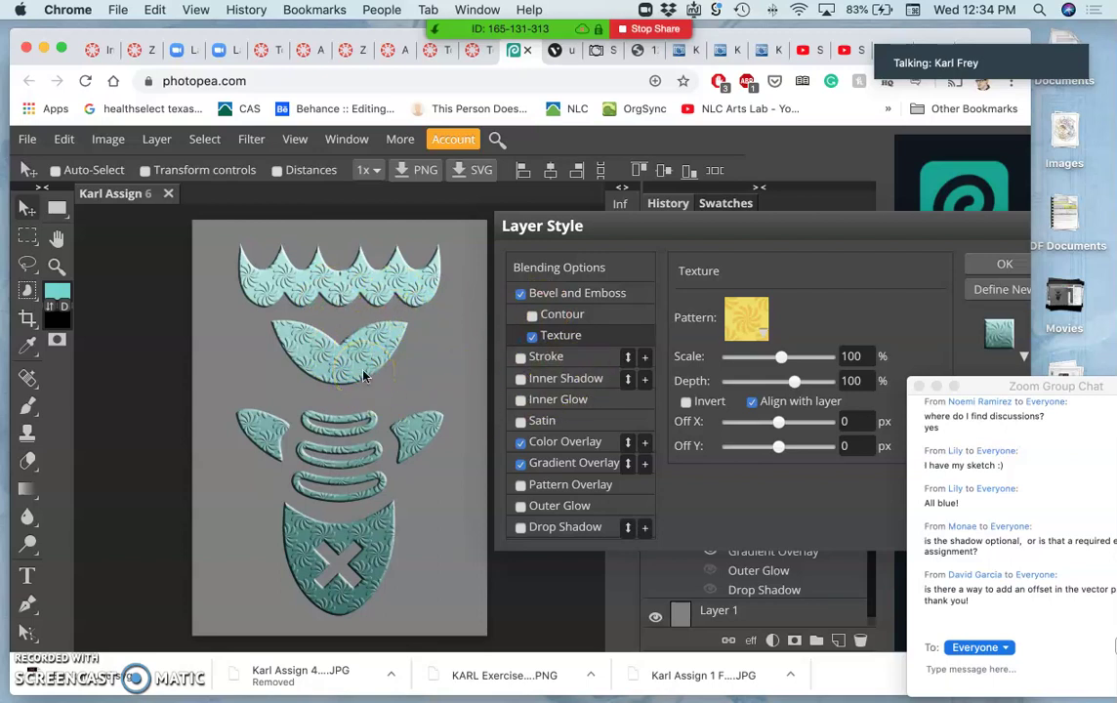
left_click(761, 336)
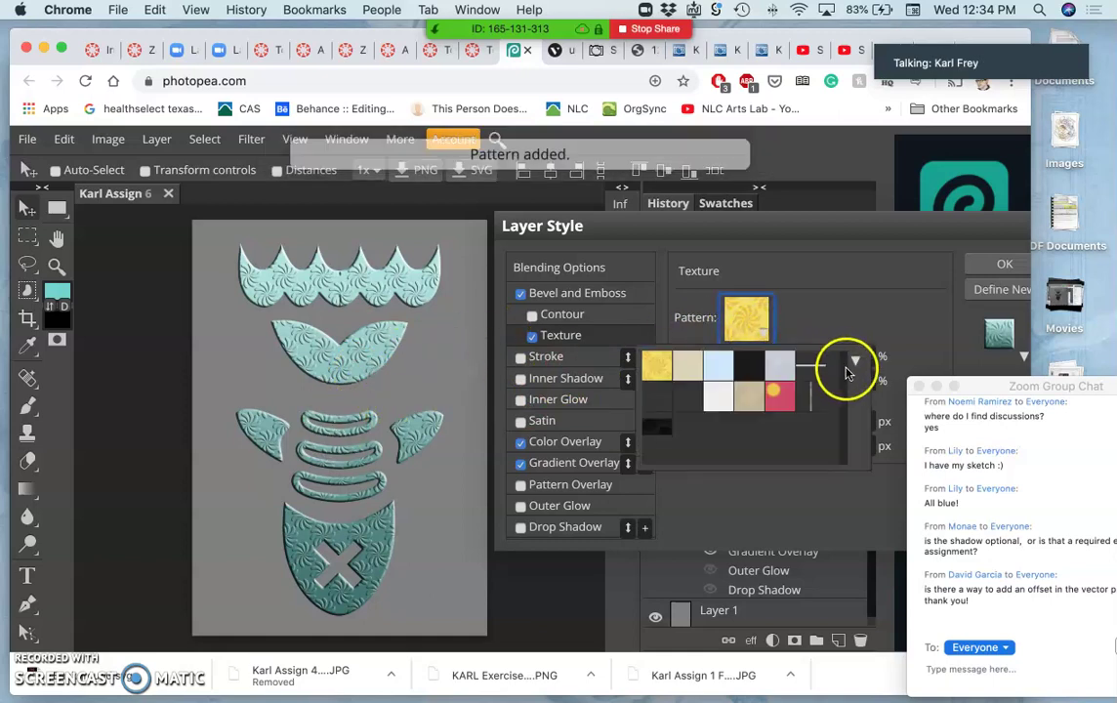
left_click(688, 372)
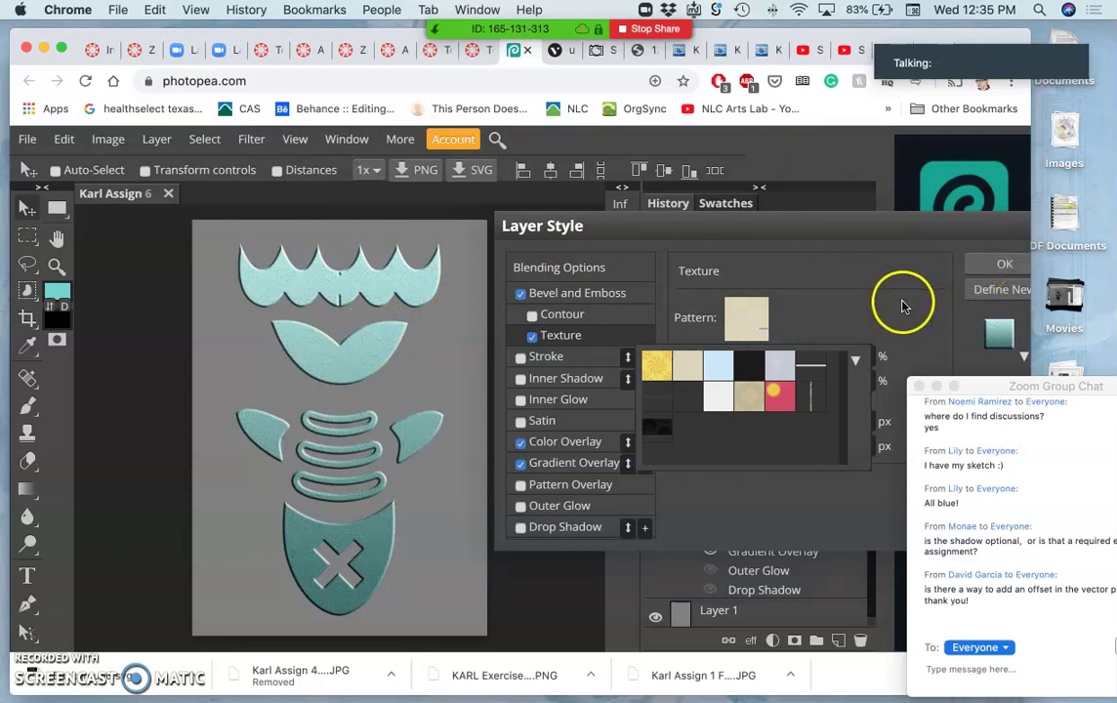
left_click(981, 266)
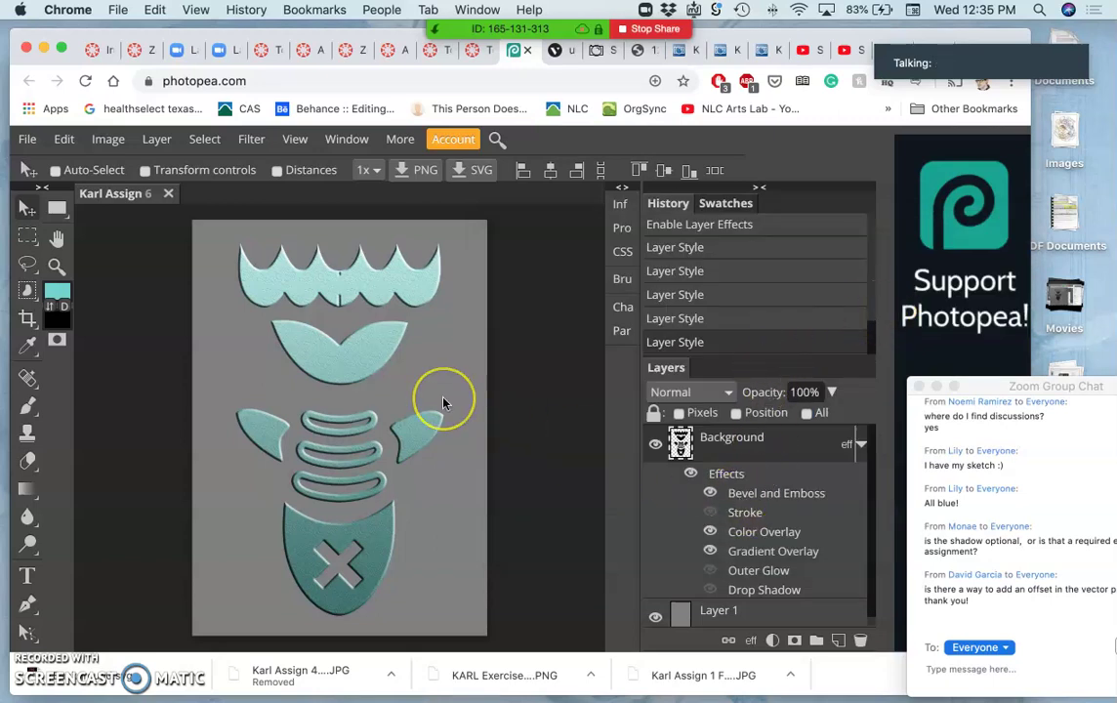
scroll(442, 402, "up", 10)
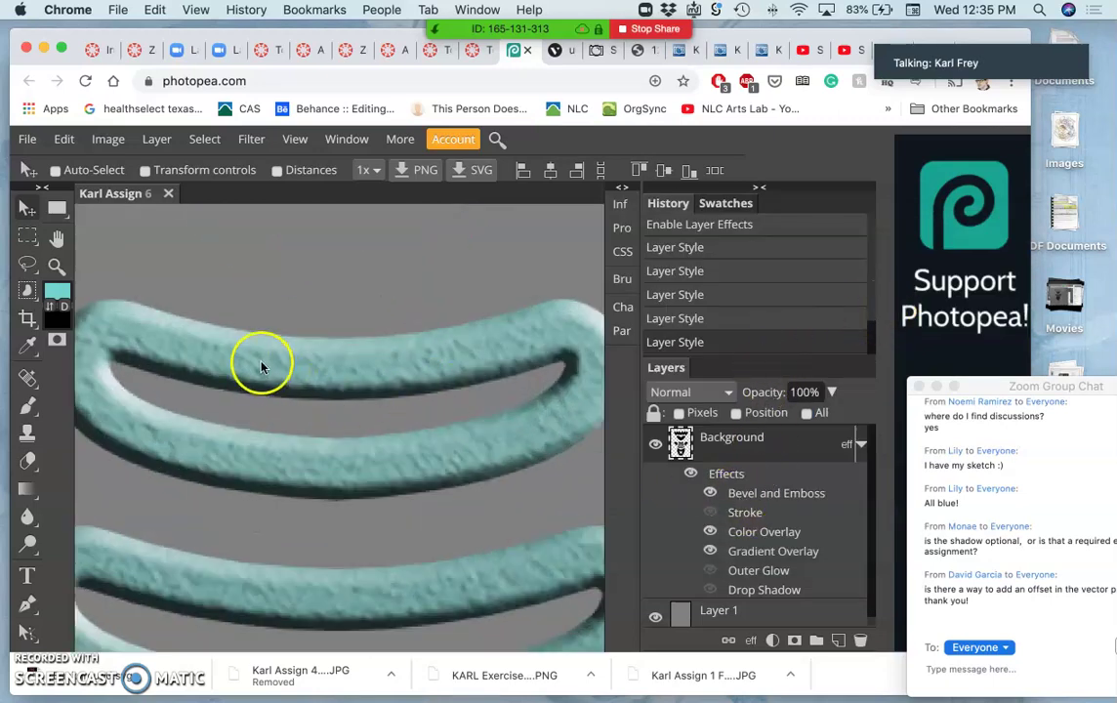
scroll(293, 406, "down", 5)
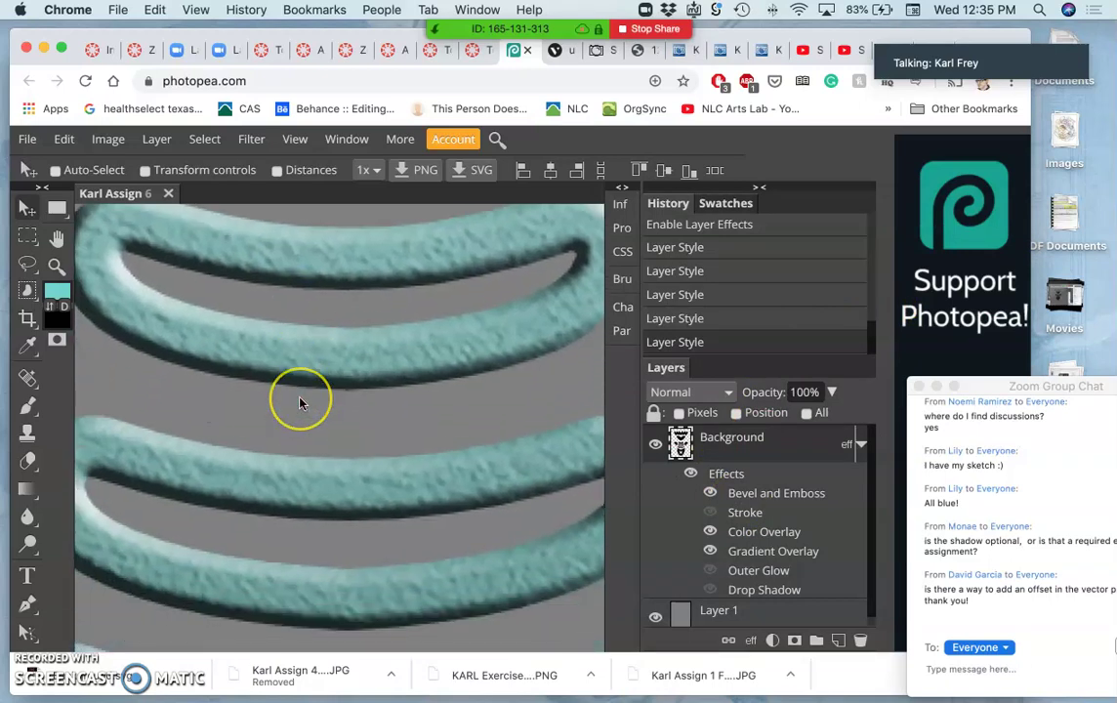
scroll(299, 403, "down", 5)
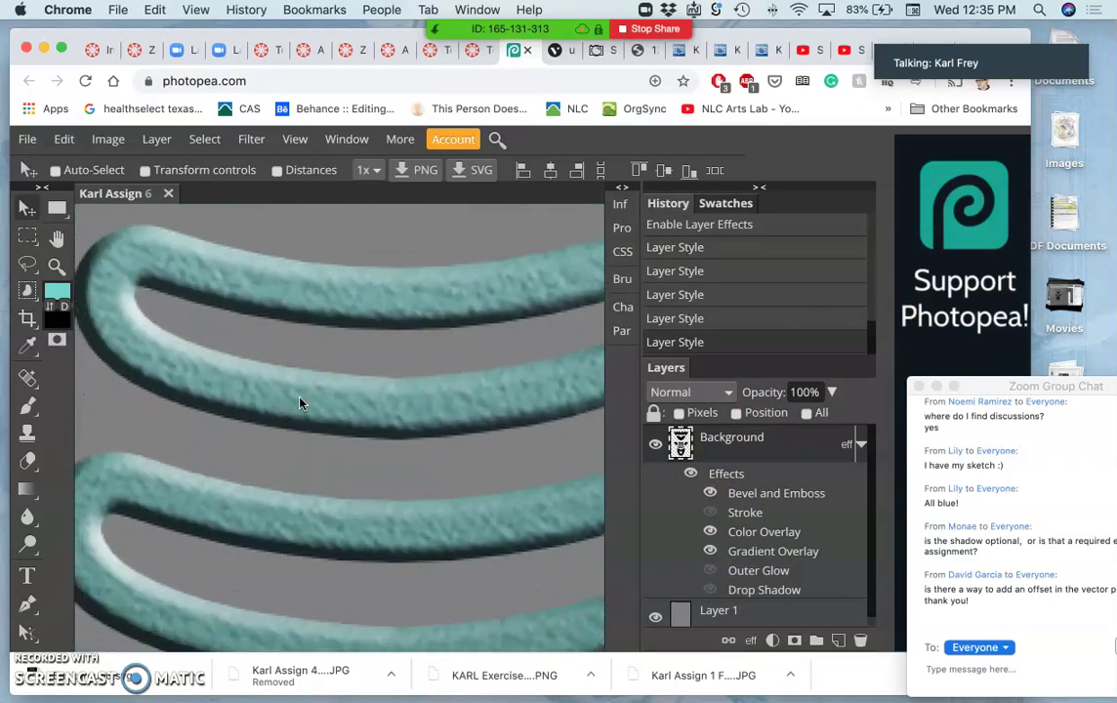
scroll(300, 404, "down", 5)
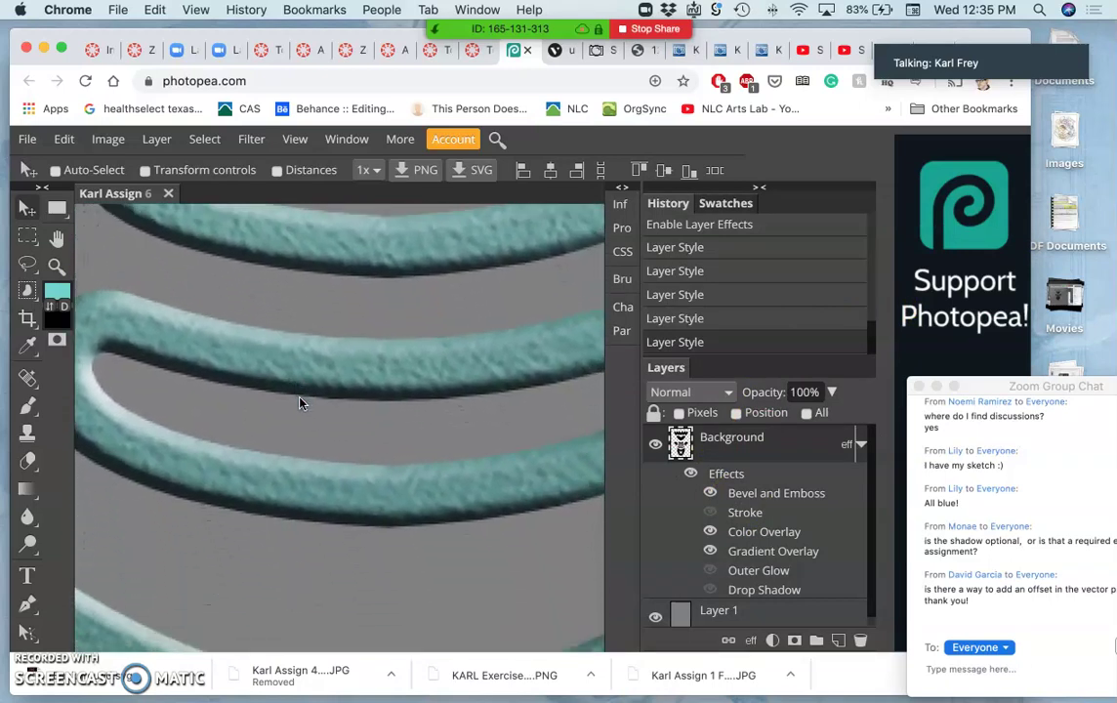
scroll(299, 404, "down", 5)
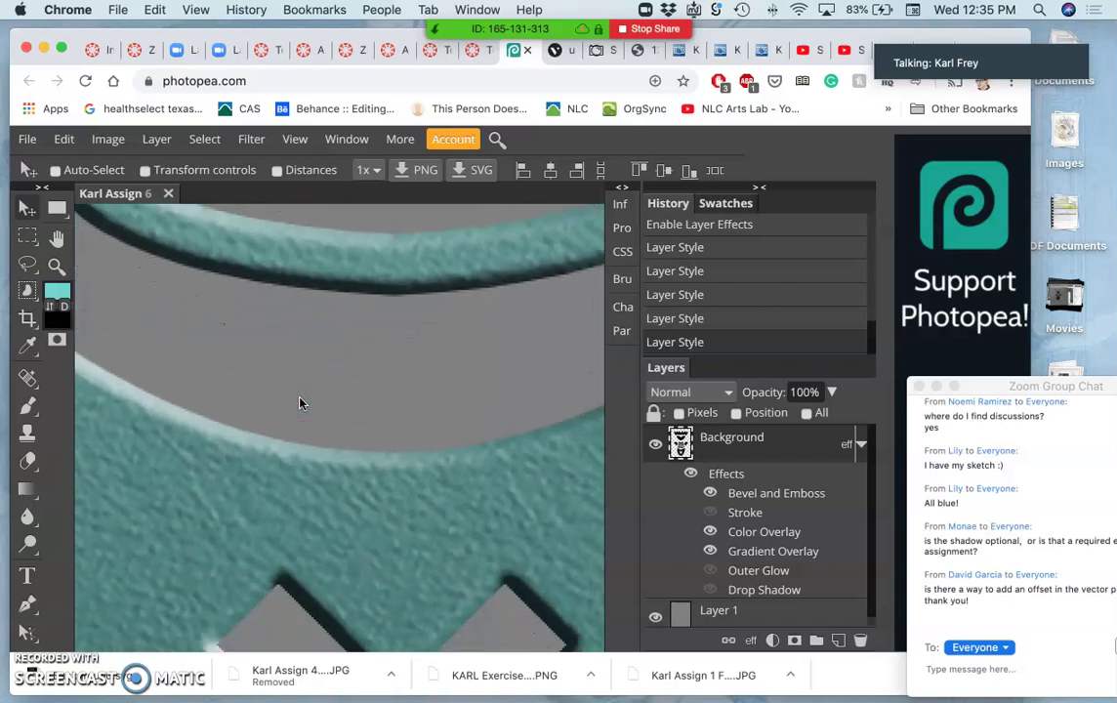
scroll(300, 404, "down", 5)
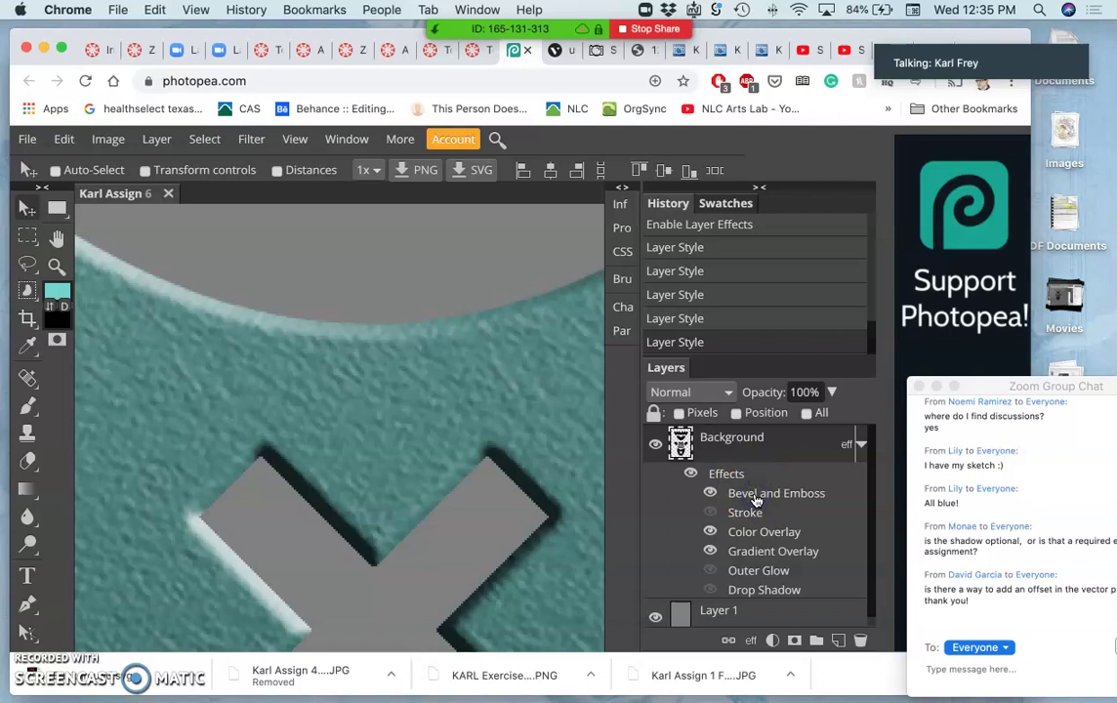
Add a Pattern Overlay using the cream paper pattern.
double_click(750, 495)
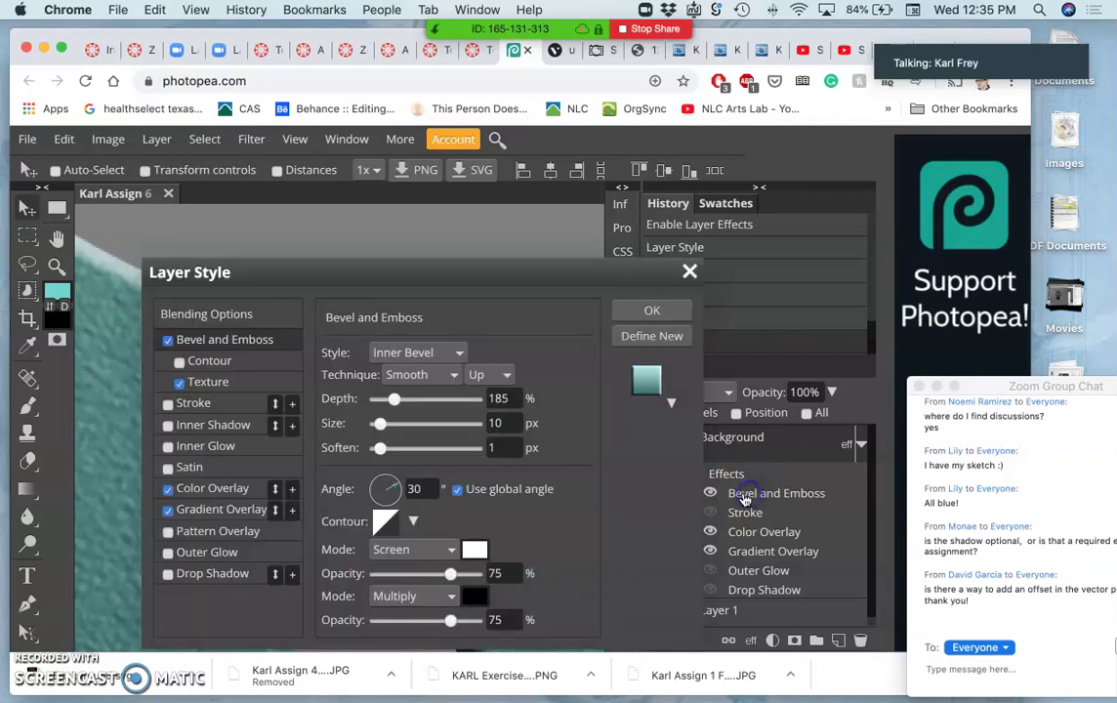
left_click(168, 341)
left_click(179, 362)
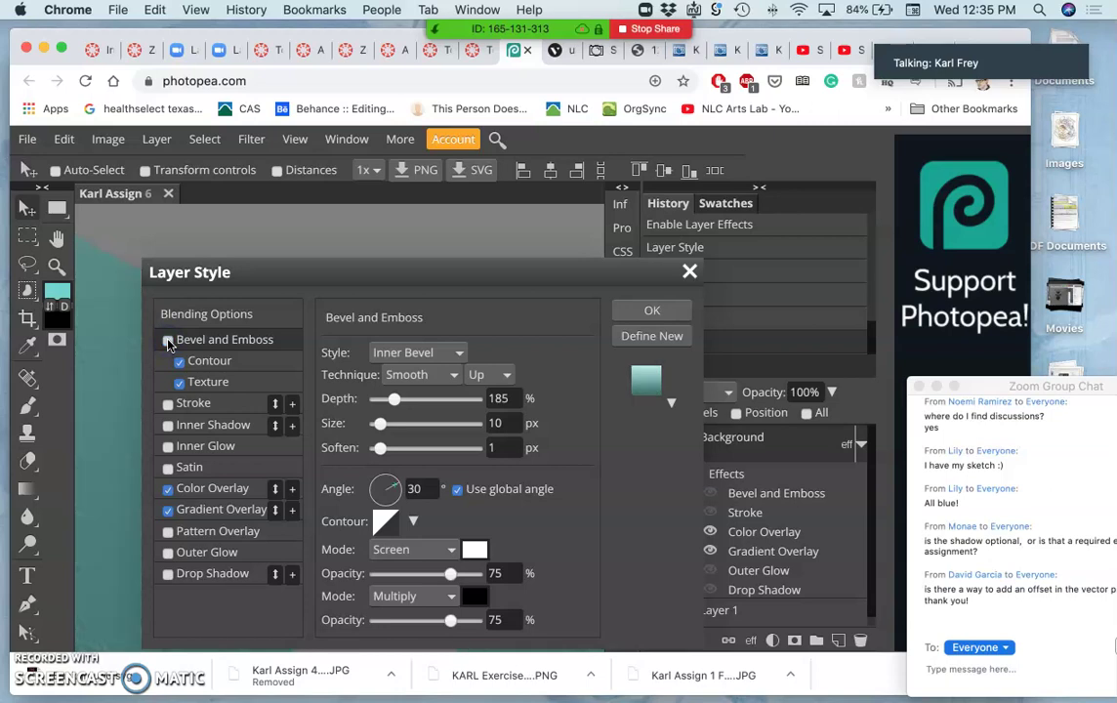
left_click(167, 531)
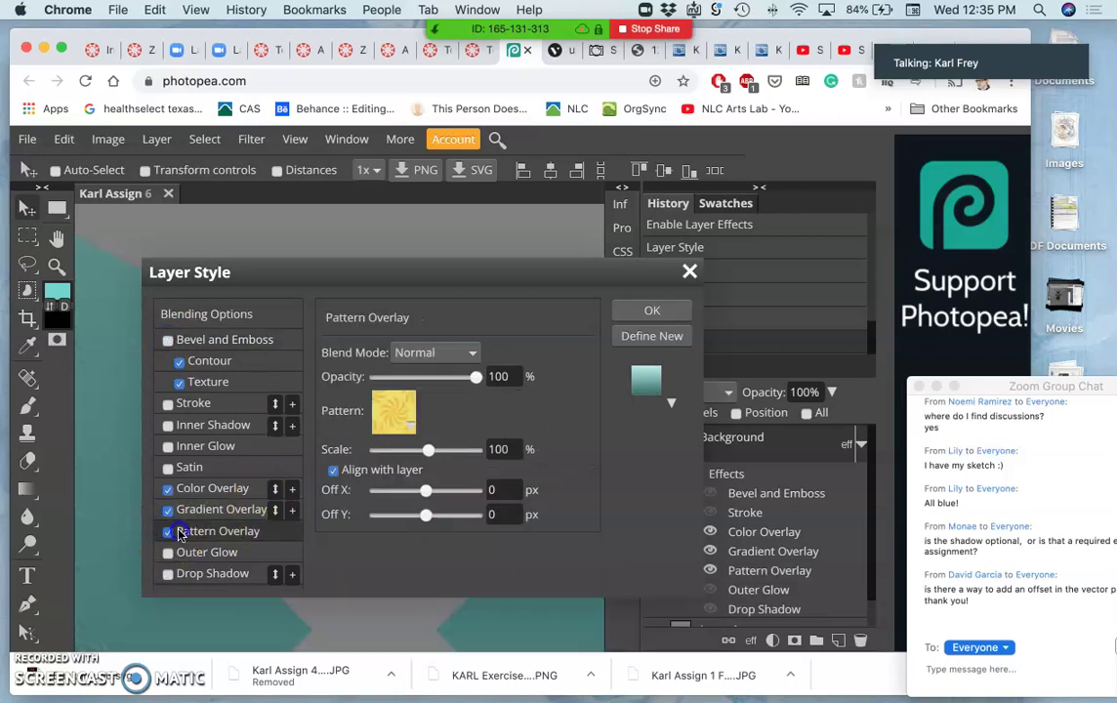
left_click_drag(374, 265, 780, 175)
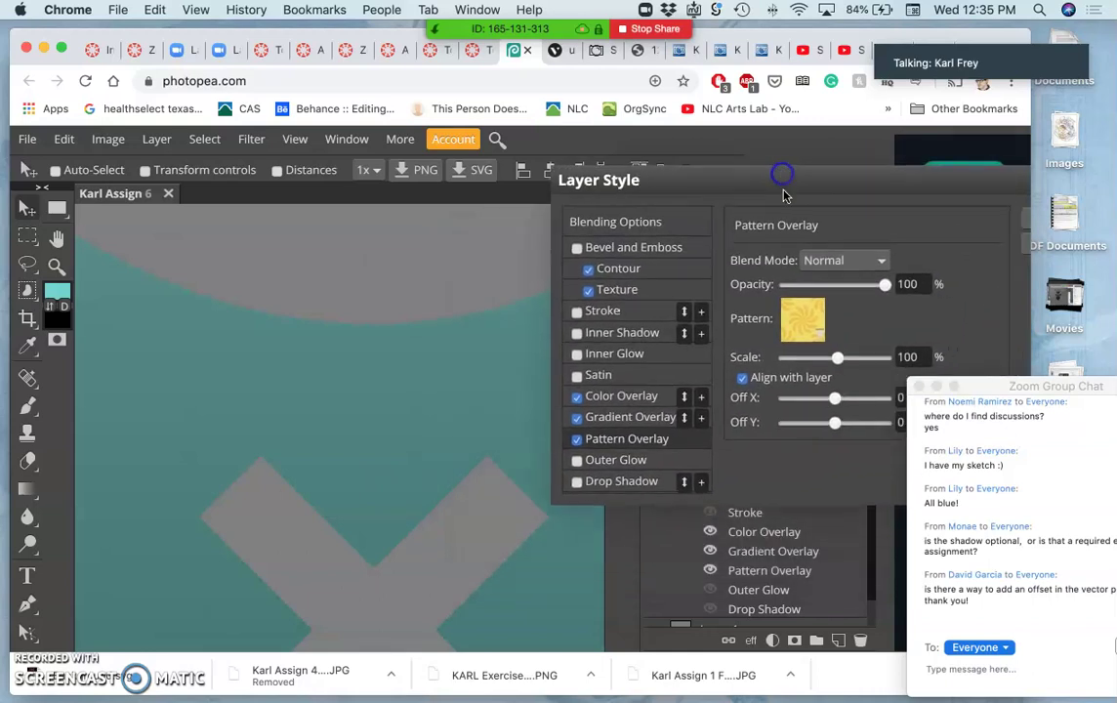
left_click(802, 328)
left_click(682, 368)
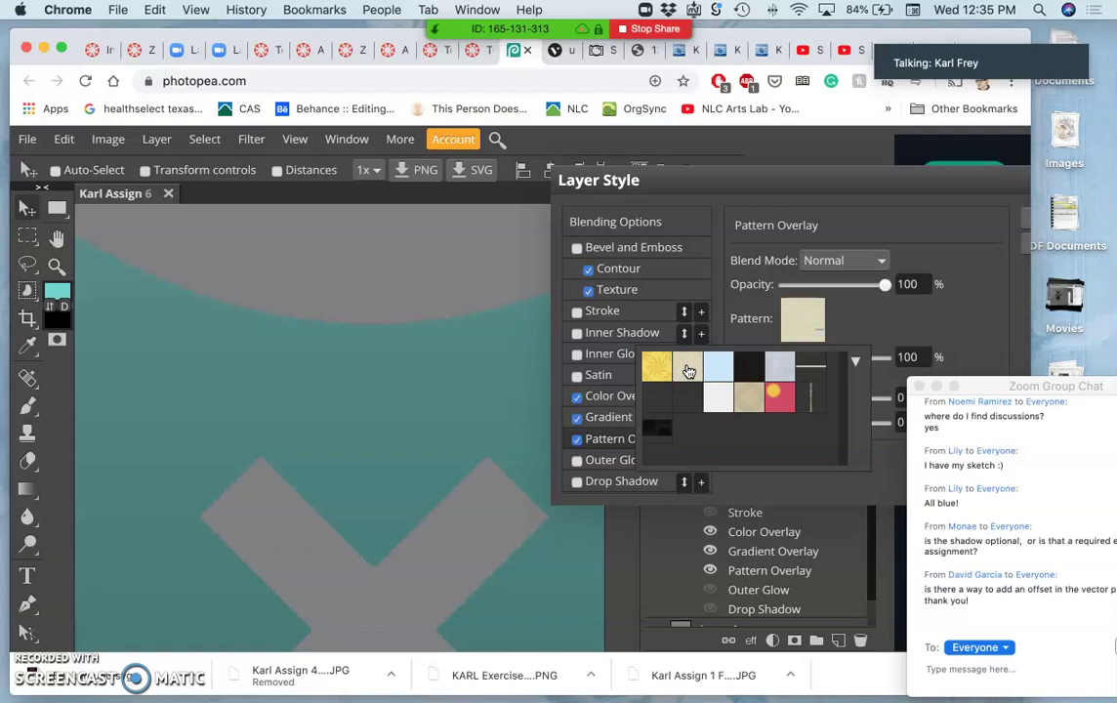
left_click(838, 320)
left_click(745, 374)
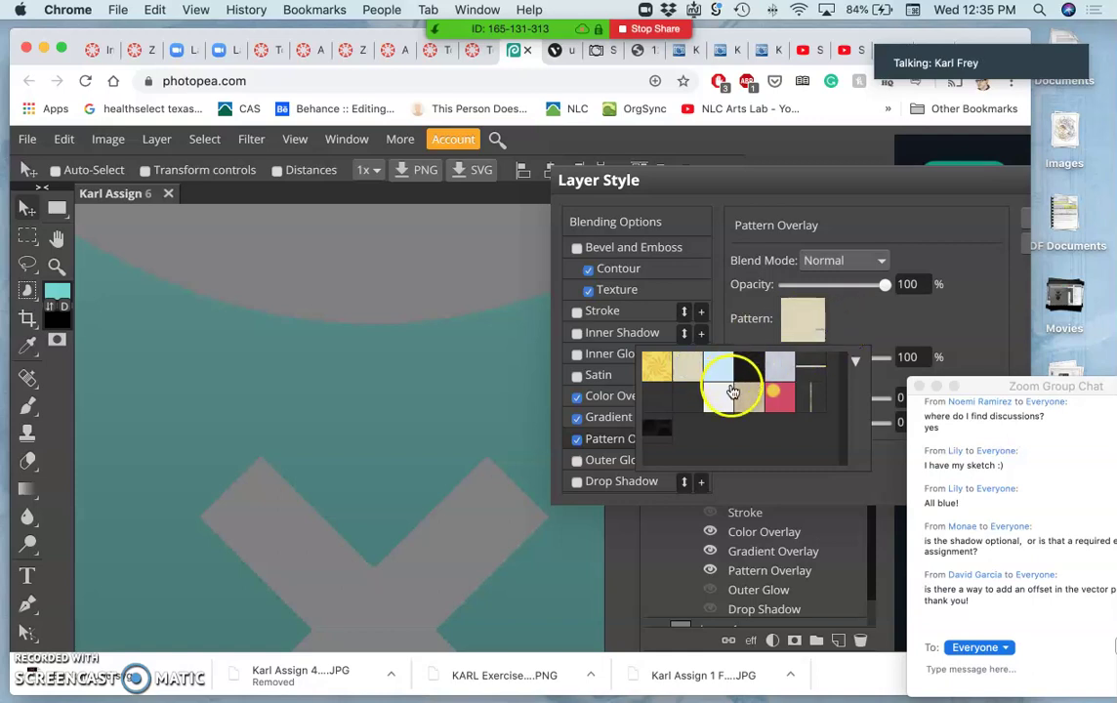
left_click(875, 298)
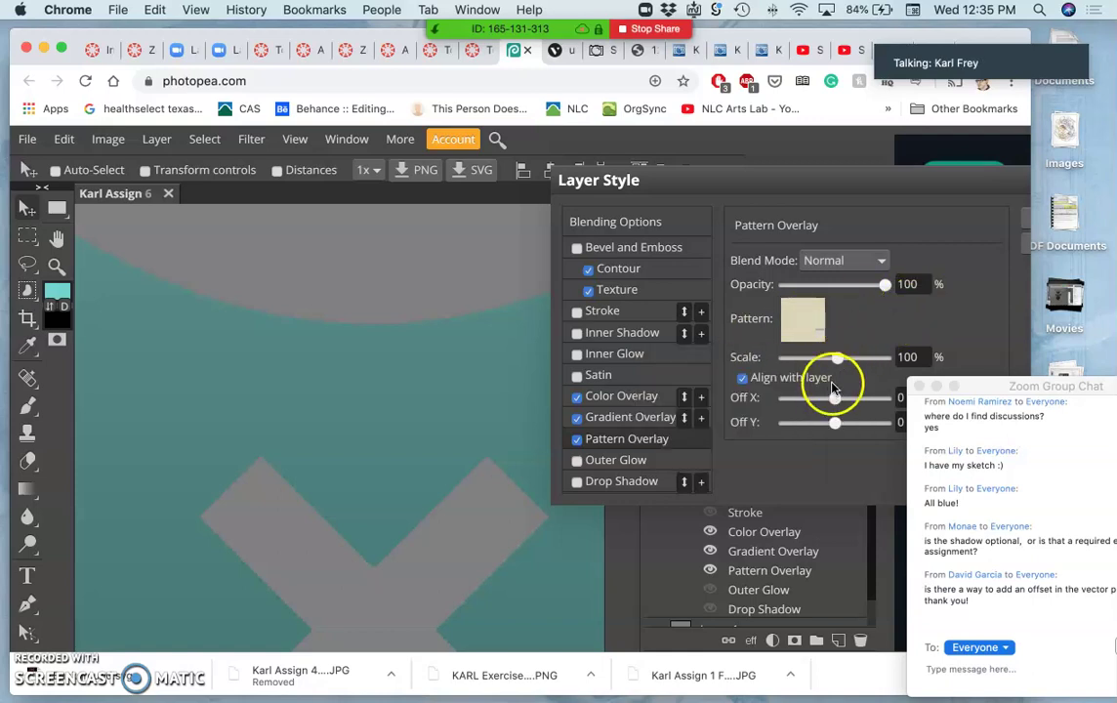
Offset the pattern to X 59 and Y 100 px, and turn off Color and Gradient Overlays.
left_click(834, 398)
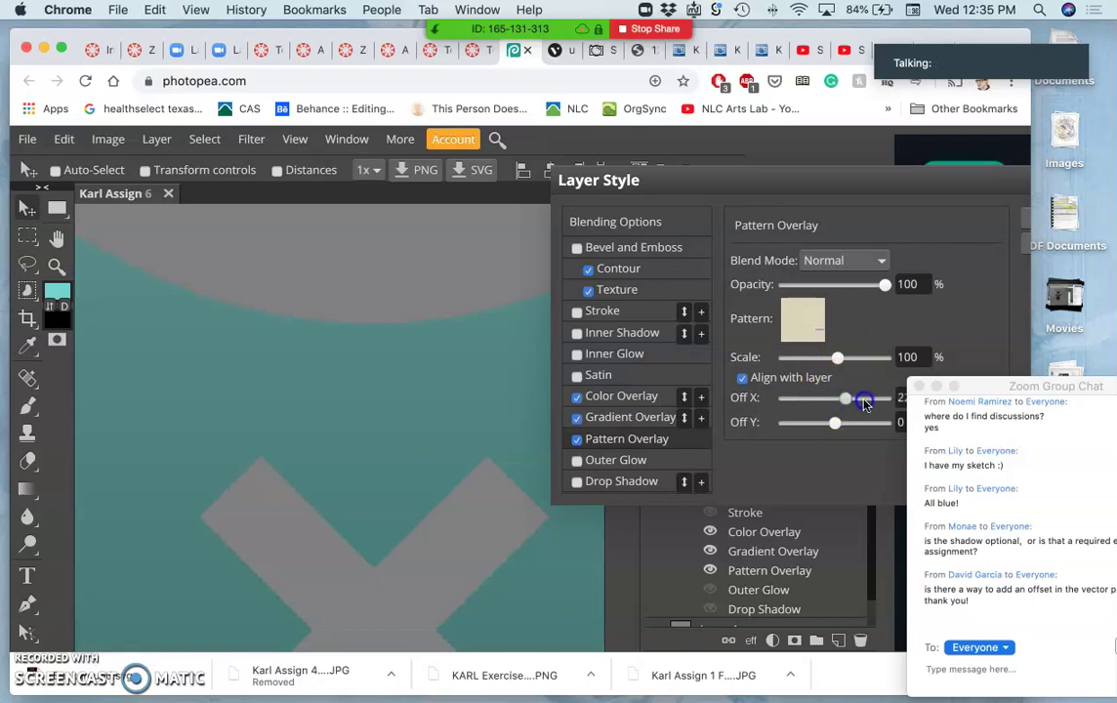
left_click_drag(835, 422, 892, 425)
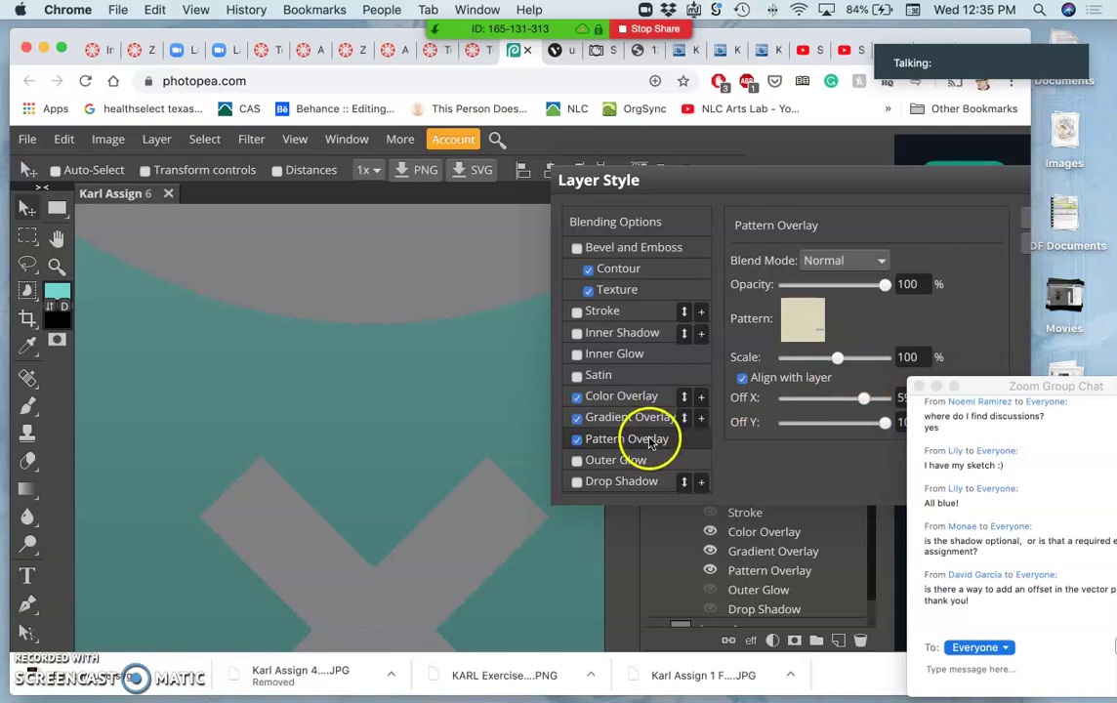
left_click(577, 396)
left_click(576, 418)
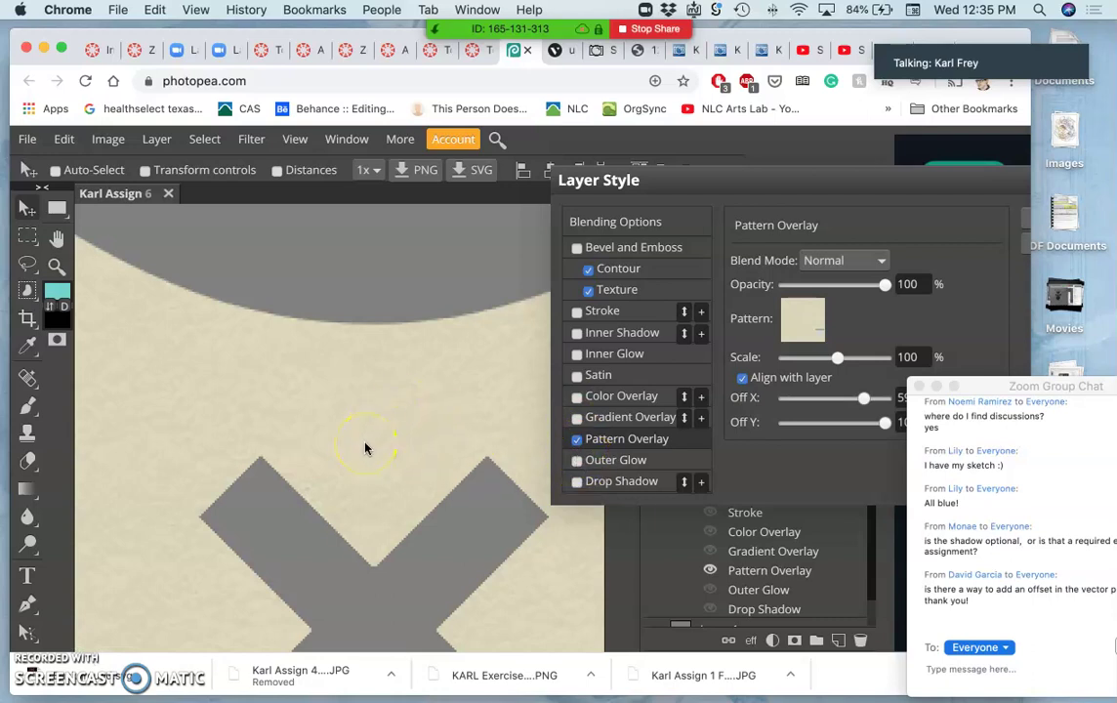
left_click_drag(754, 179, 541, 186)
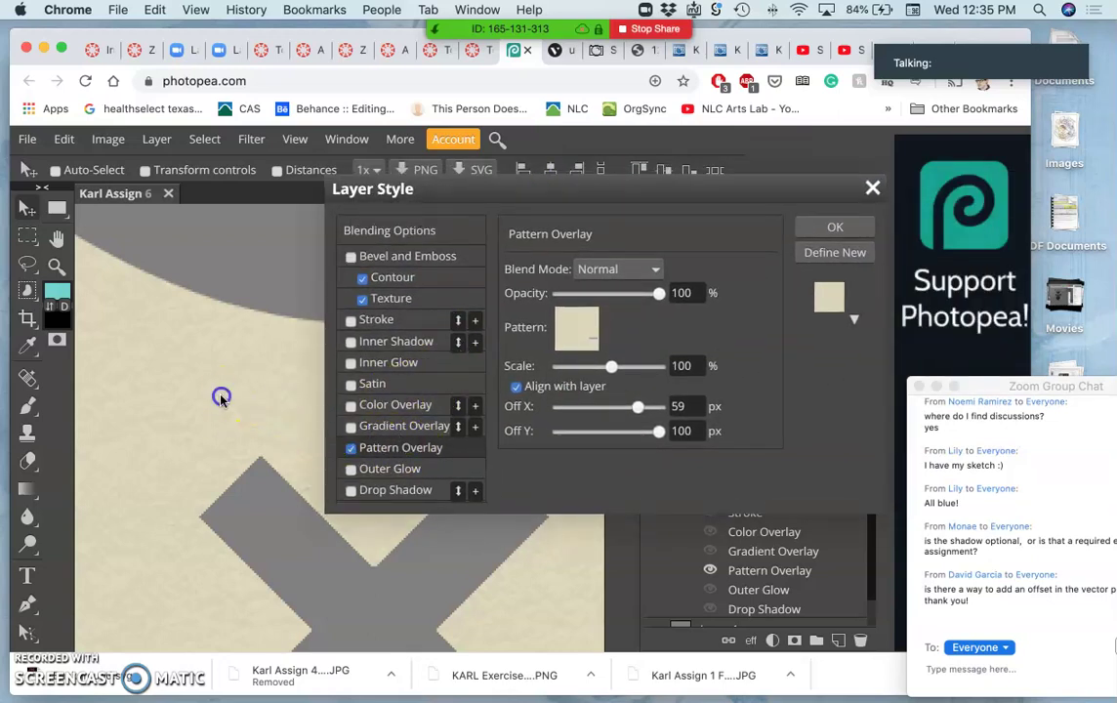
Apply the Pattern Overlay style to the Background layer.
left_click(835, 227)
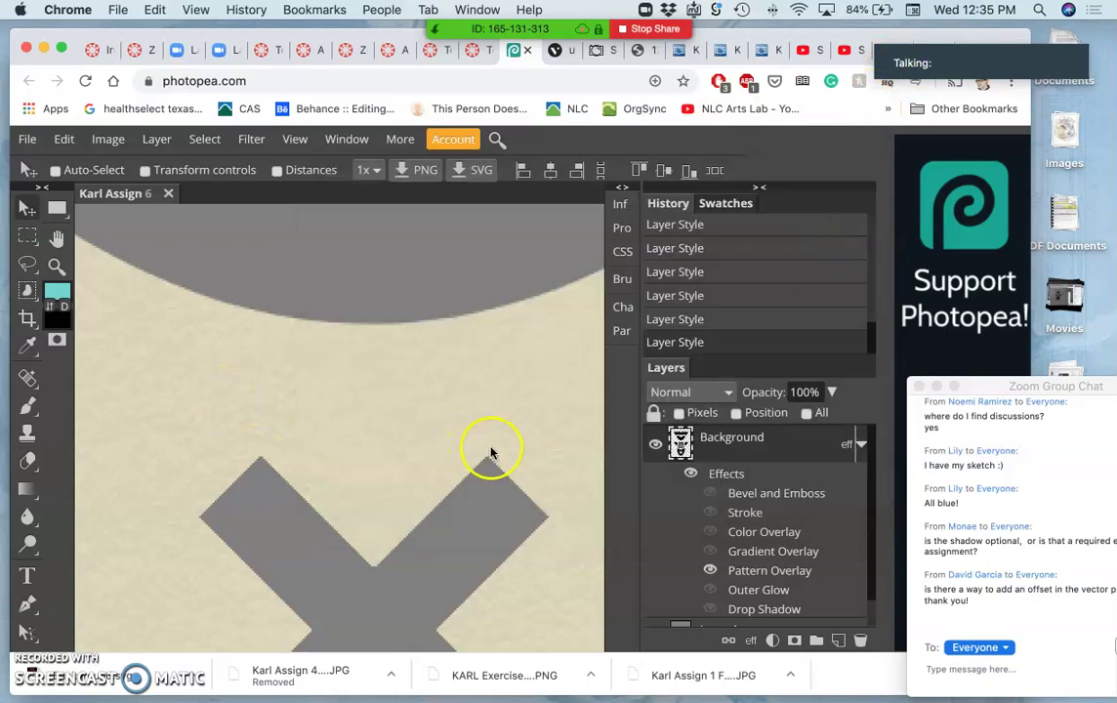
scroll(424, 482, "down", 3)
scroll(425, 483, "down", 1)
scroll(425, 483, "up", 3)
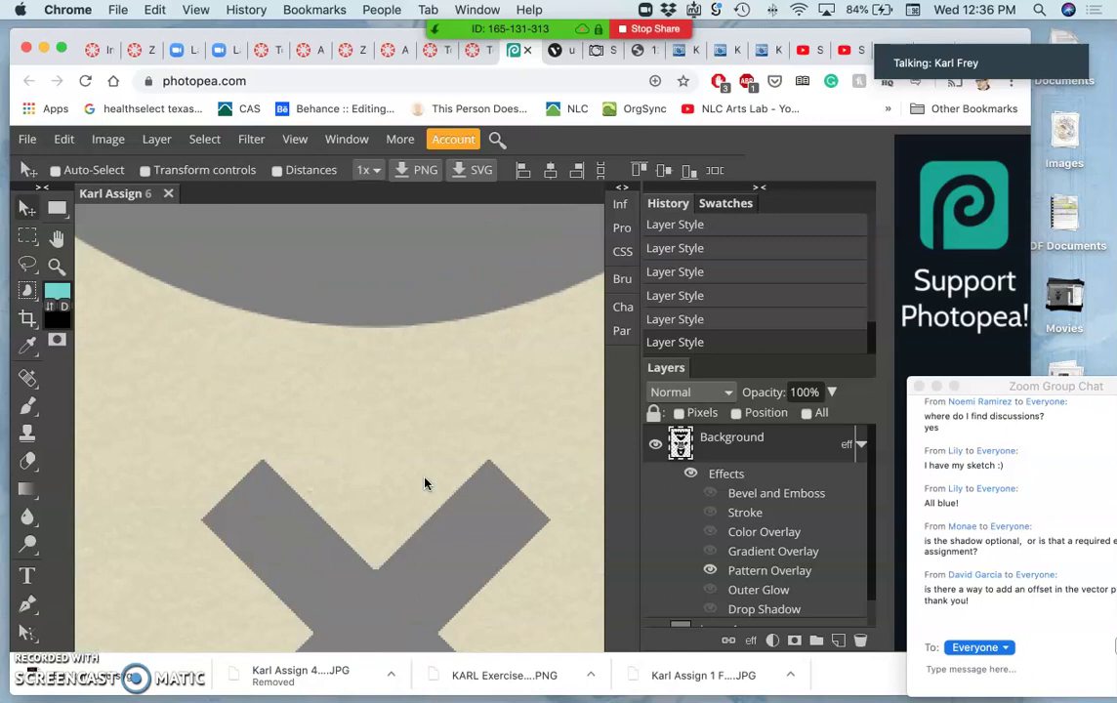
left_click(735, 451)
Duplicate the Background layer with Cmd+J and zoom out to see the whole logo.
key("super+j")
left_click(680, 440)
left_click(414, 404)
key("shift+Down")
key("shift+Down")
key("shift+Down")
key("shift+Down")
key("shift+Down")
key("shift+Down")
key("shift+Down")
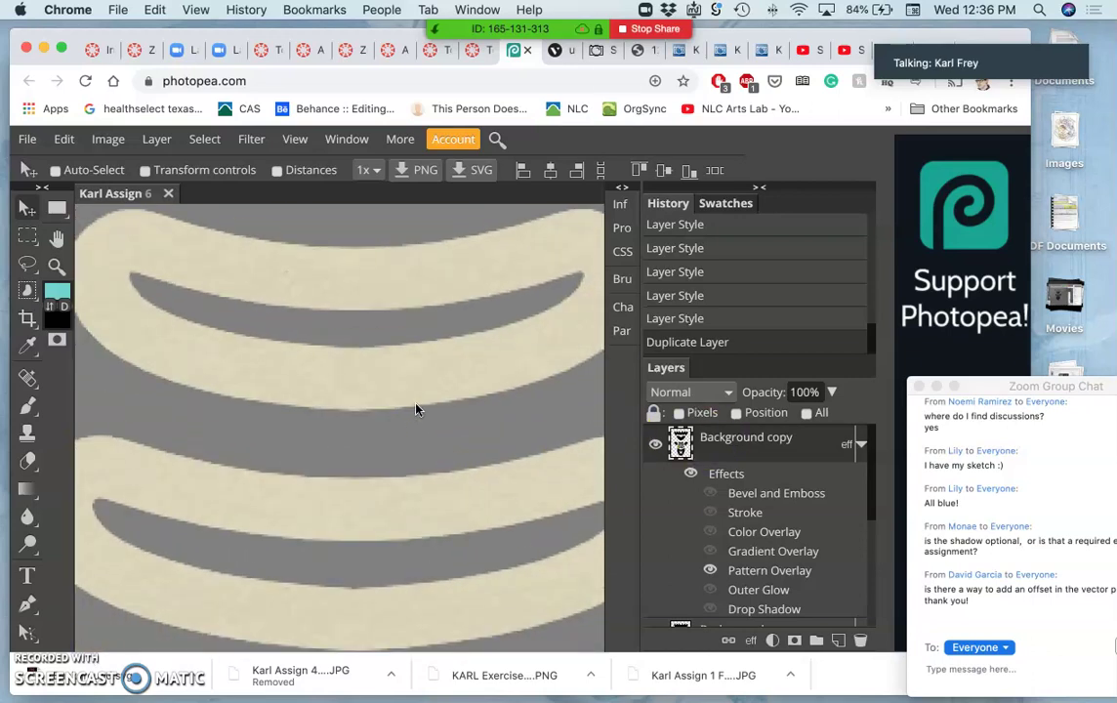
key("shift+Down")
key("shift+Down")
key("shift+Down")
key("shift+Down")
key("shift+Down")
key("shift+Down")
key("shift+Down")
key("shift+Down")
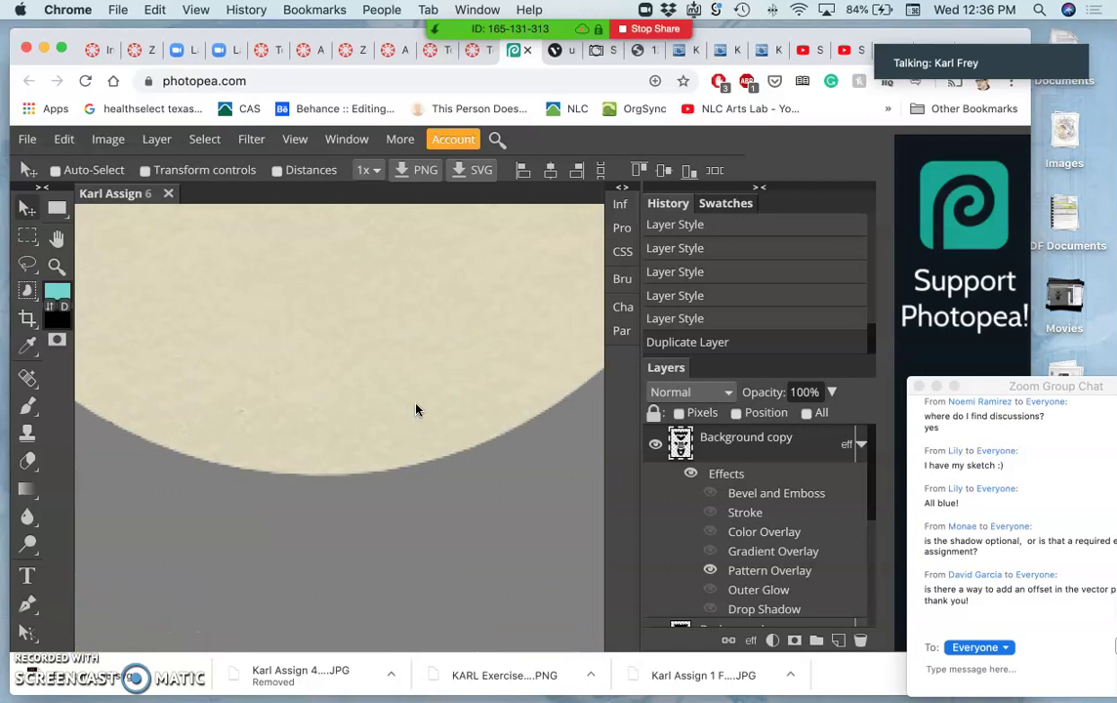
key("shift+Down")
key("shift+Down")
key("shift+Down")
key("shift+Down")
key("shift+Down")
key("shift+Down")
key("shift+Down")
key("shift+Down")
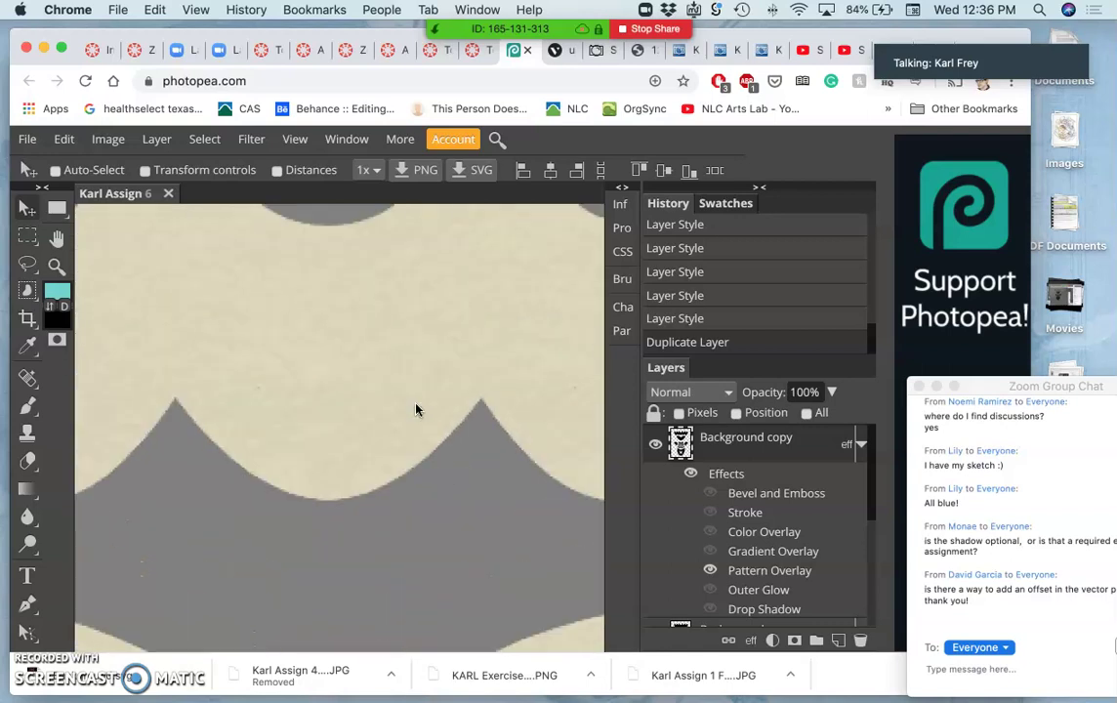
left_click(361, 376)
left_click_drag(361, 376, 324, 461)
key("super+minus")
key("super+minus")
scroll(325, 461, "down", 5)
scroll(325, 461, "down", 2)
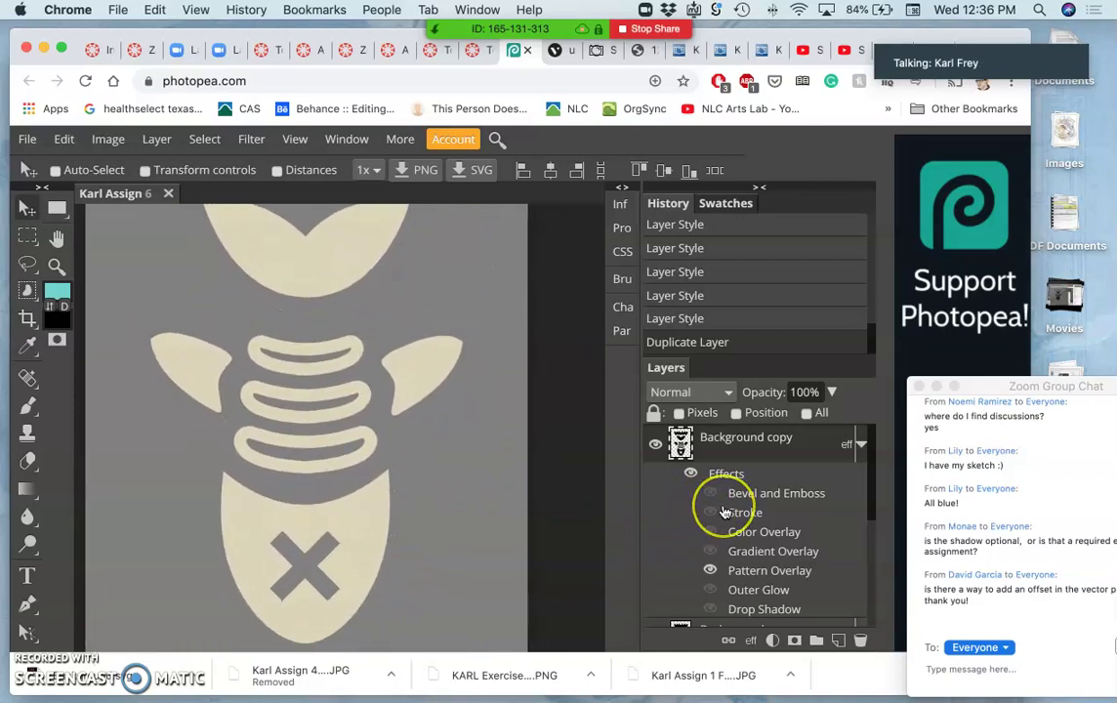
scroll(725, 510, "down", 3)
scroll(725, 510, "down", 4)
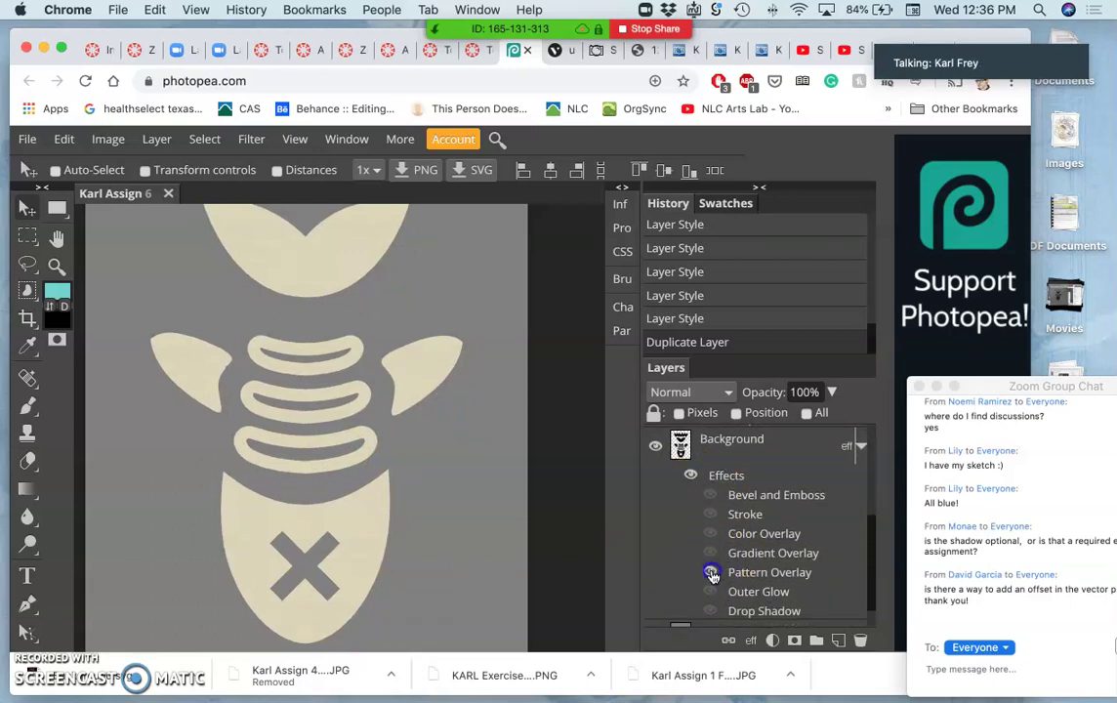
On the original Background, hide Pattern Overlay and show Stroke, Color Overlay, Gradient Overlay and Drop Shadow.
left_click(711, 571)
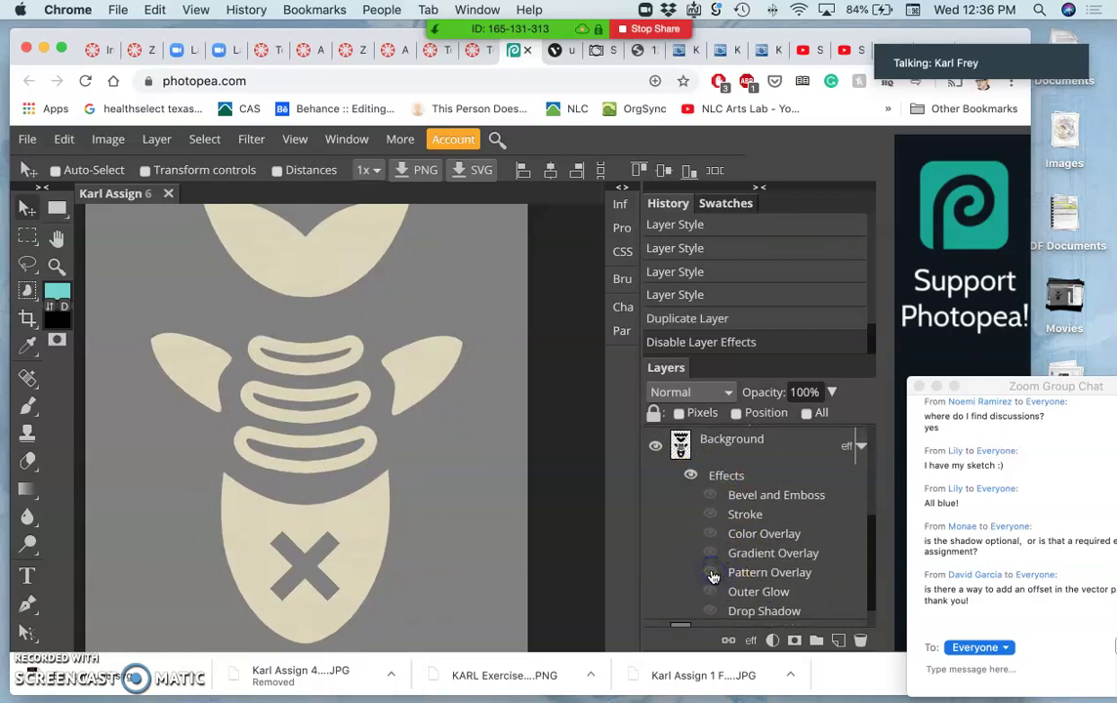
left_click(709, 514)
left_click(710, 533)
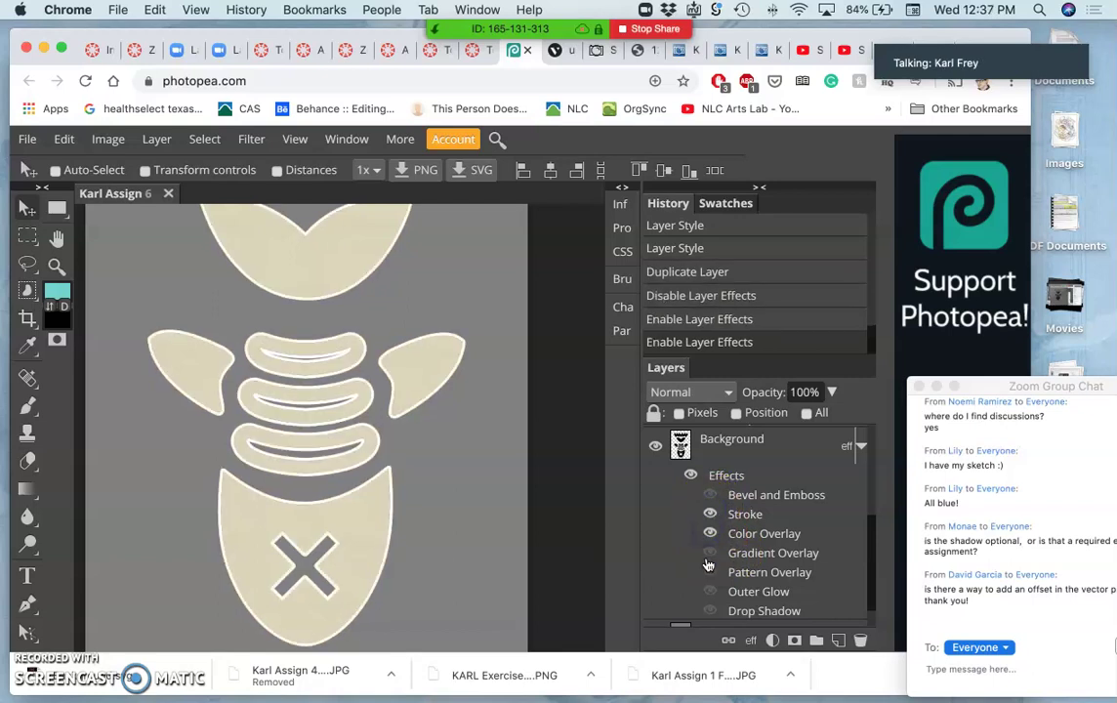
left_click(709, 553)
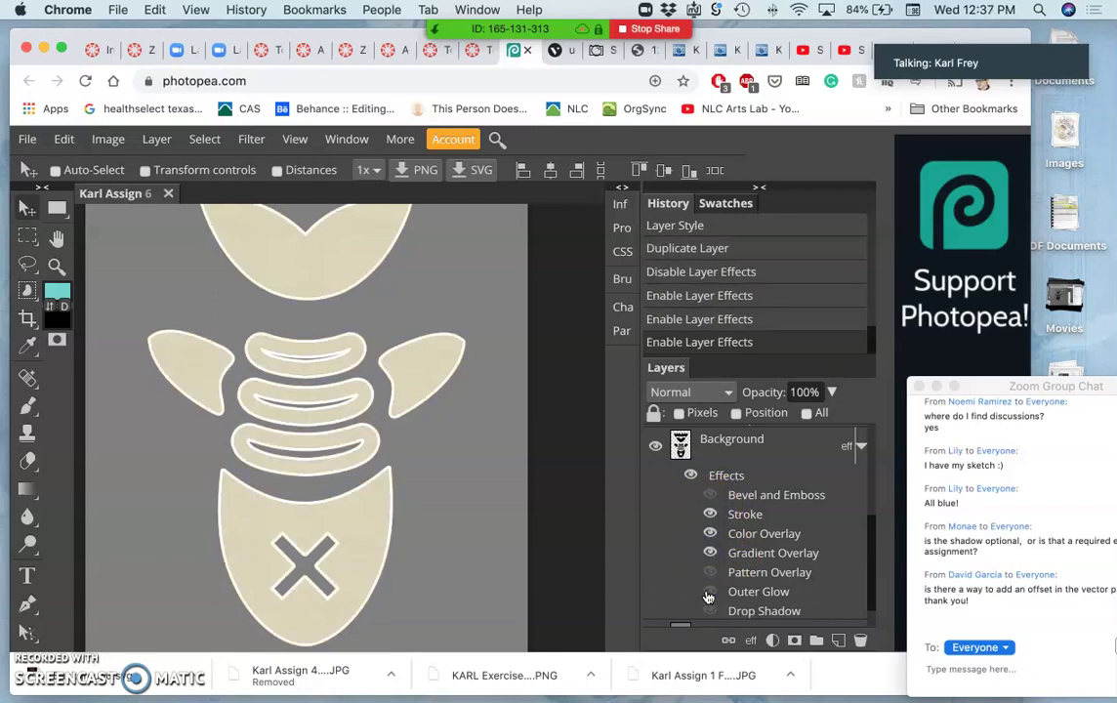
left_click(708, 591)
left_click(709, 612)
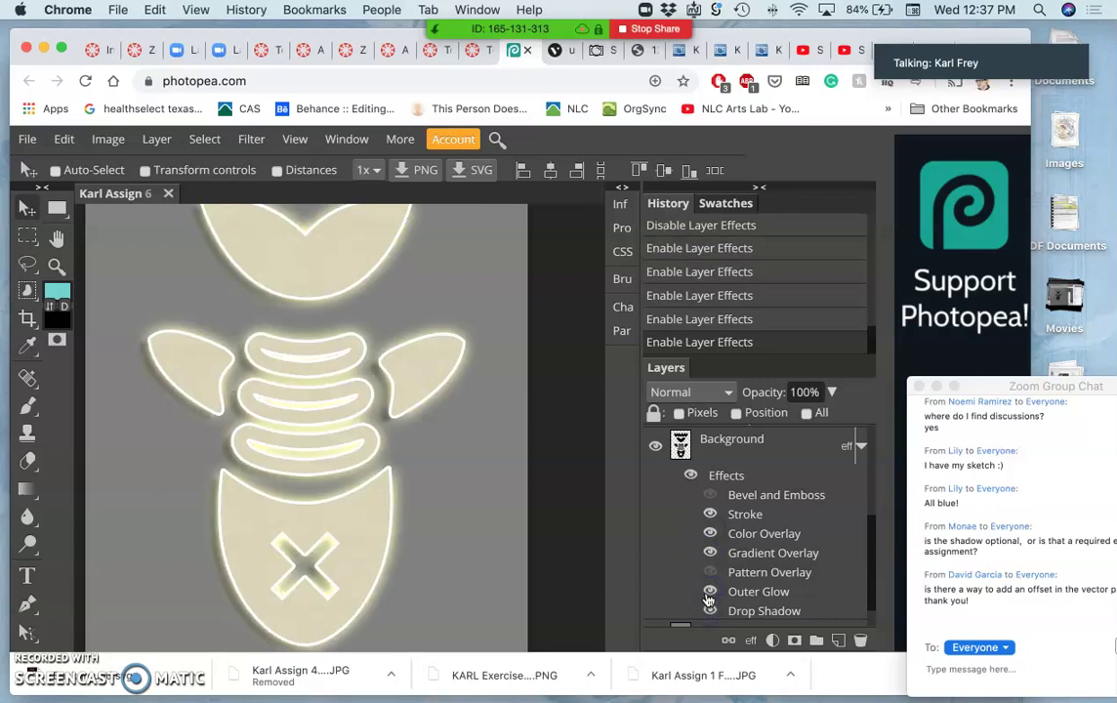
left_click(708, 593)
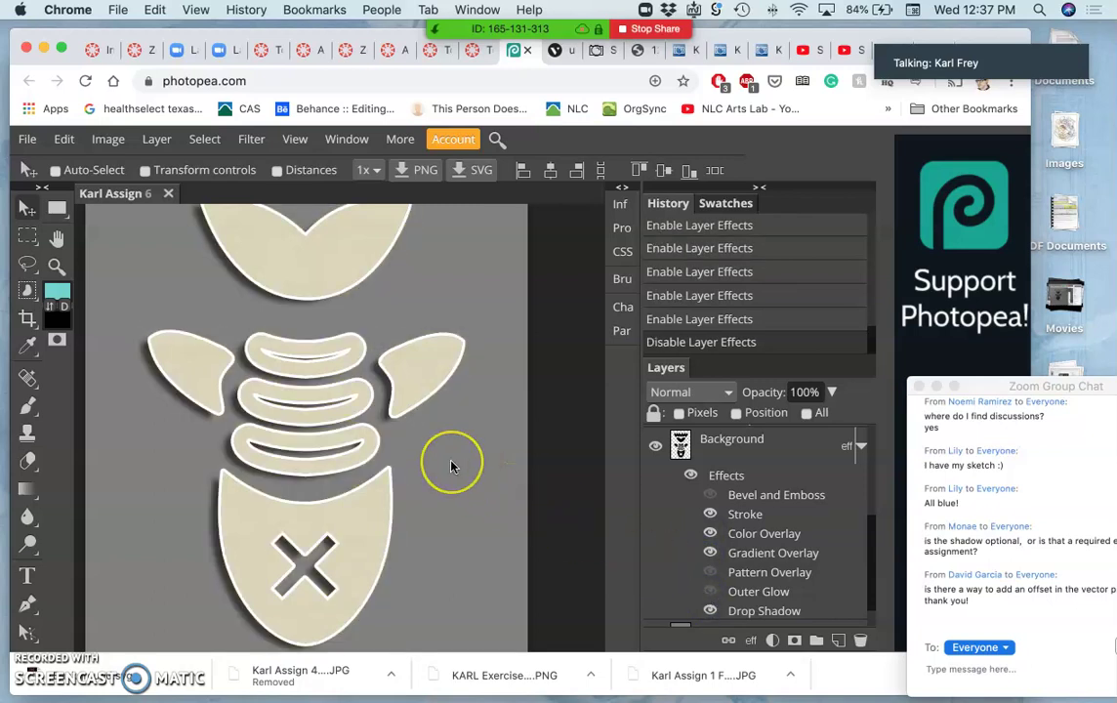
scroll(451, 463, "up", 2)
Rasterize the Background copy's layer style and set its blend mode to Pin Light.
key("super+j")
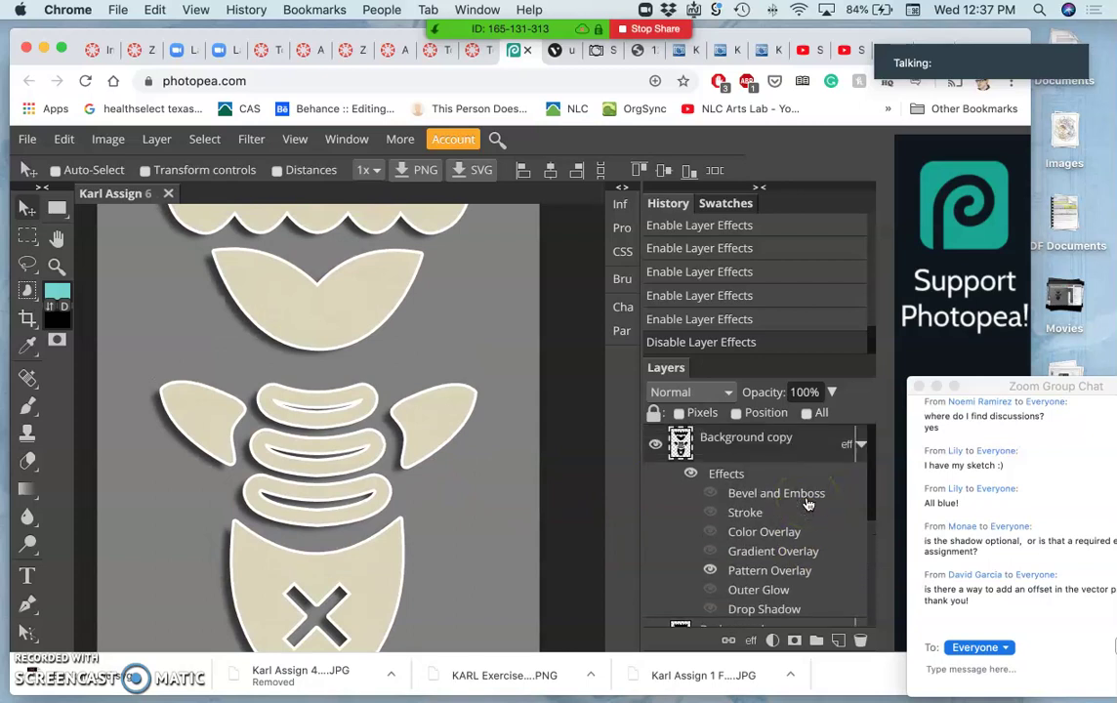
left_click(754, 451)
right_click(748, 451)
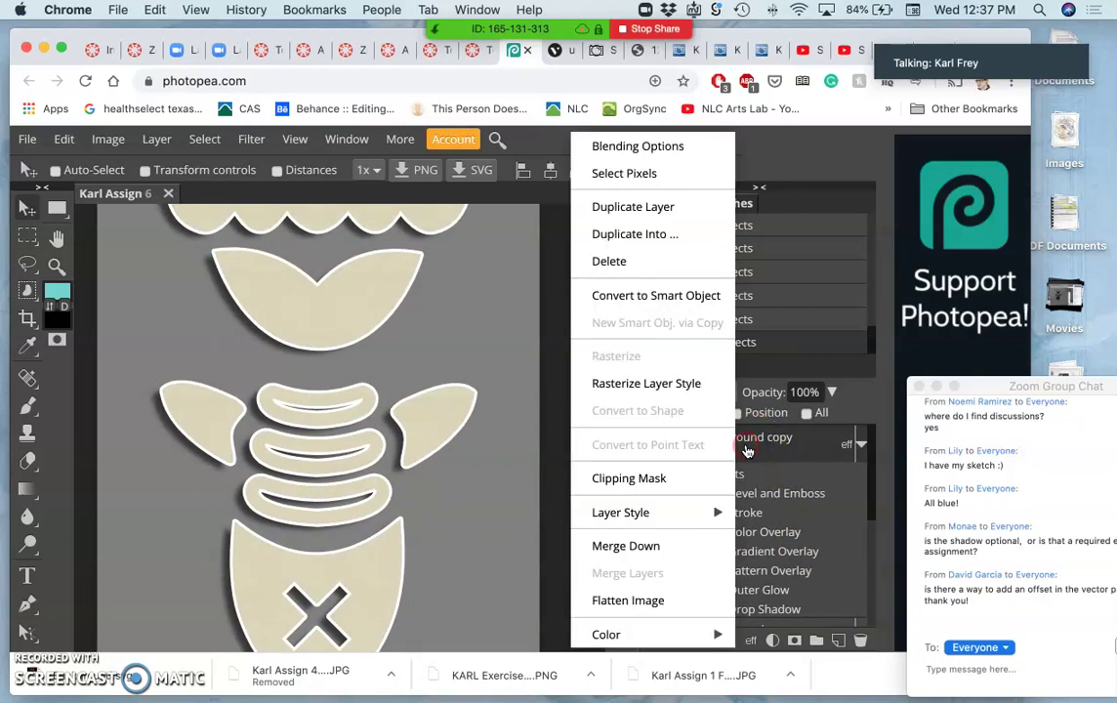
left_click(642, 386)
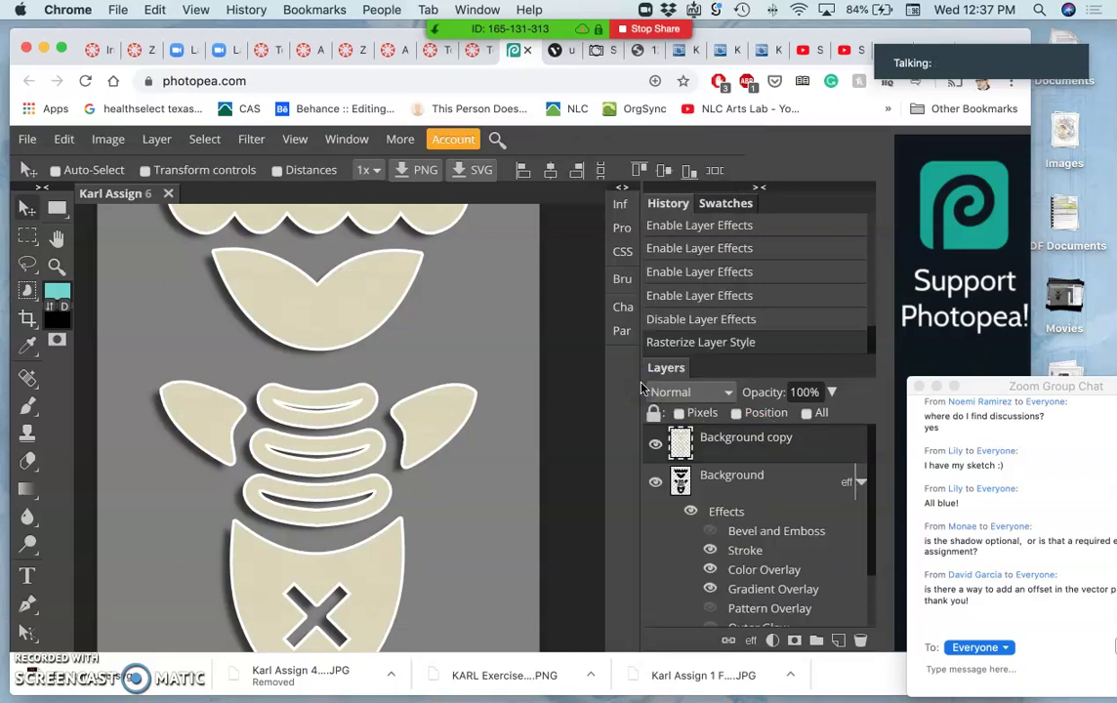
left_click(695, 393)
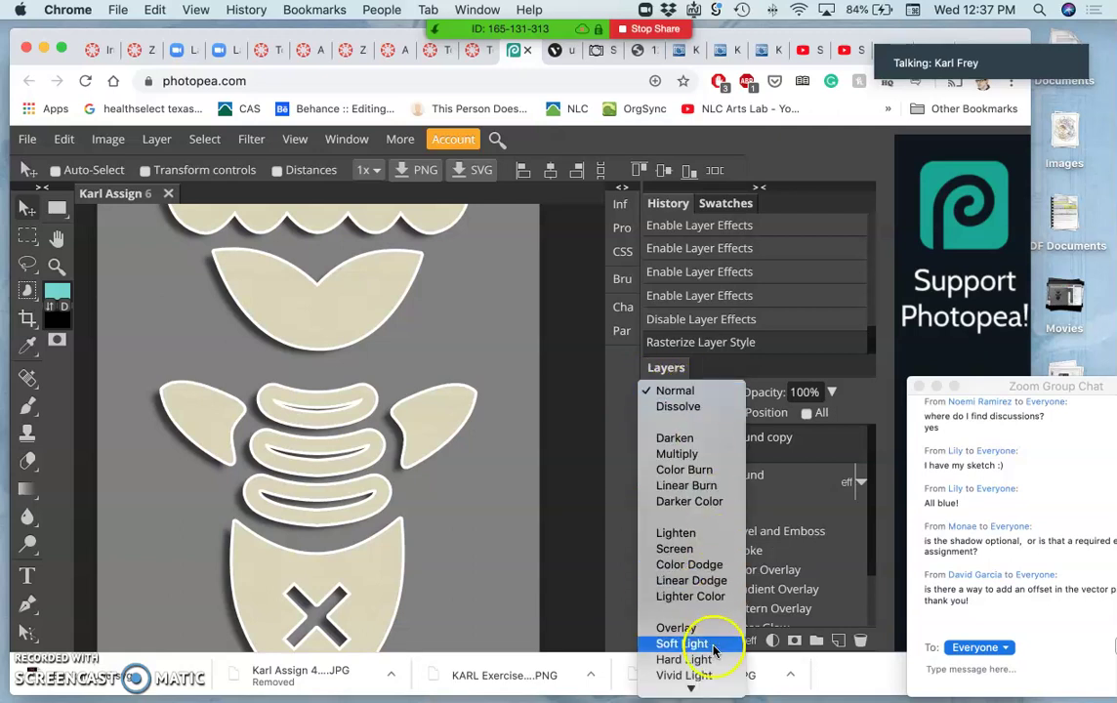
scroll(695, 674, "down", 4)
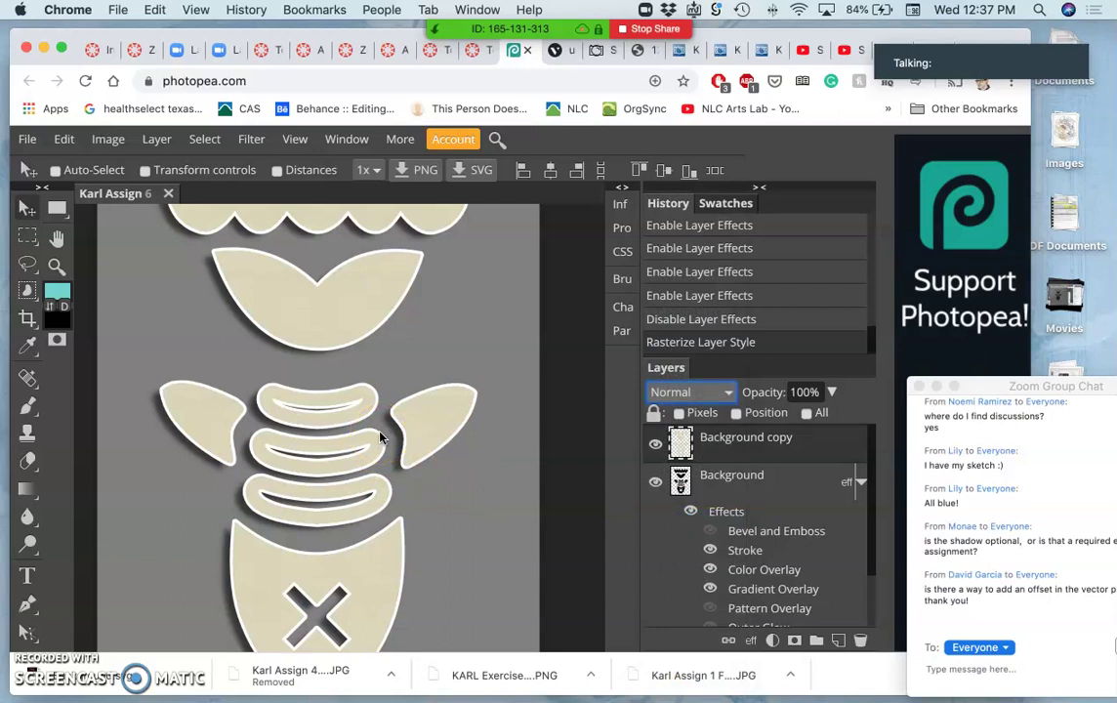
left_click(724, 391)
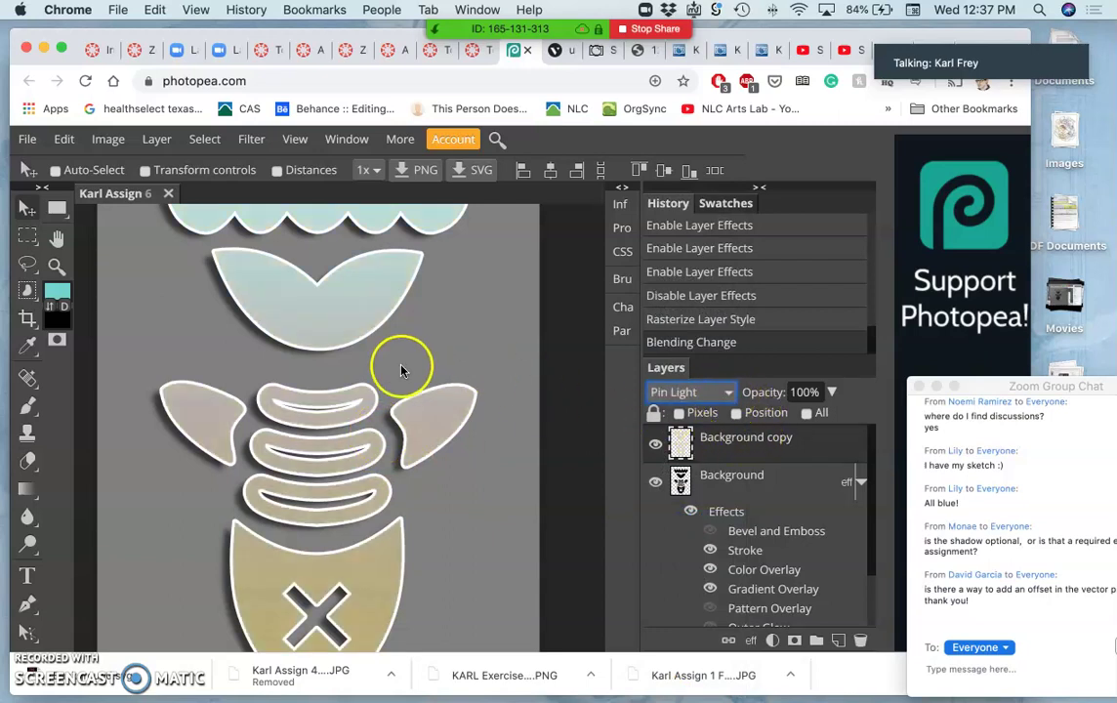
scroll(403, 369, "up", 3)
Zoom in on the blue teardrop shape to inspect the texture, then fit the image to screen.
key("super+equal")
key("super+equal")
key("super+equal")
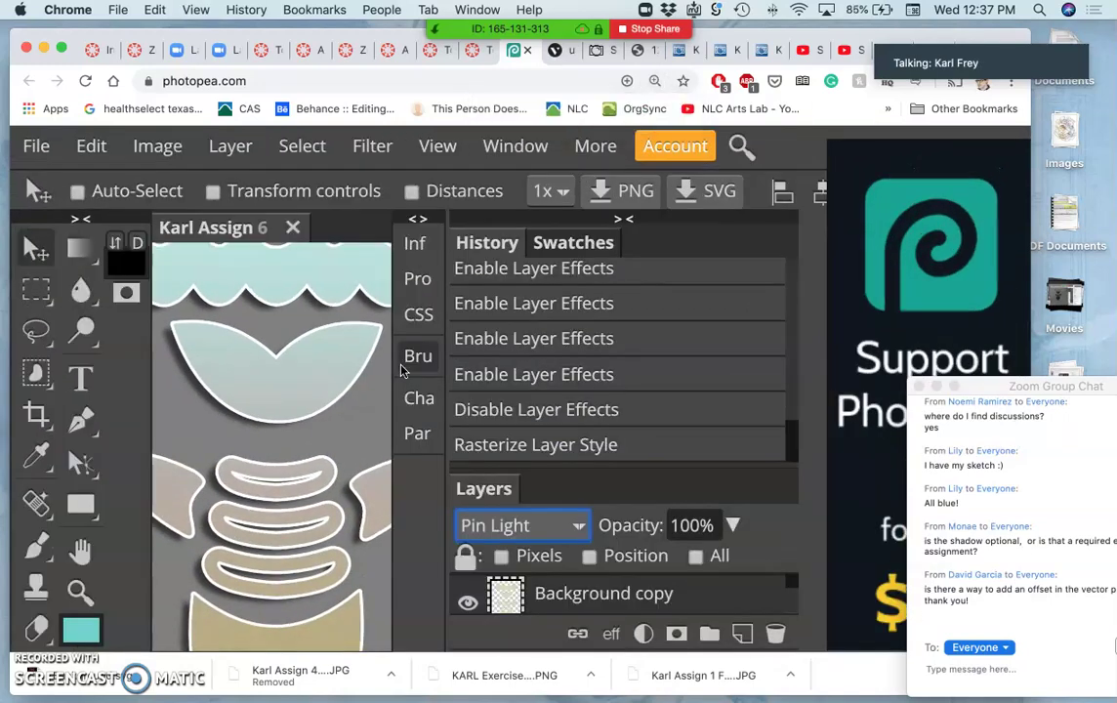
key("super+0")
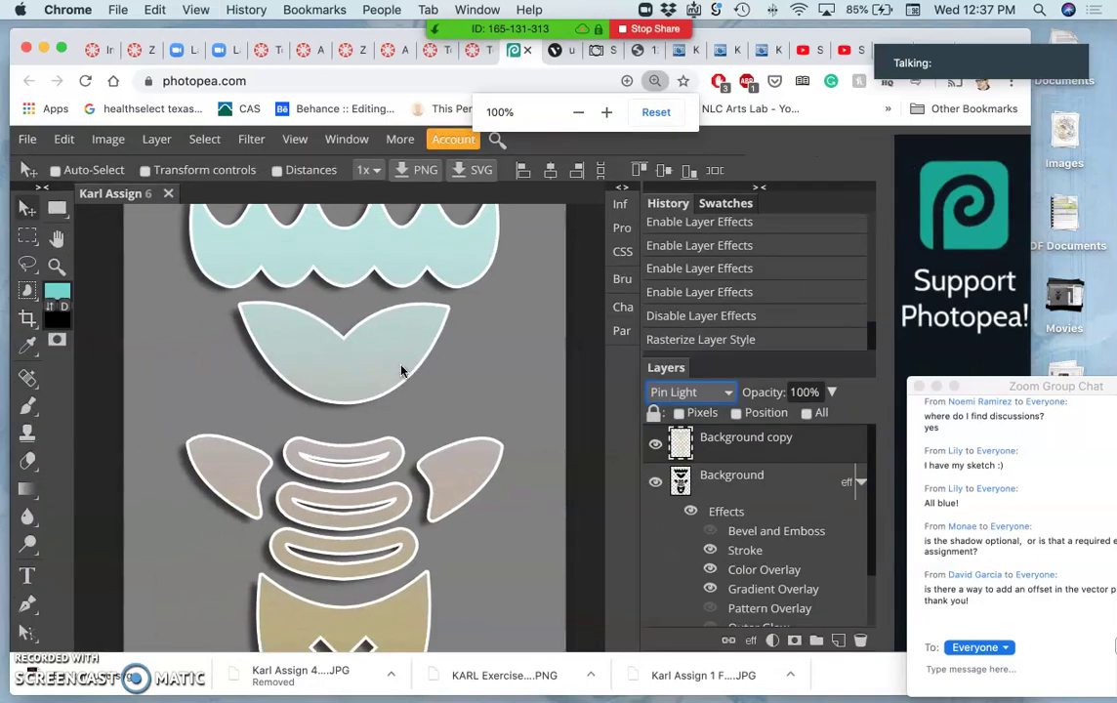
scroll(403, 371, "up", 2)
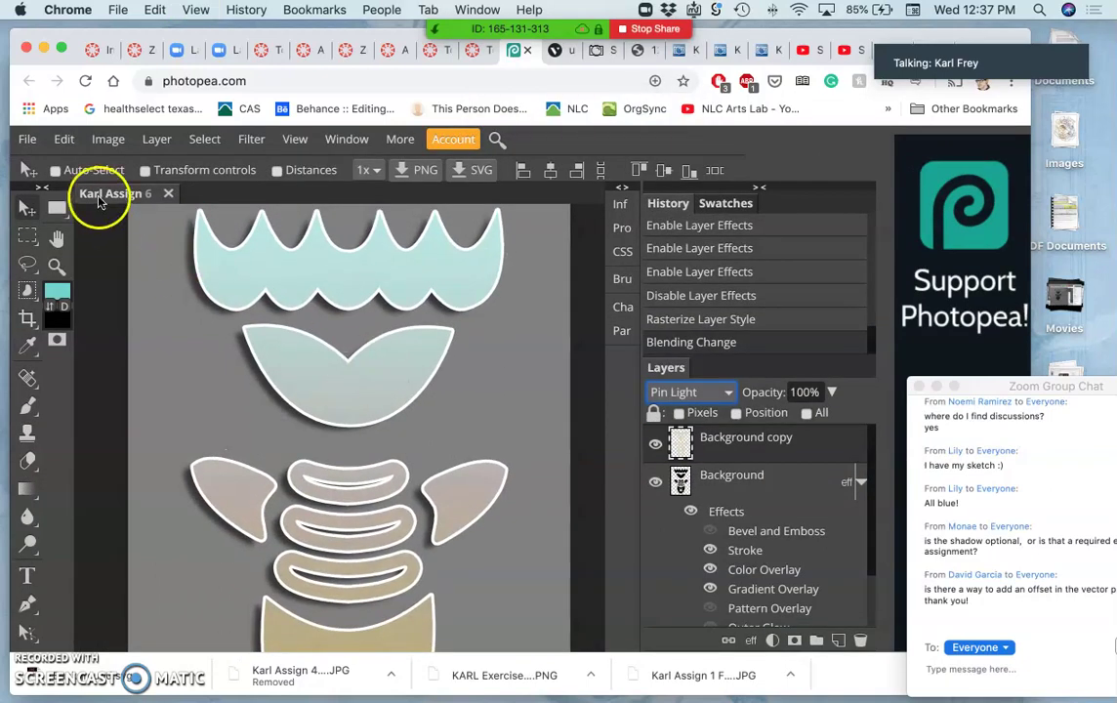
left_click(57, 265)
left_click(338, 384)
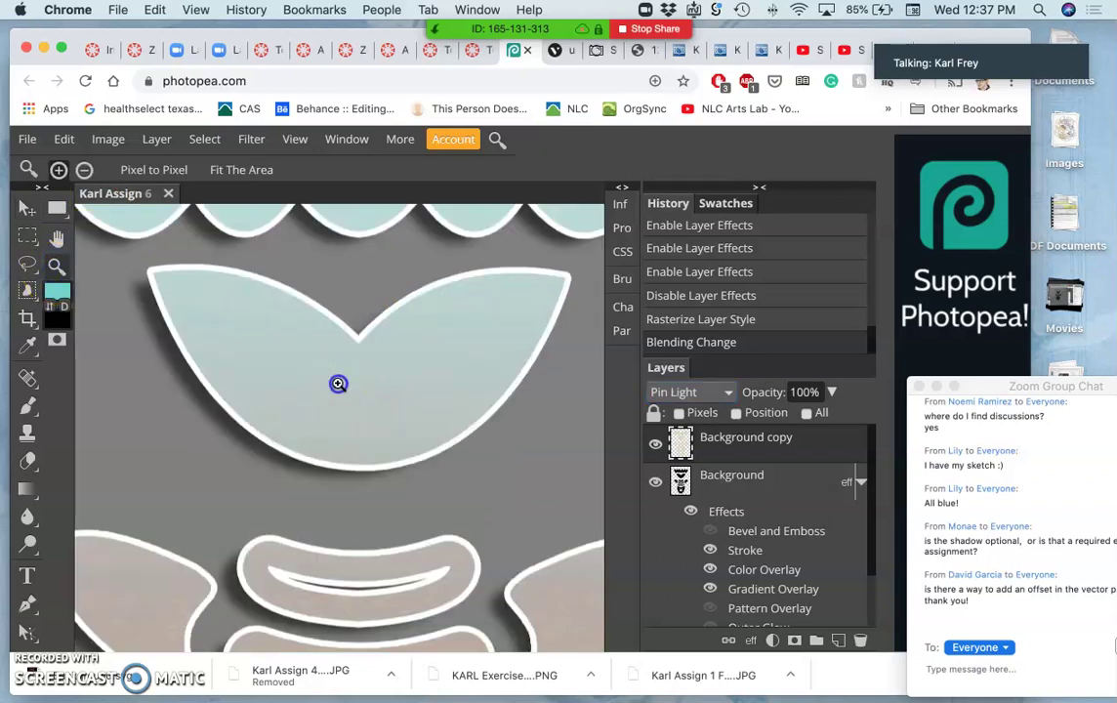
scroll(338, 384, "down", 10)
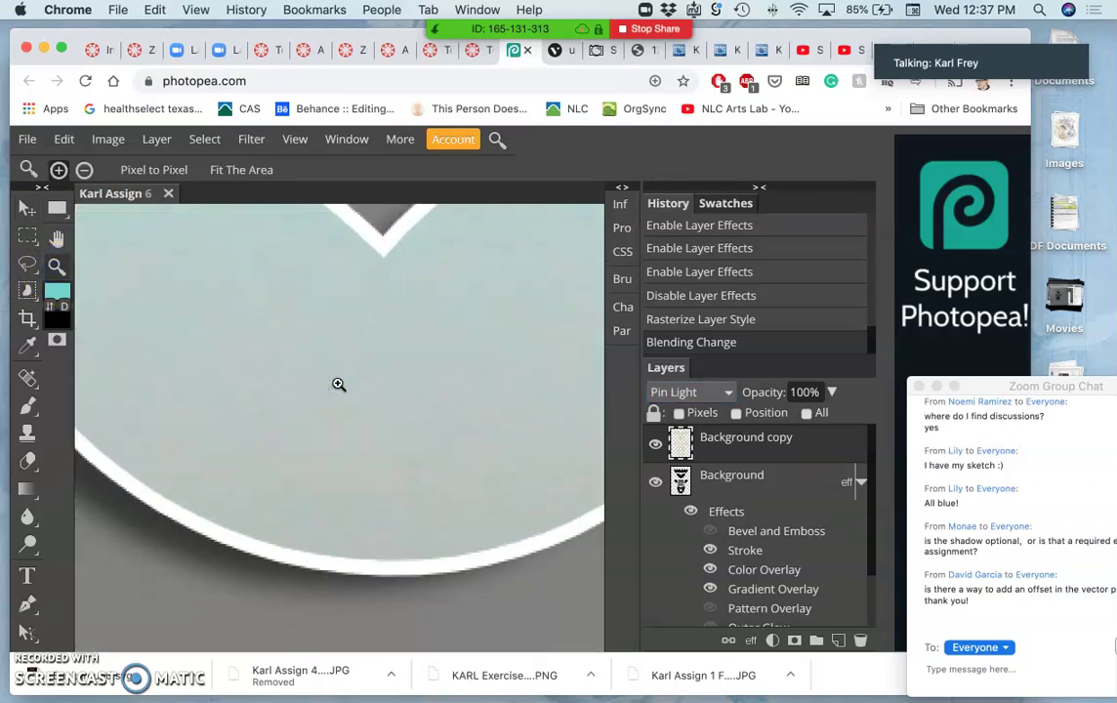
scroll(338, 384, "down", 8)
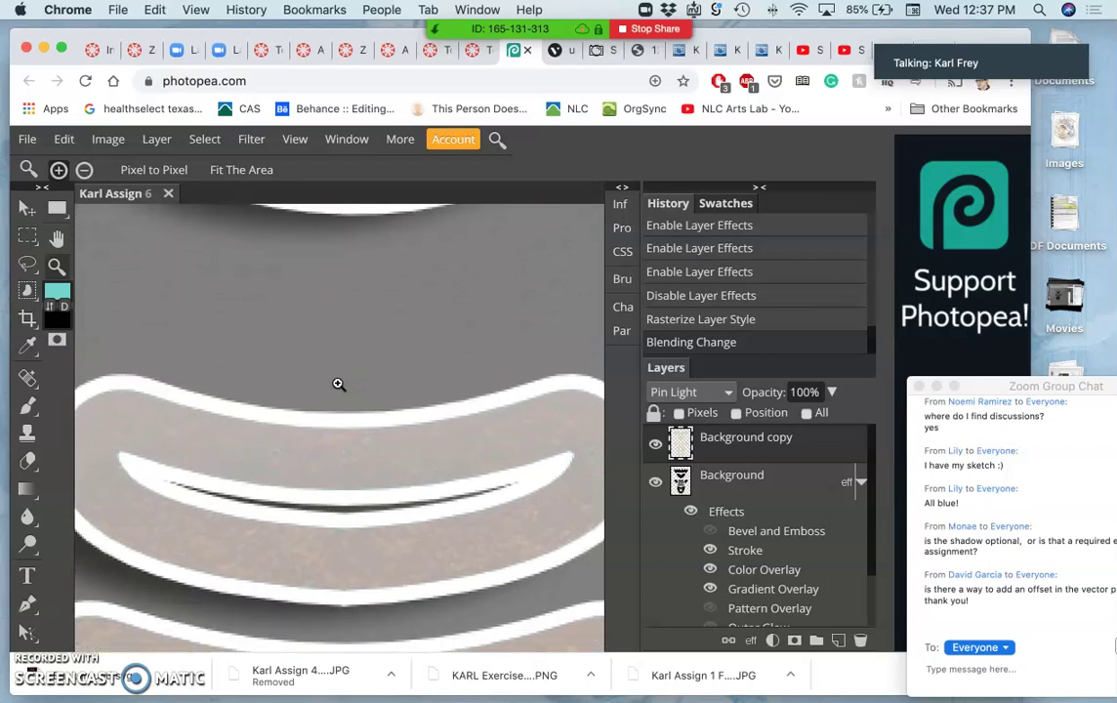
scroll(337, 384, "down", 8)
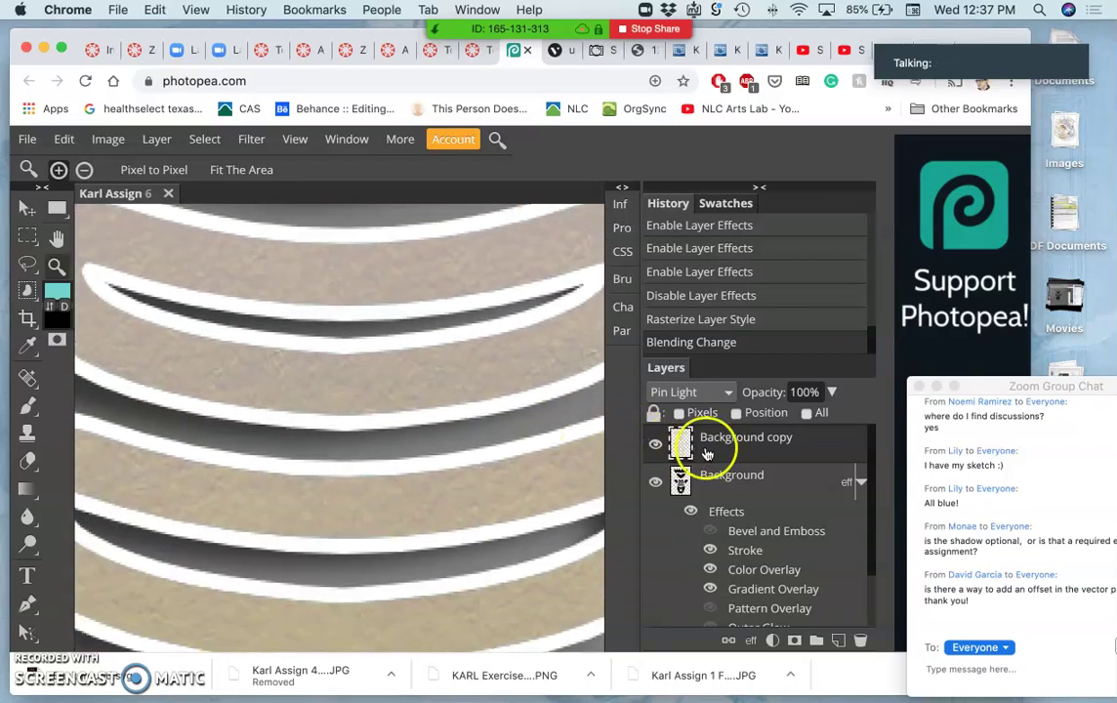
key("super+0")
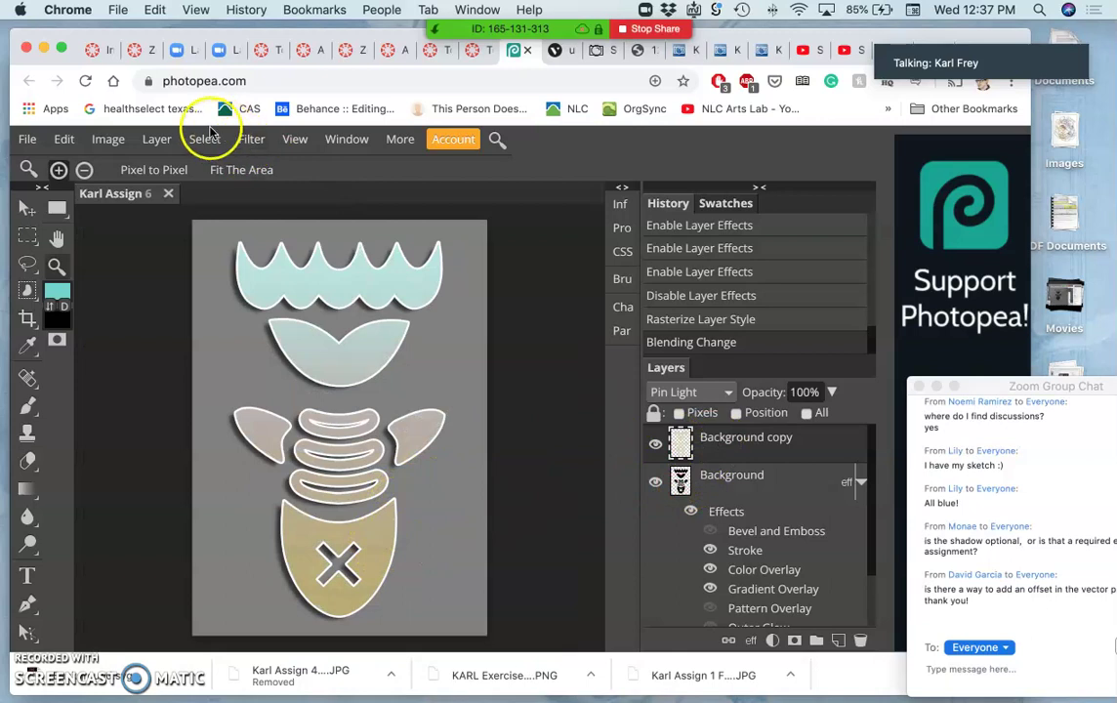
Desaturate the texture layer with Hue/Saturation at Saturation -100.
left_click(125, 145)
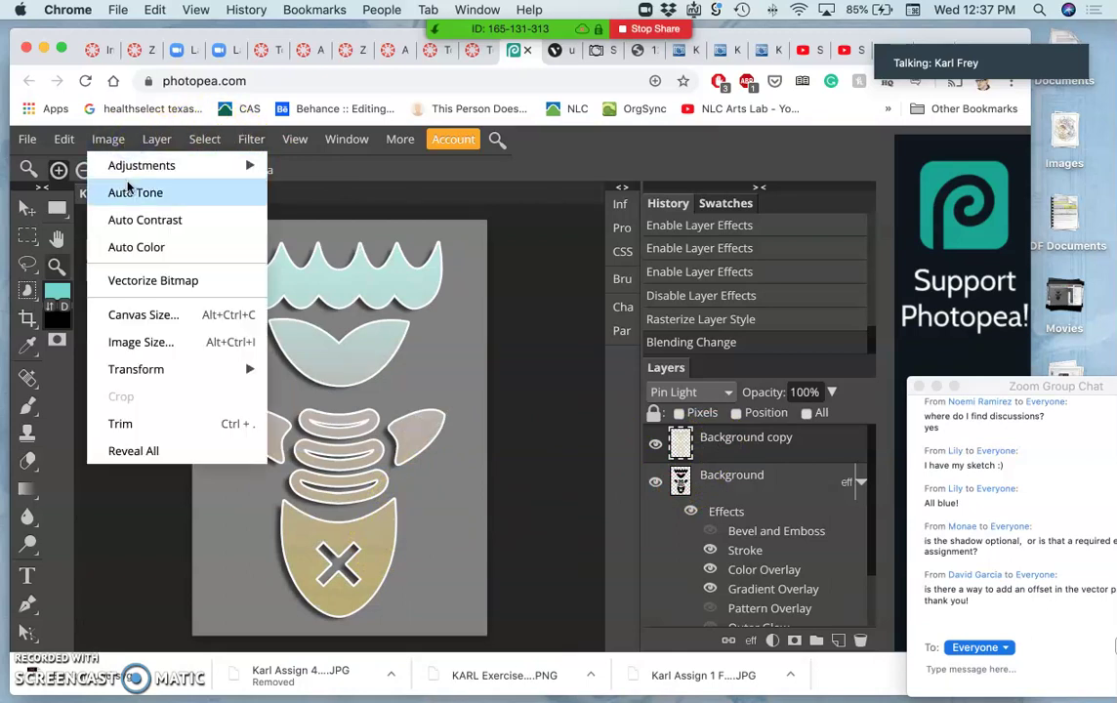
mouse_move(132, 168)
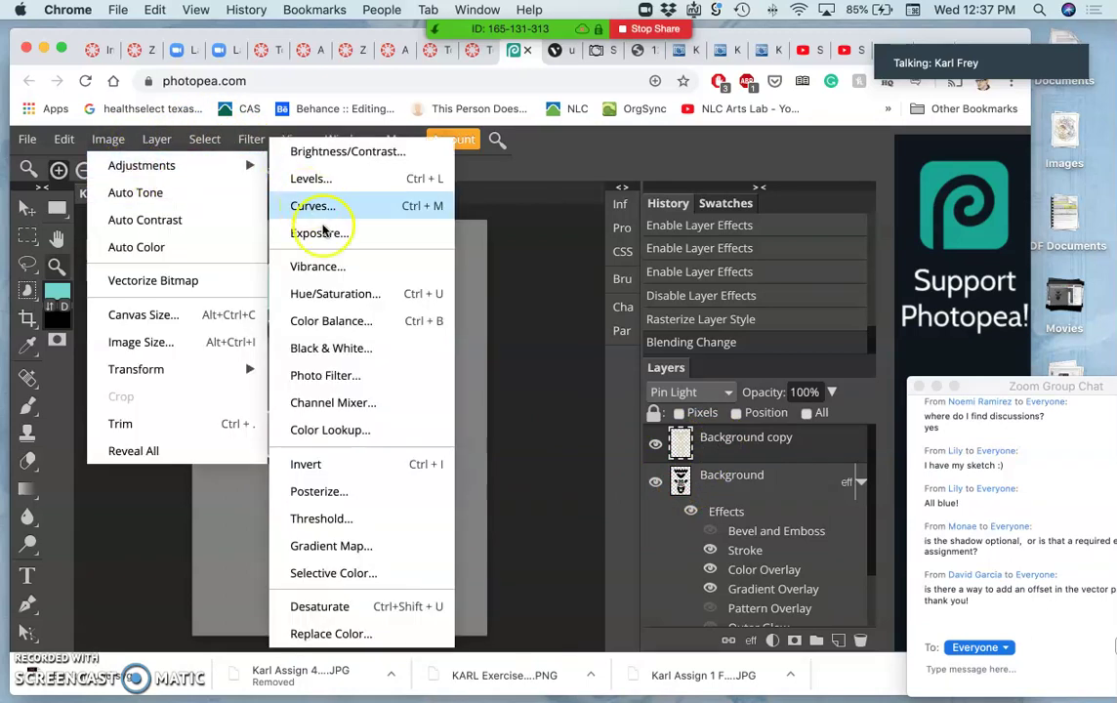
left_click(325, 294)
left_click(421, 281)
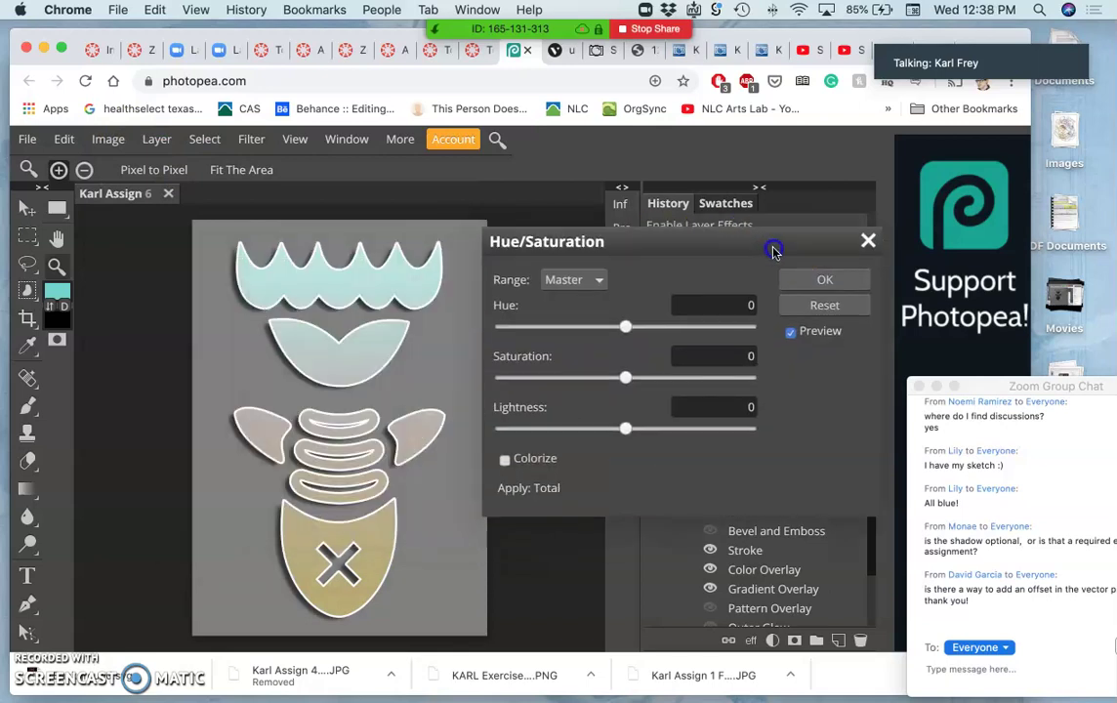
left_click_drag(795, 254, 818, 259)
left_click(657, 388)
left_click_drag(534, 390, 509, 394)
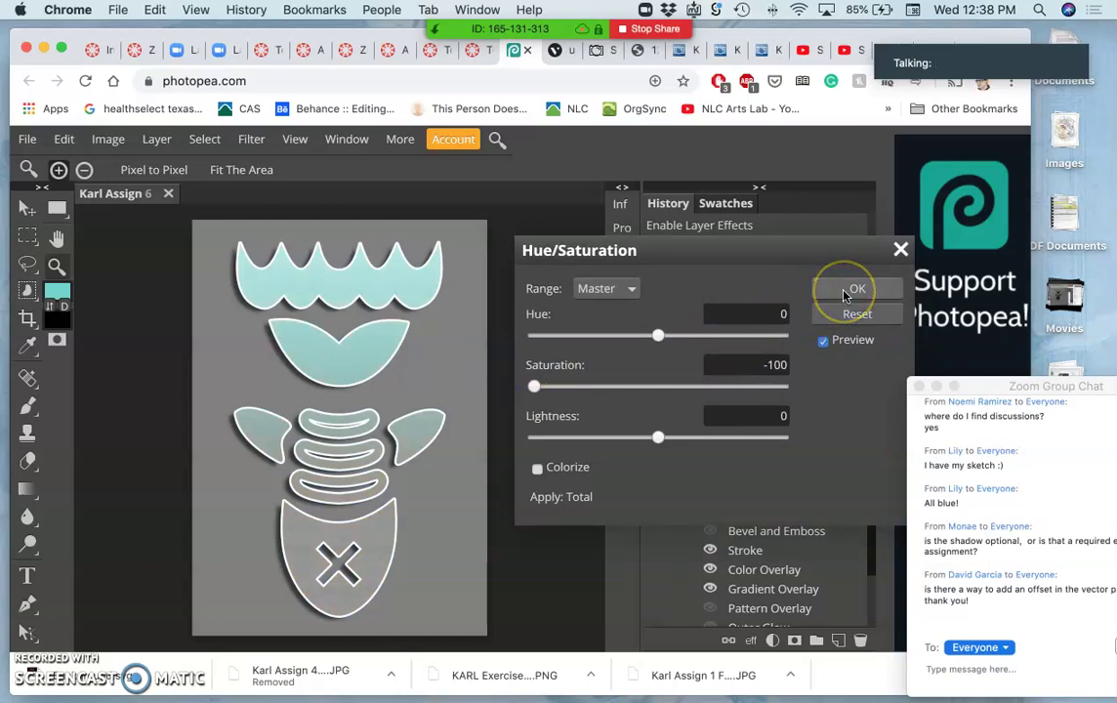
left_click(846, 291)
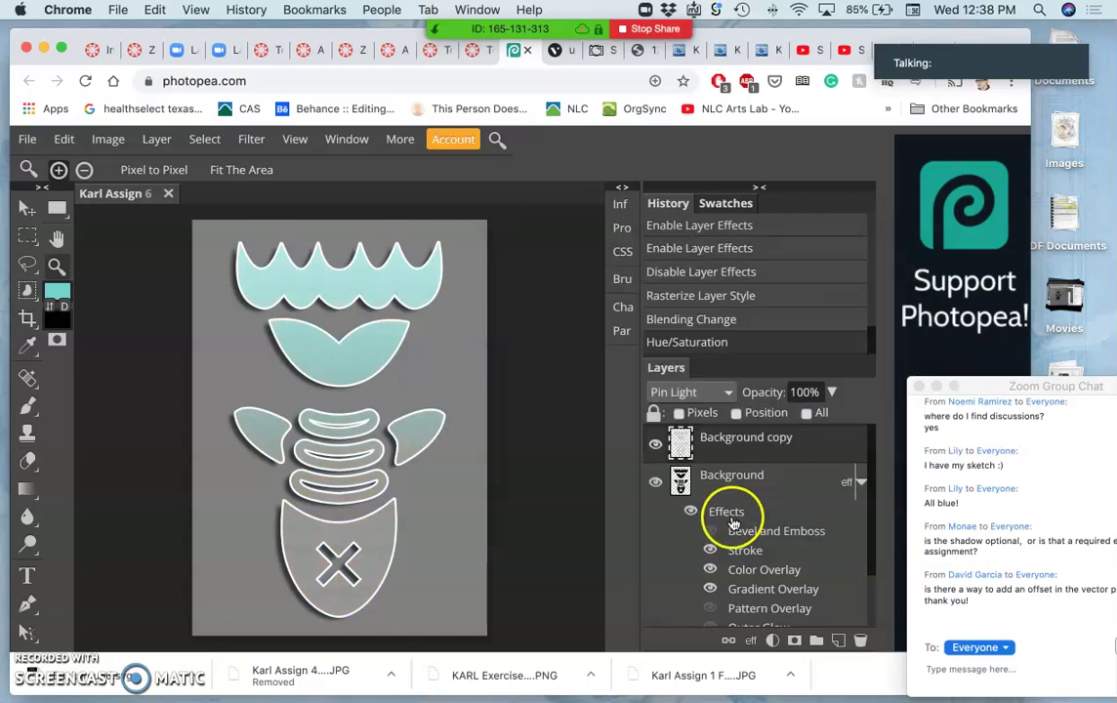
Turn the Gradient Overlay back on and zoom in on the fish's striped bands, then fit the view.
left_click(711, 588)
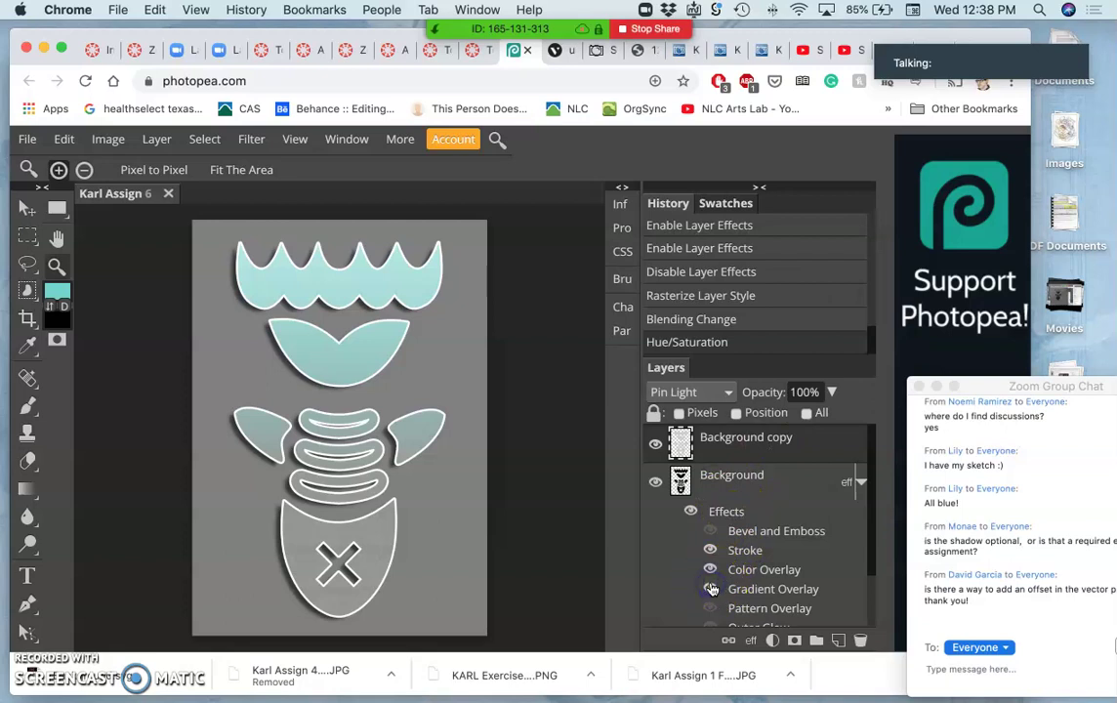
left_click(711, 589)
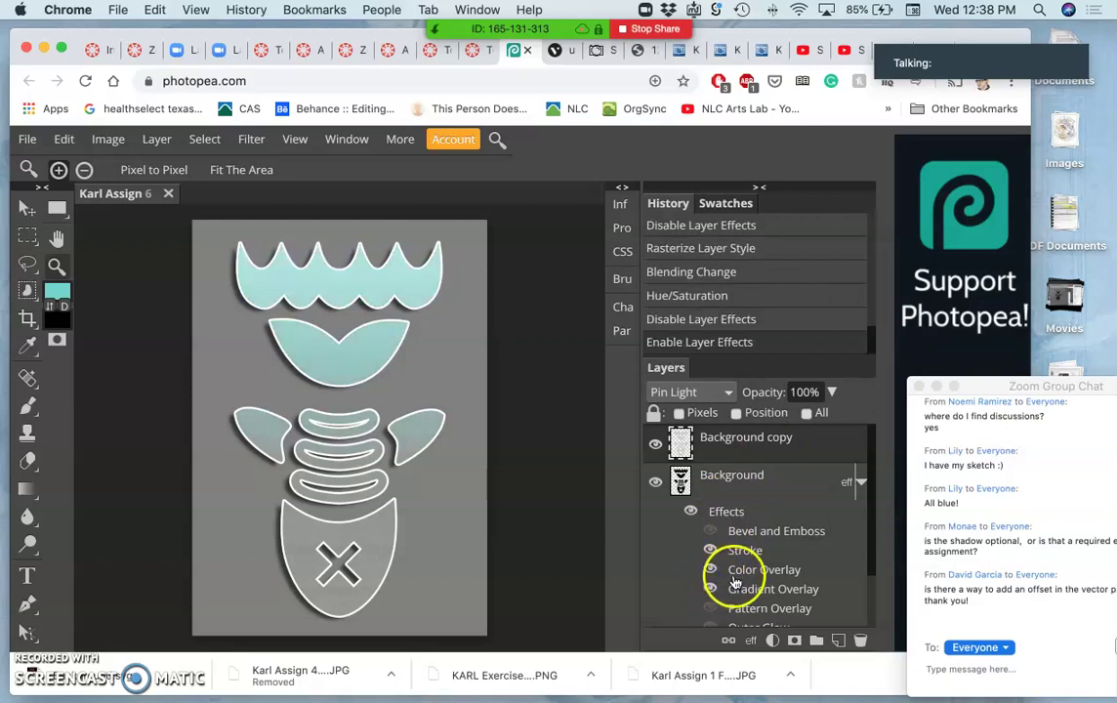
scroll(739, 583, "down", 3)
scroll(739, 583, "up", 2)
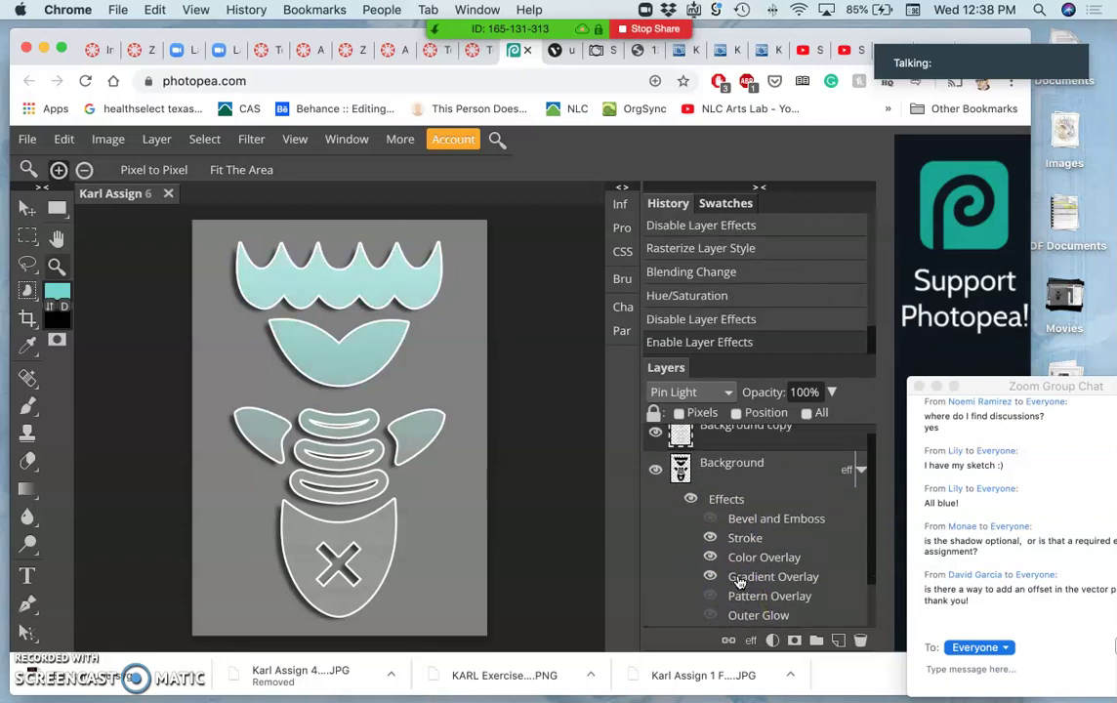
left_click(449, 428)
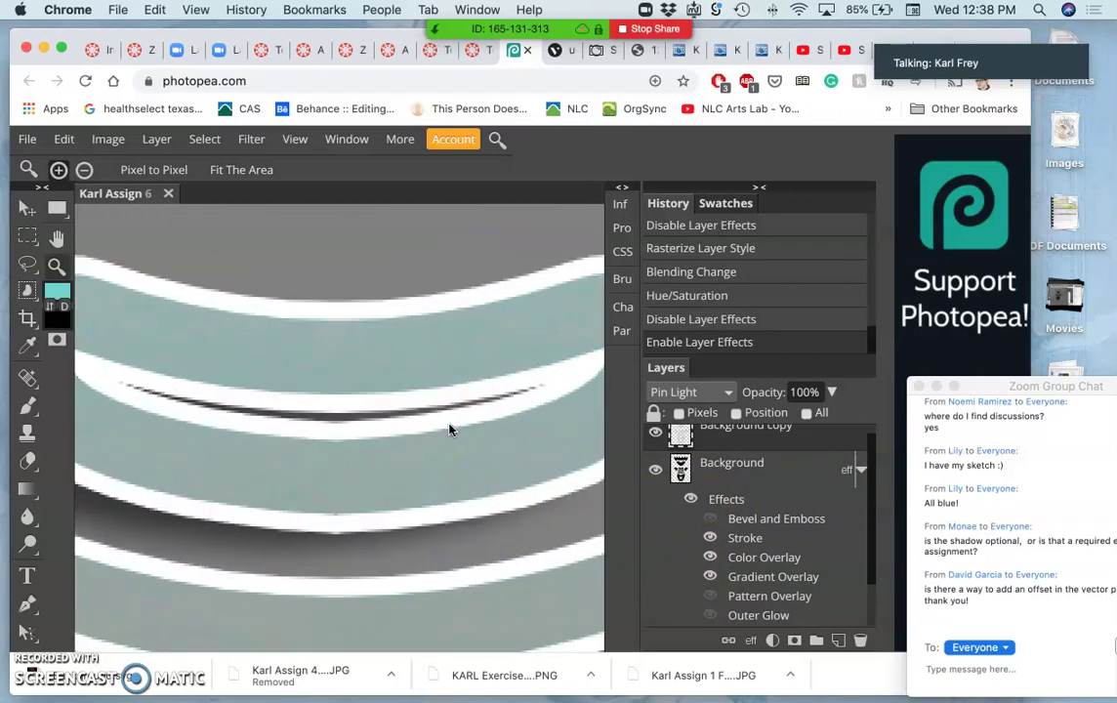
scroll(445, 425, "up", 5)
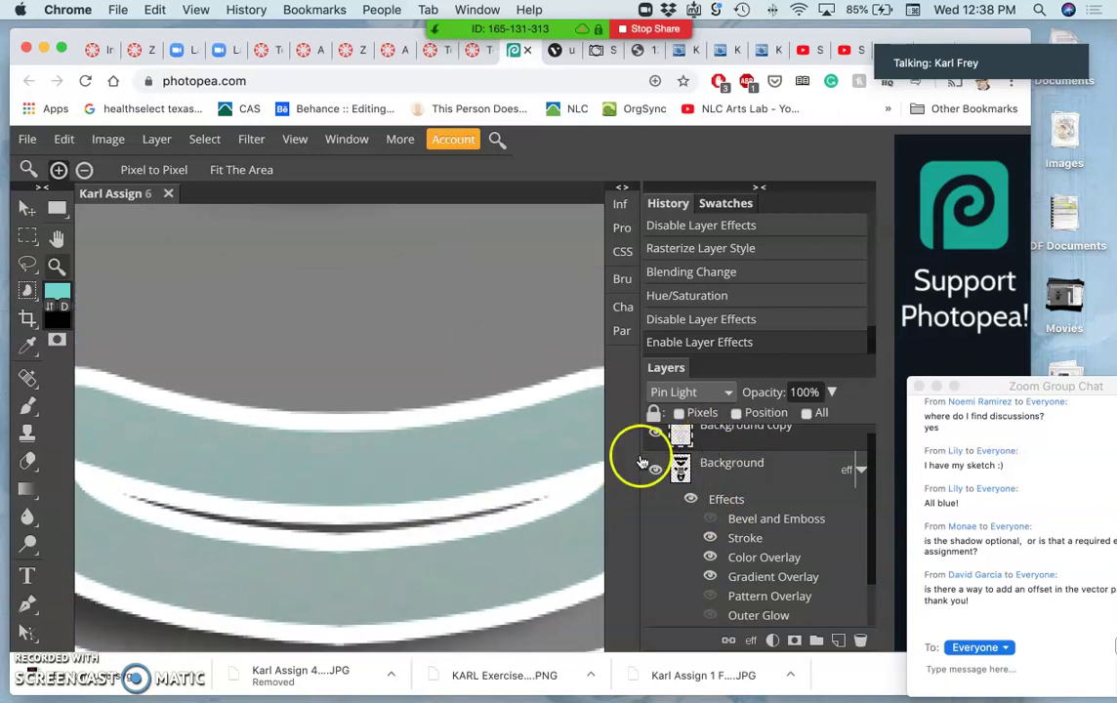
key("ctrl+0")
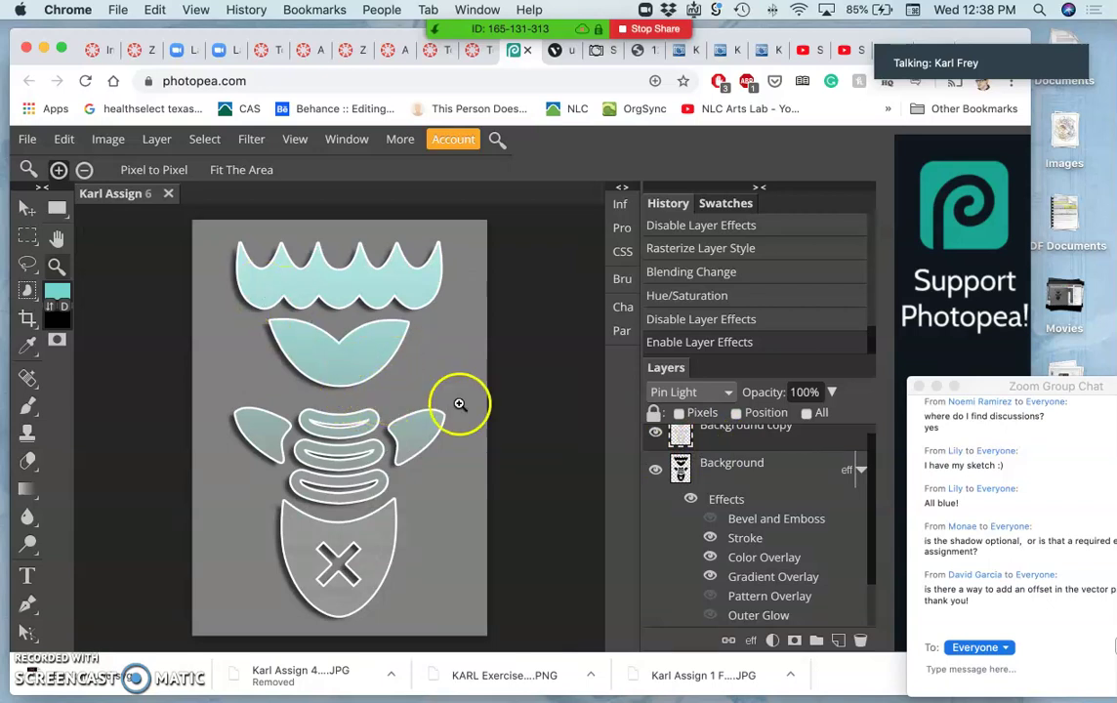
scroll(696, 537, "down", 1)
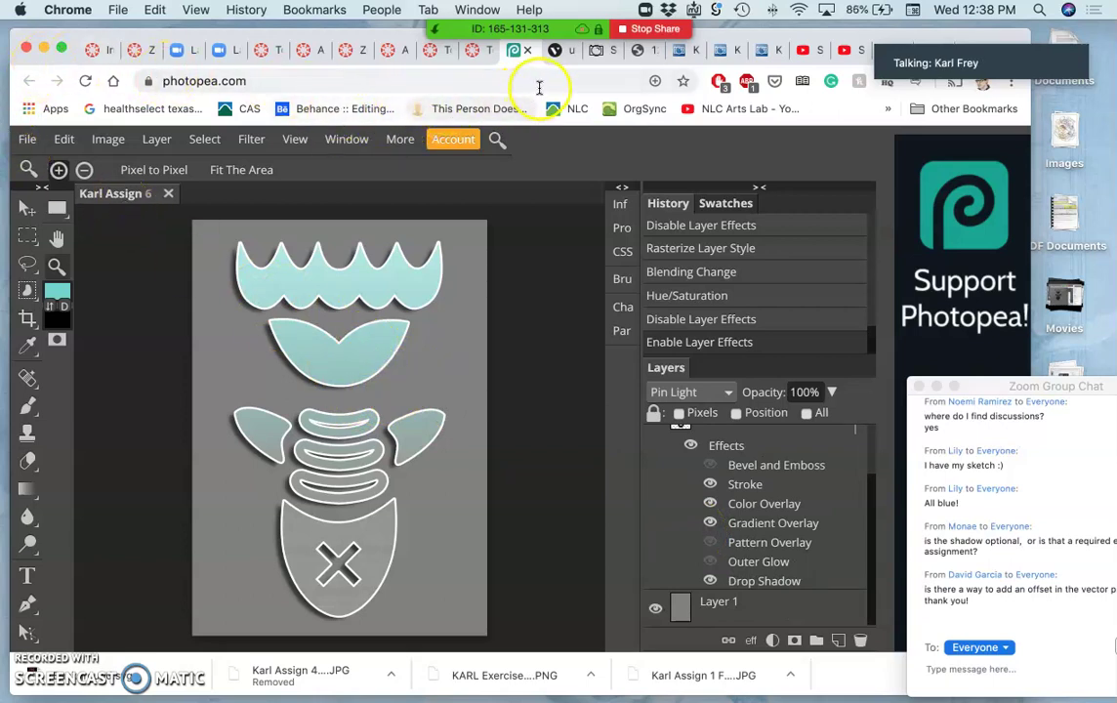
Open the colour fish-and-waves vector PSD in Photoshop and duplicate its logo layer with Cmd+J.
left_click(43, 49)
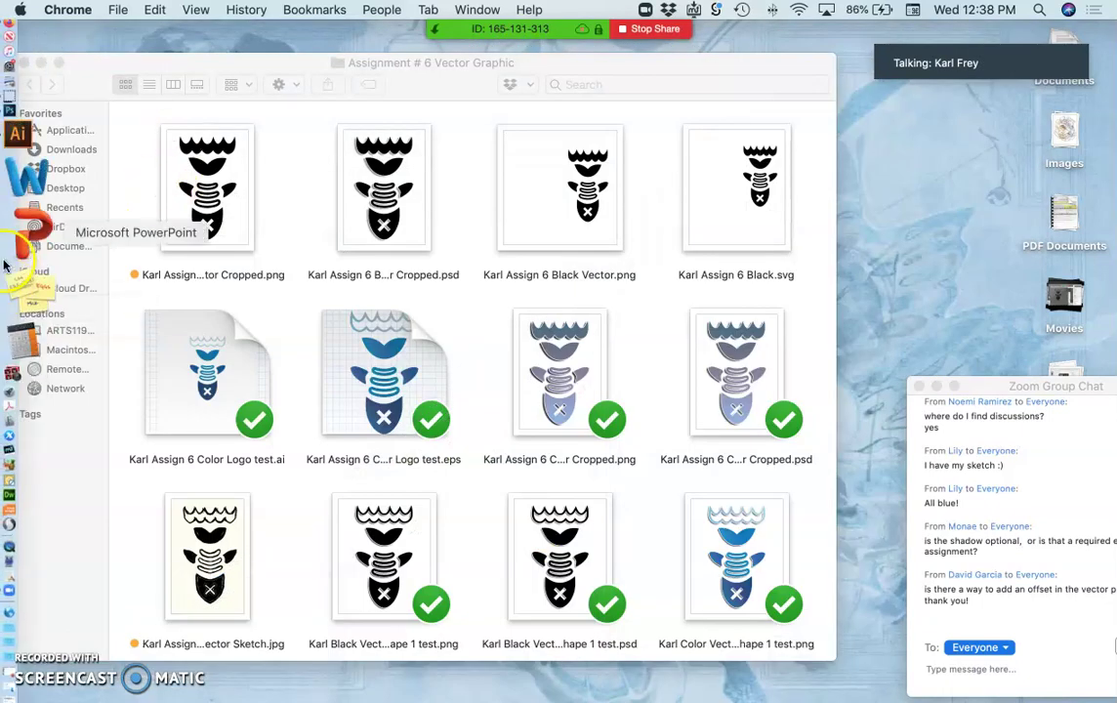
left_click(29, 200)
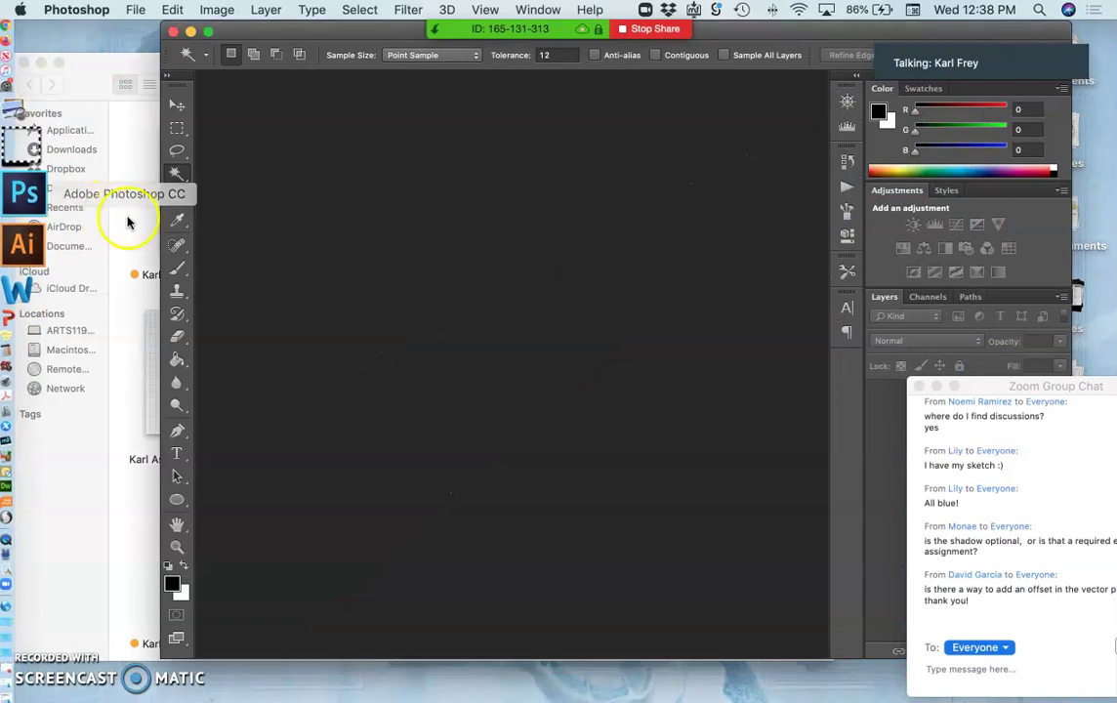
left_click(122, 229)
scroll(563, 527, "down", 5)
double_click(210, 508)
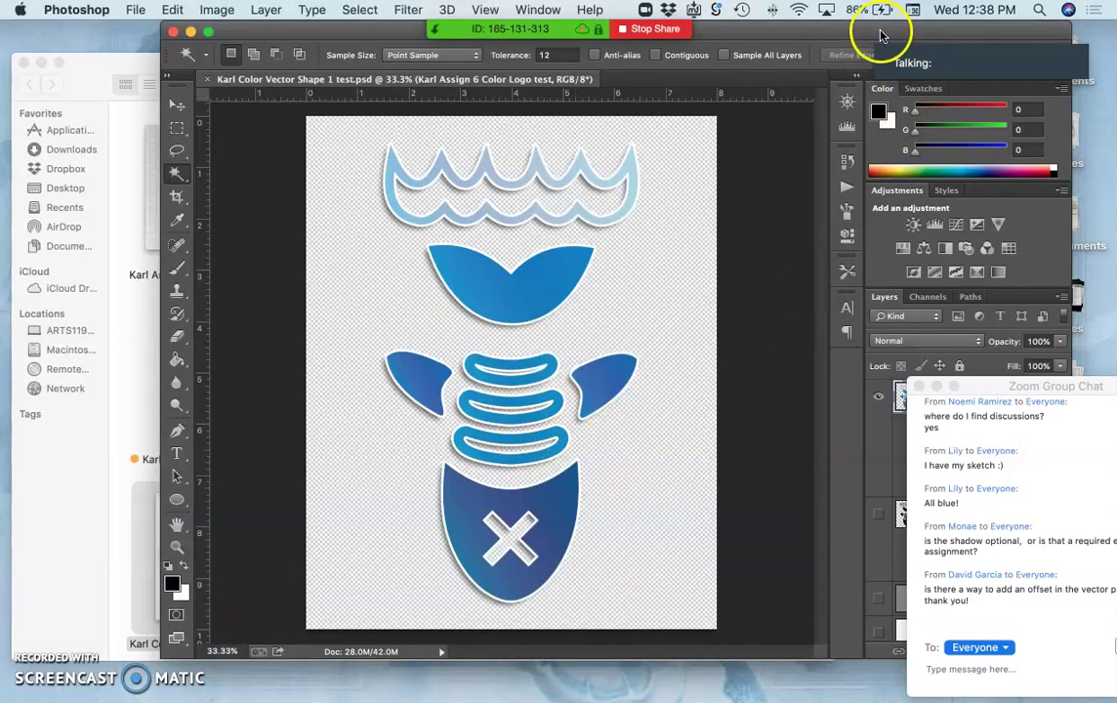
left_click_drag(878, 30, 757, 34)
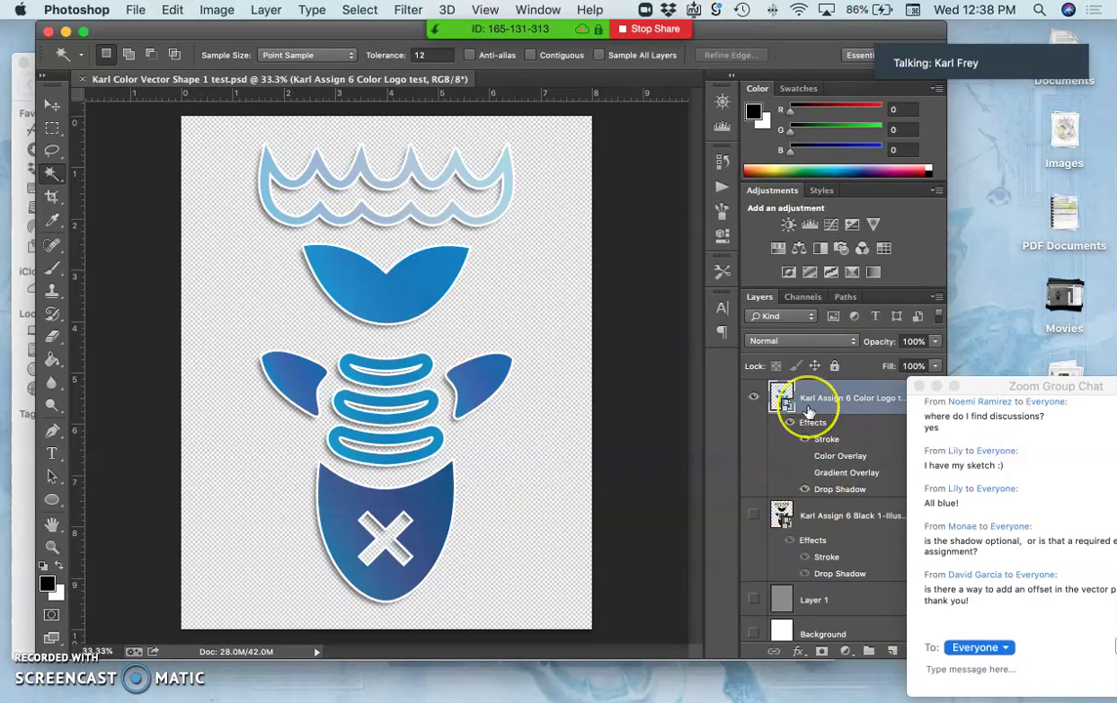
key("super+j")
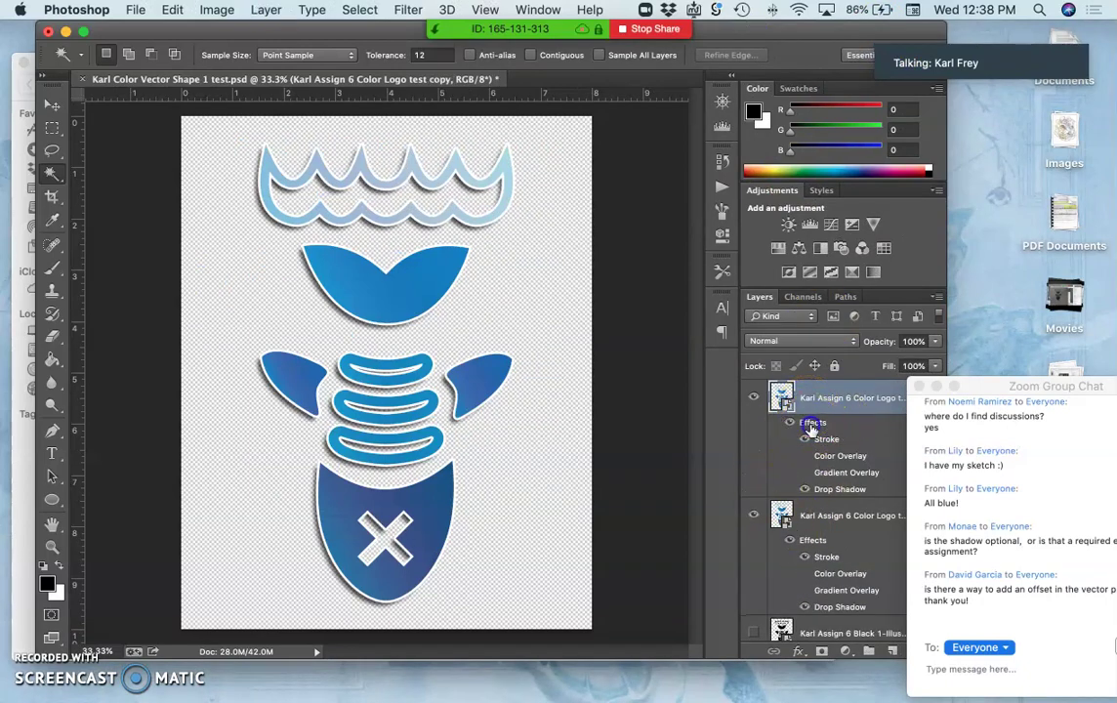
Add Bevel & Emboss with a Texture to the logo copy, scale 478 and depth +30.
double_click(810, 426)
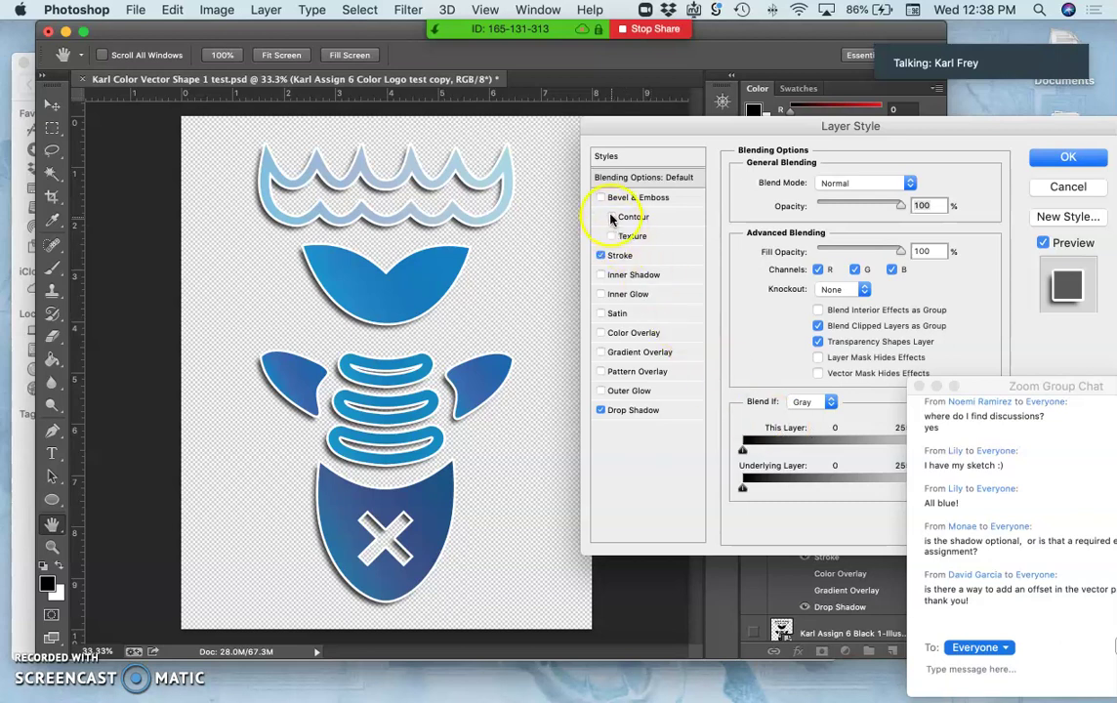
left_click(601, 198)
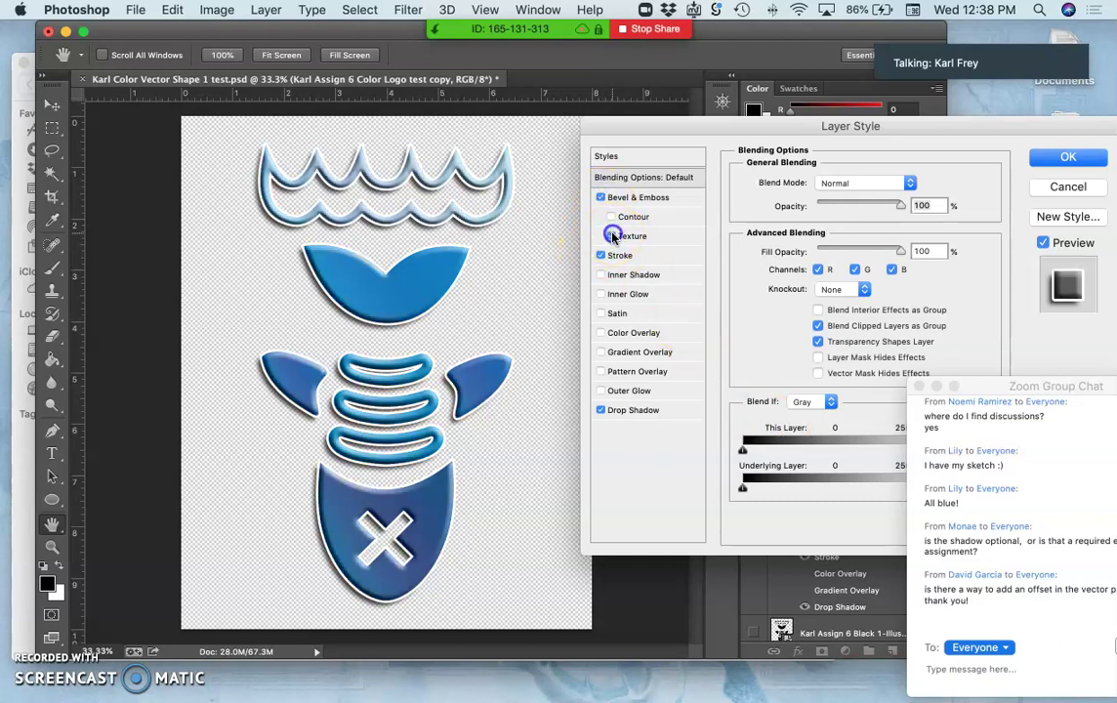
left_click(611, 237)
left_click(632, 243)
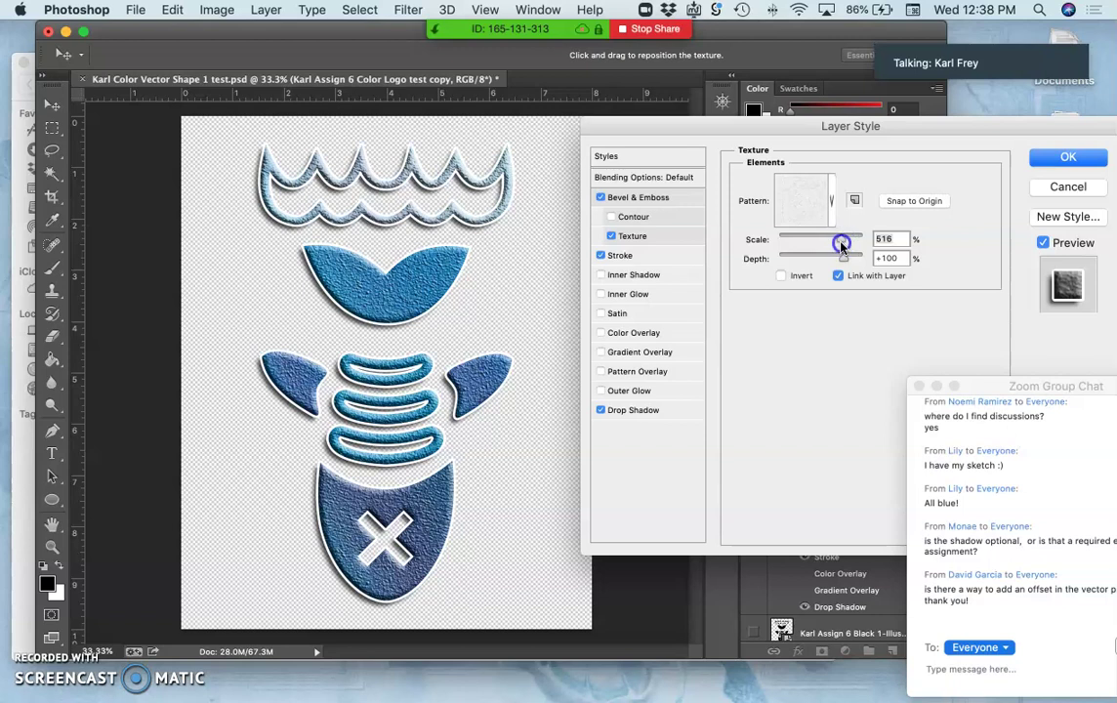
left_click_drag(841, 245, 820, 259)
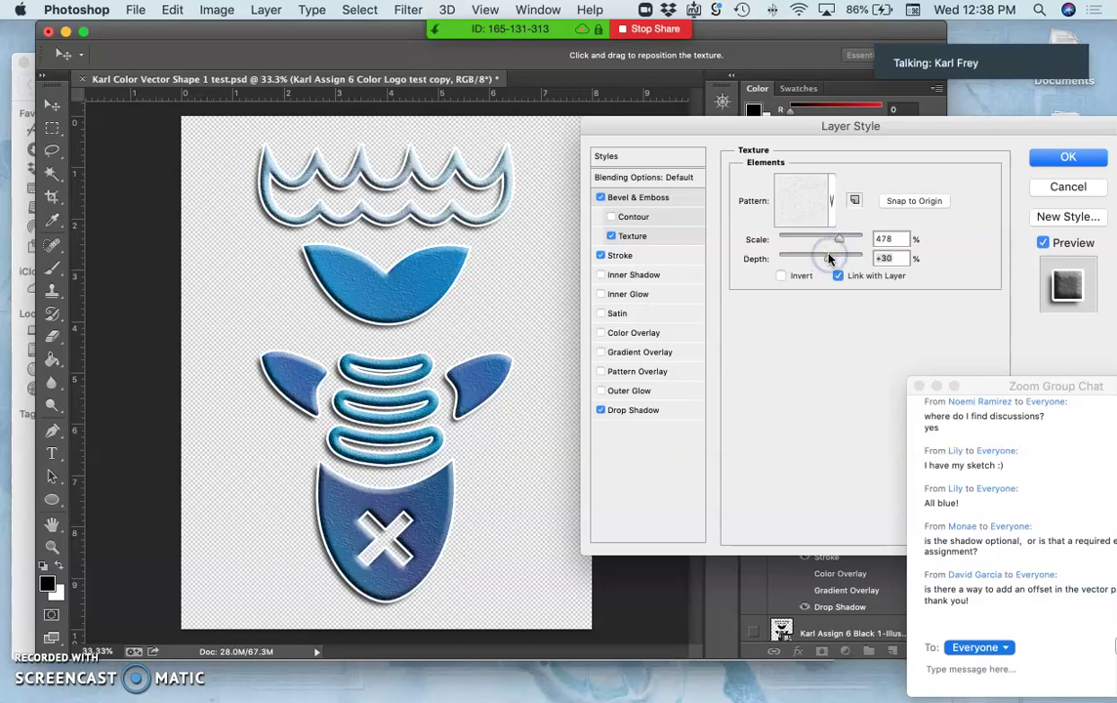
Zoom into the logo surface and shift the texture's position on it.
key("super+equal")
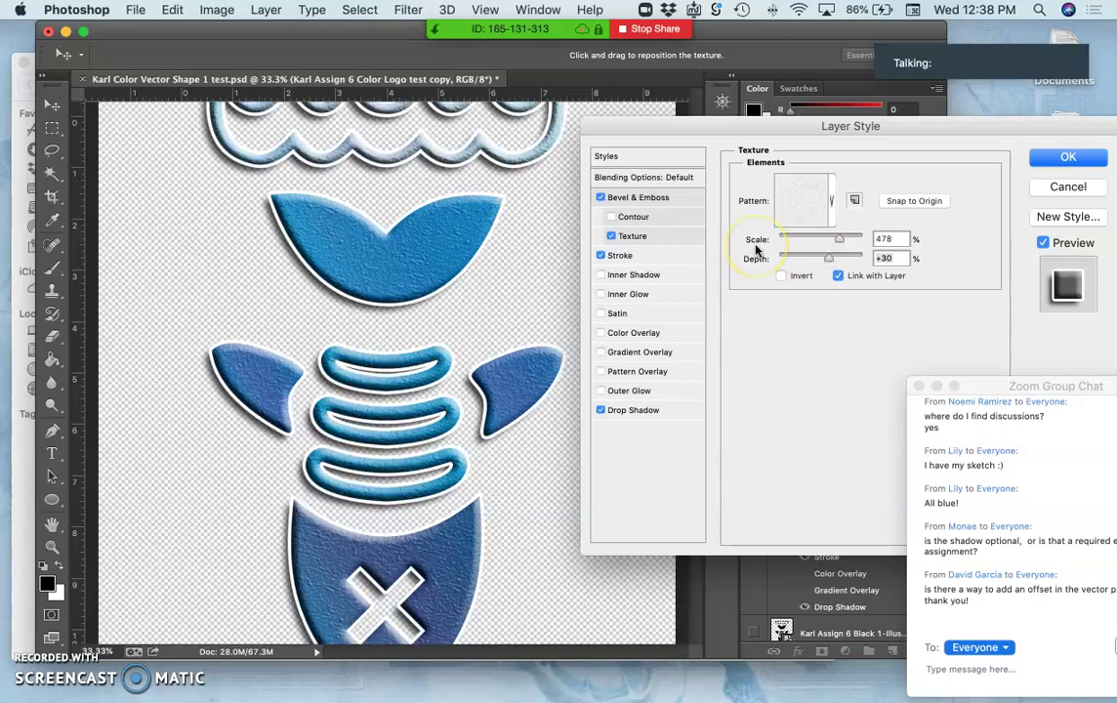
left_click(517, 195, "super")
left_click(466, 217, "super")
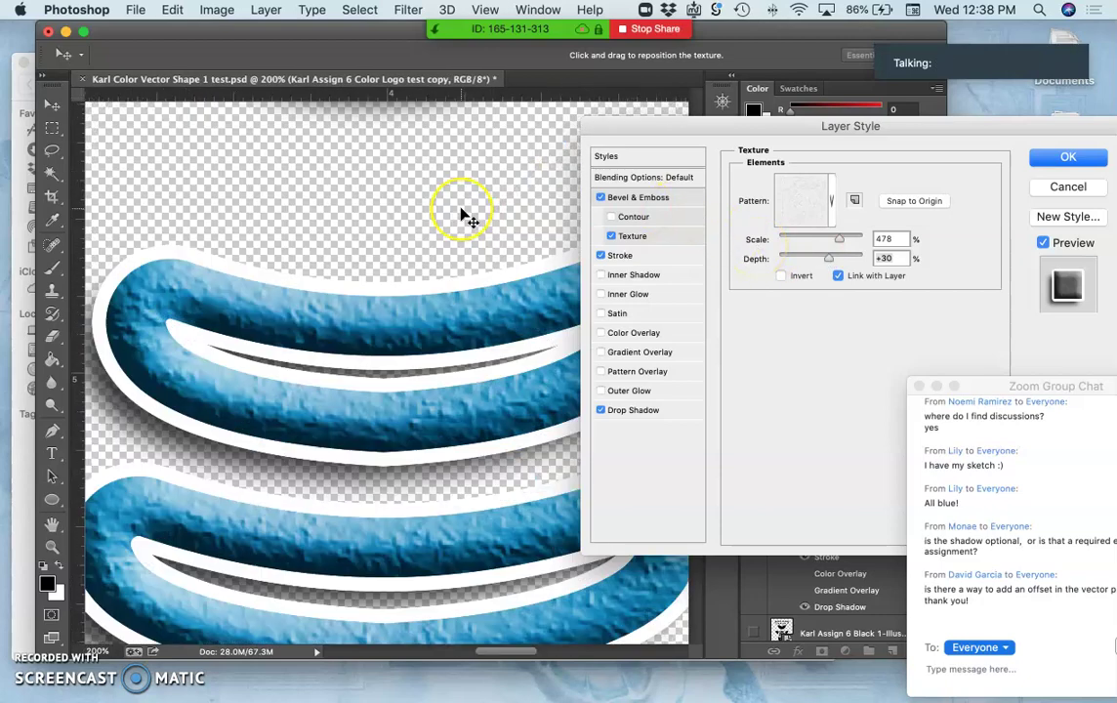
left_click(461, 207, "super")
left_click(464, 215, "super")
scroll(463, 217, "up", 10)
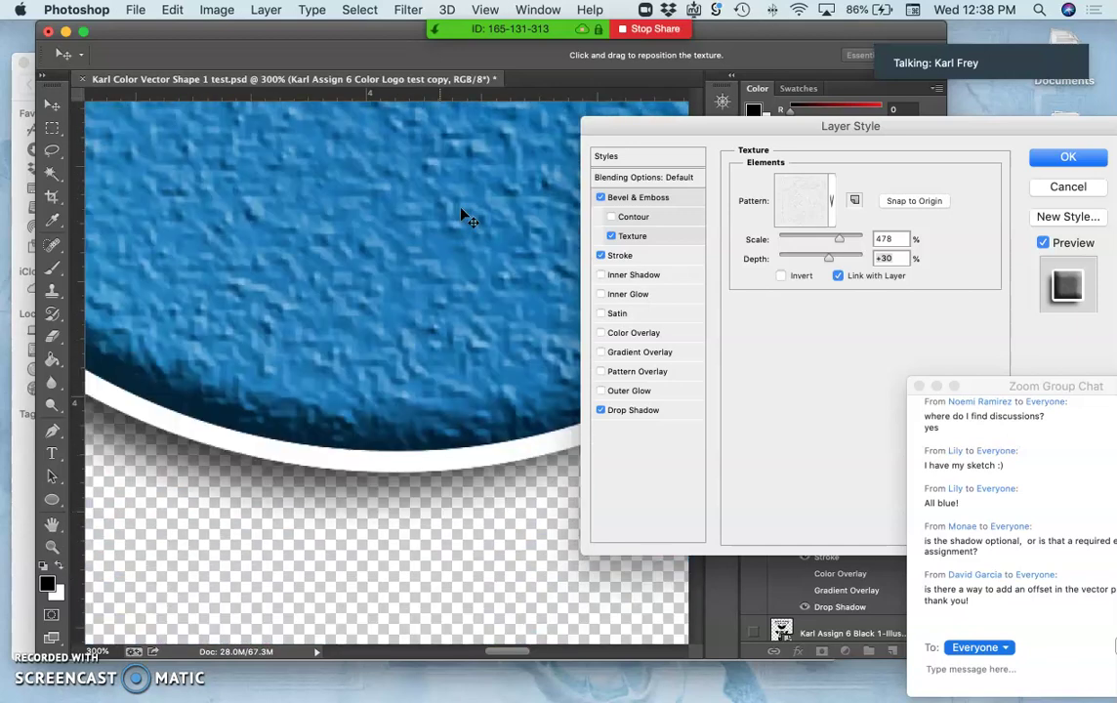
scroll(464, 215, "down", 10)
scroll(464, 215, "left", 4)
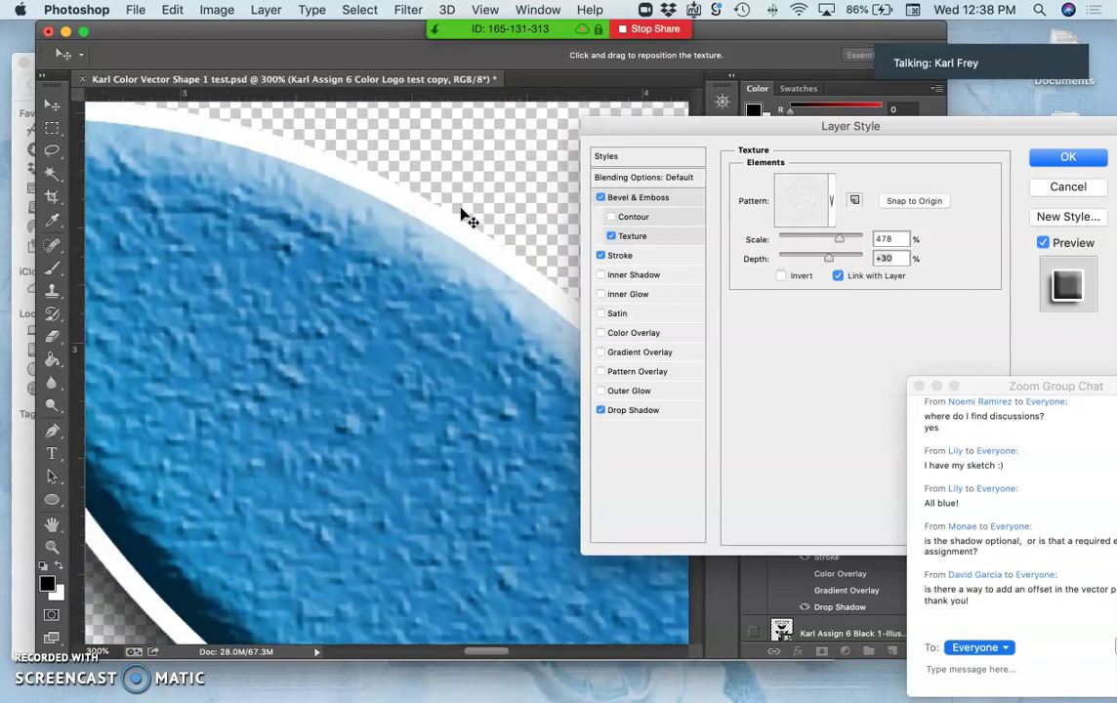
scroll(461, 216, "left", 3)
left_click(292, 193)
left_click(471, 269)
left_click_drag(471, 270, 536, 227)
Compare the bevel with and without Contour shading, leaving Contour off.
left_click(609, 219)
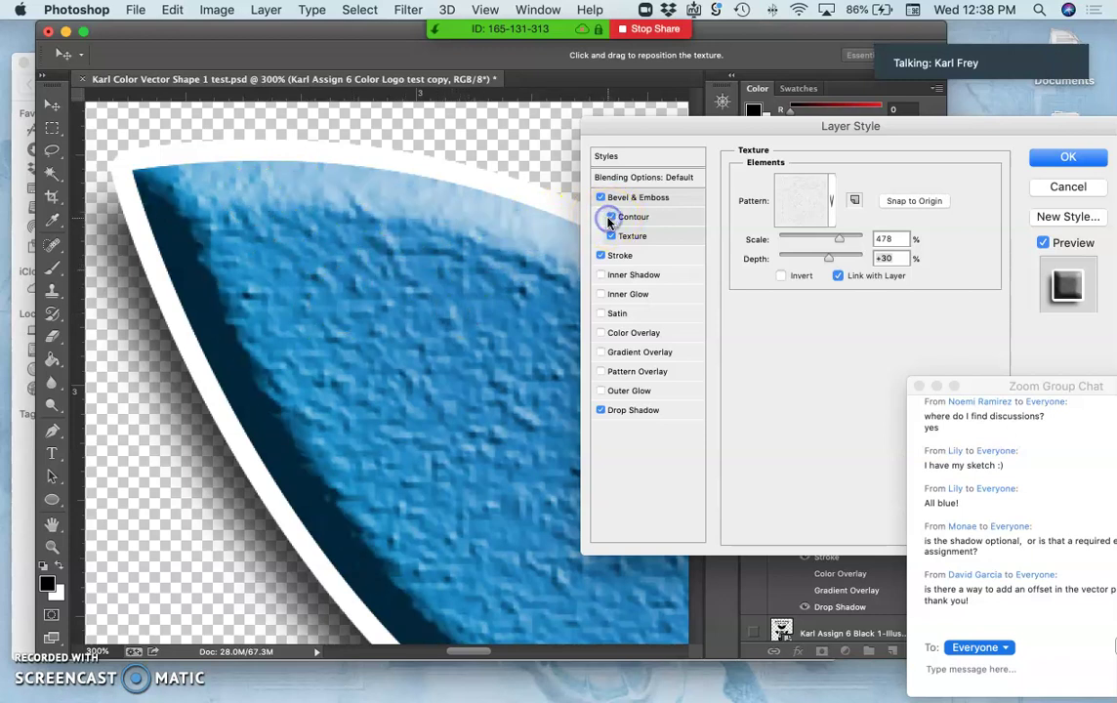
left_click(609, 219)
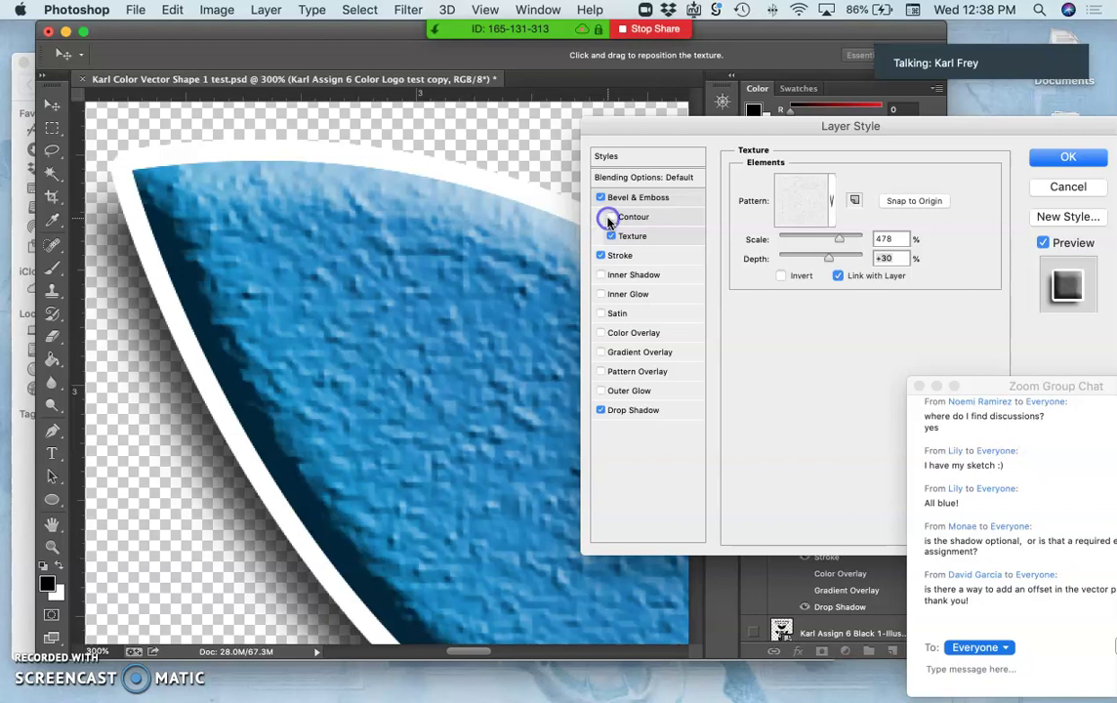
left_click(609, 219)
left_click(610, 219)
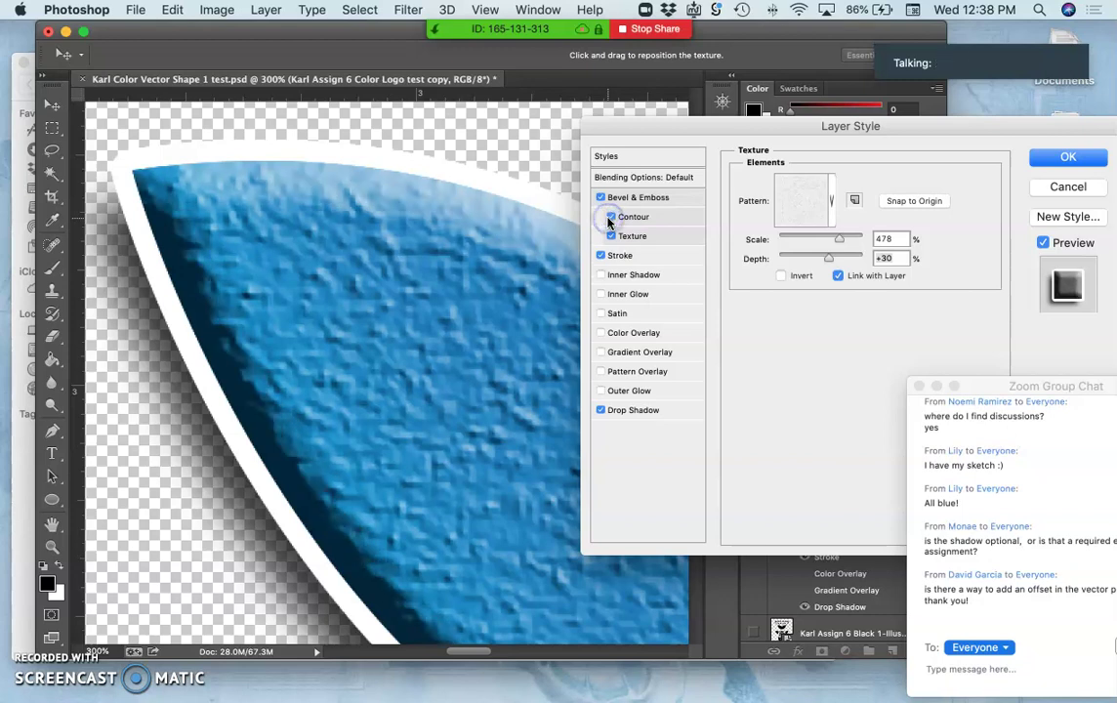
left_click(609, 219)
left_click(609, 219)
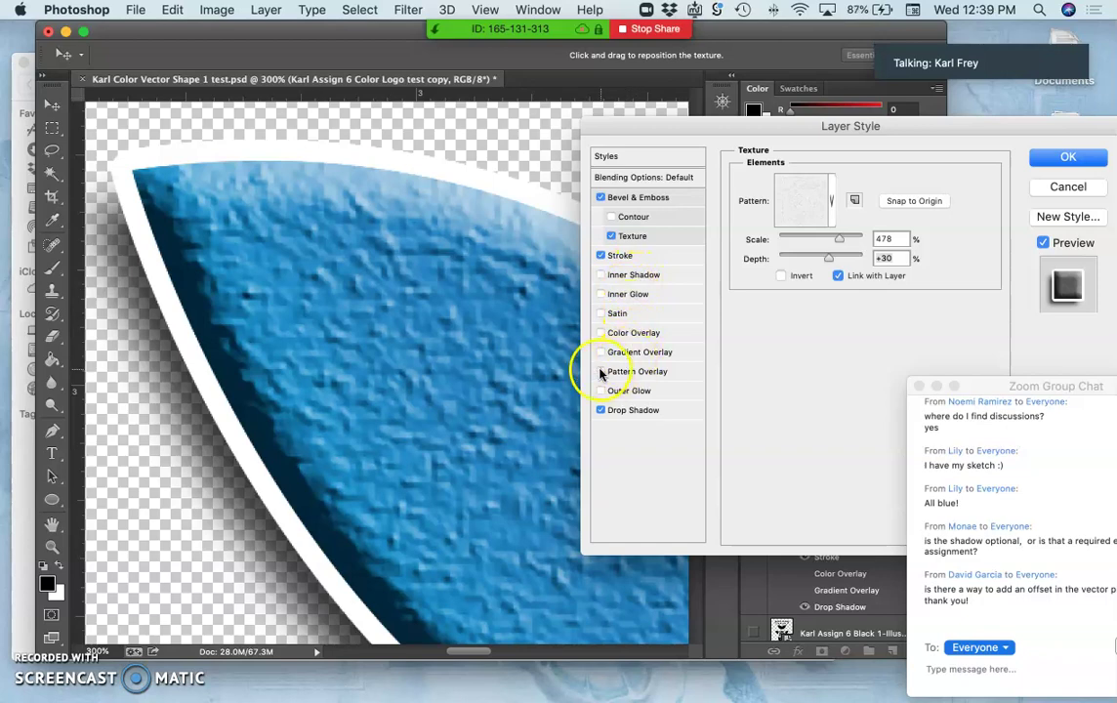
Add a Pattern Overlay using the grey textured pattern.
left_click(601, 372)
left_click(628, 372)
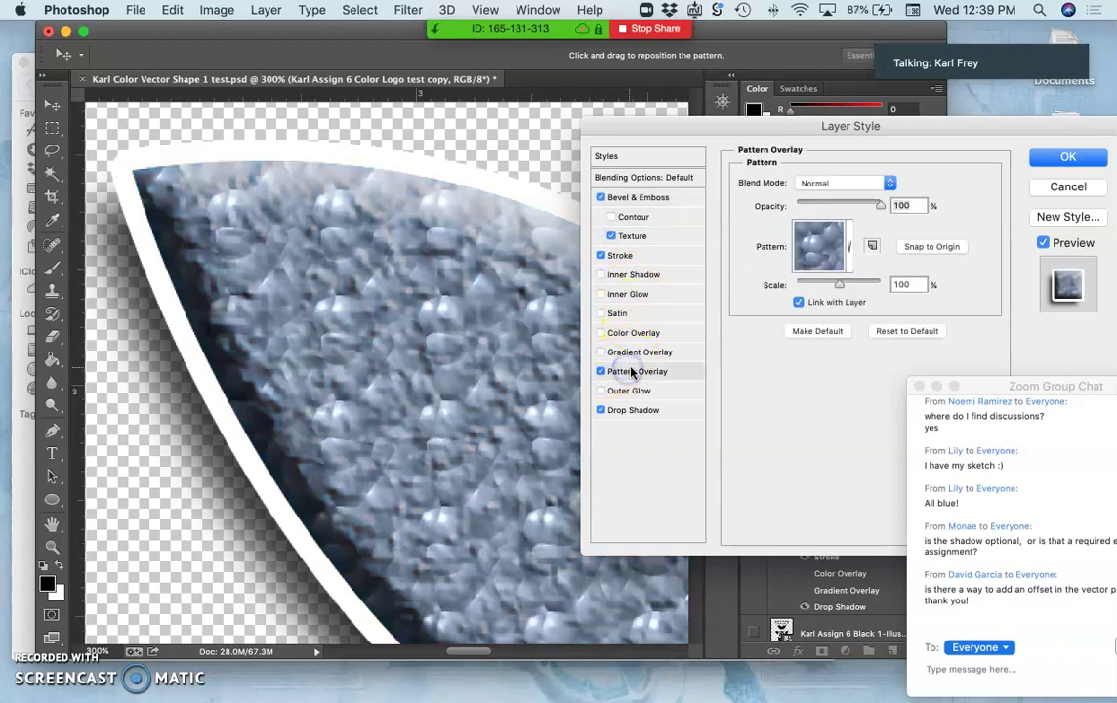
left_click(851, 250)
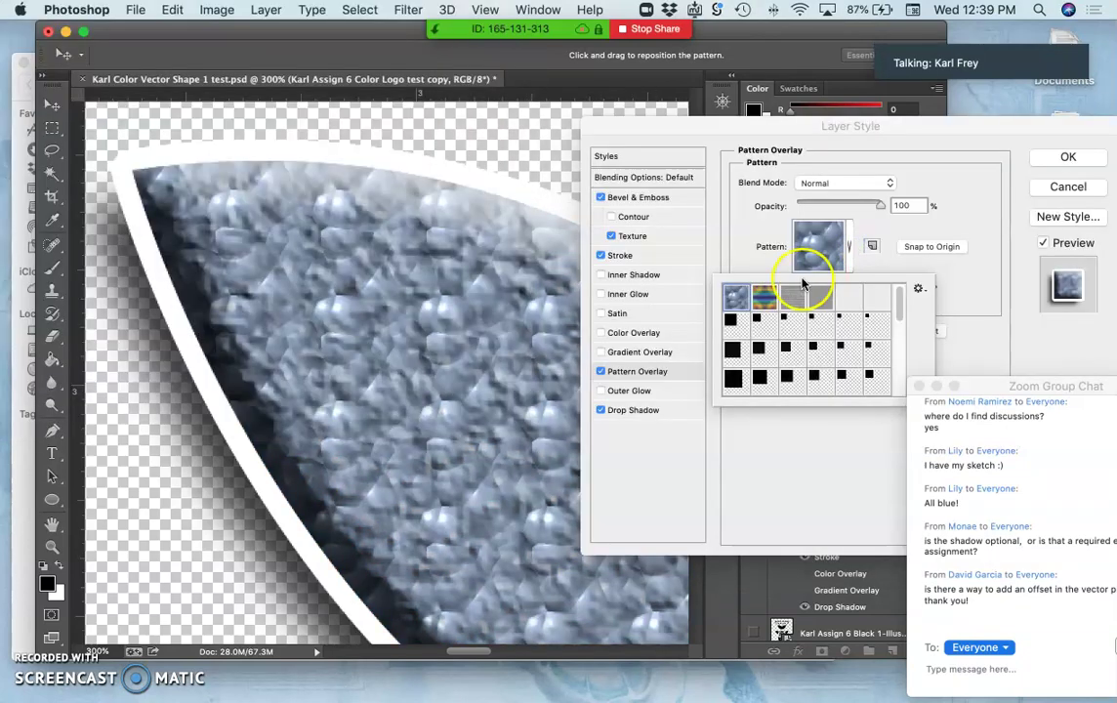
left_click(791, 297)
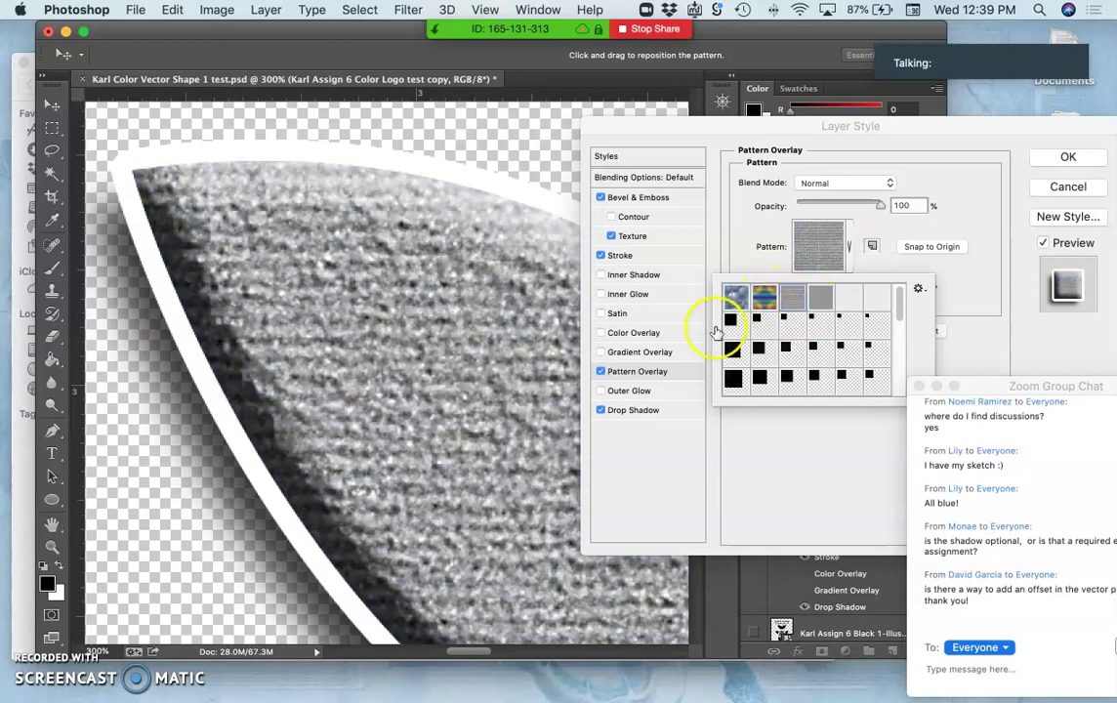